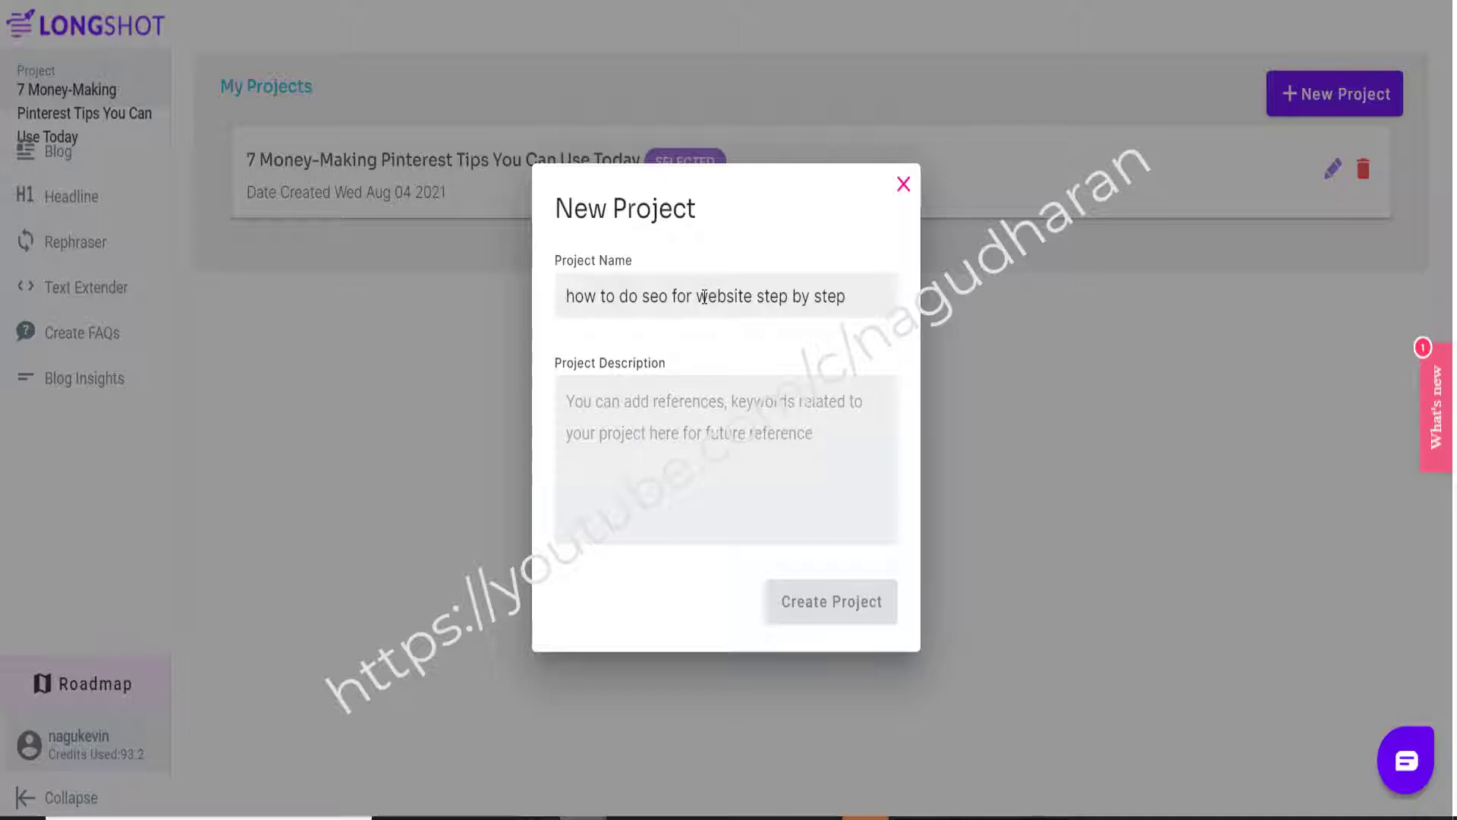
Create the new project with the description "how to do seo for website step by step" and make it the selected project
left_click(675, 438)
type("how to do seo for website step by step")
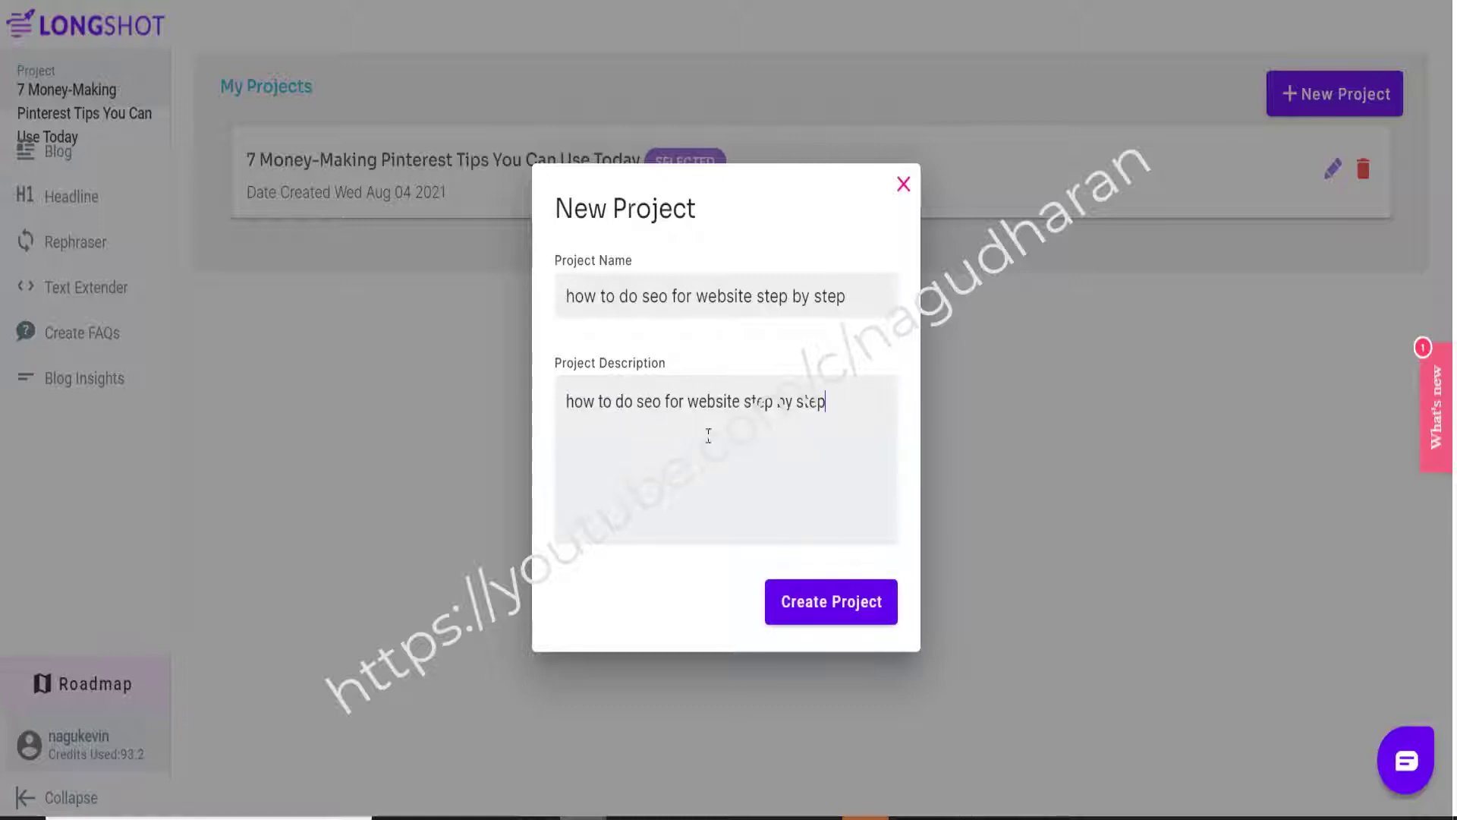
left_click(842, 611)
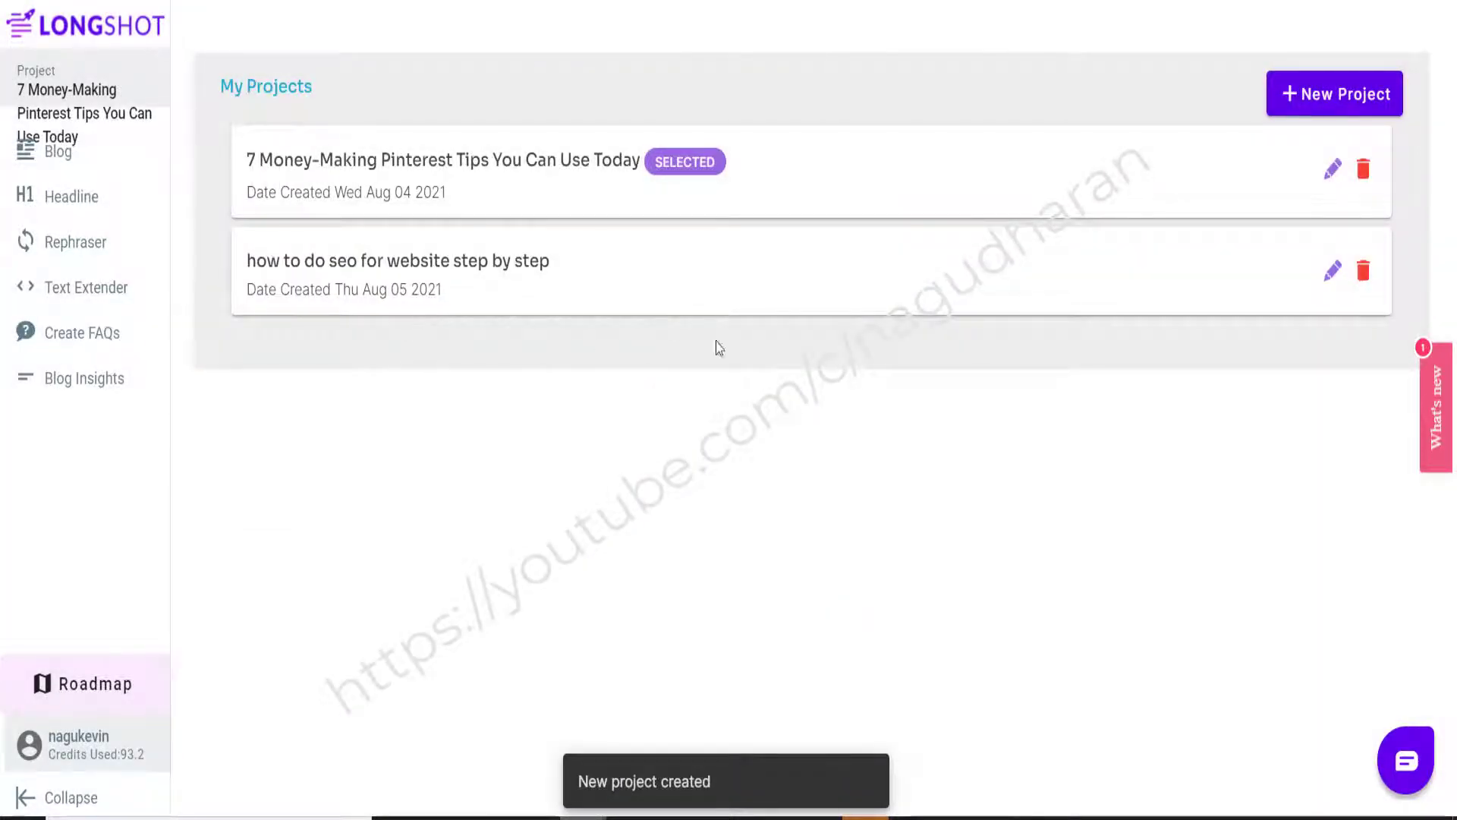
left_click(799, 294)
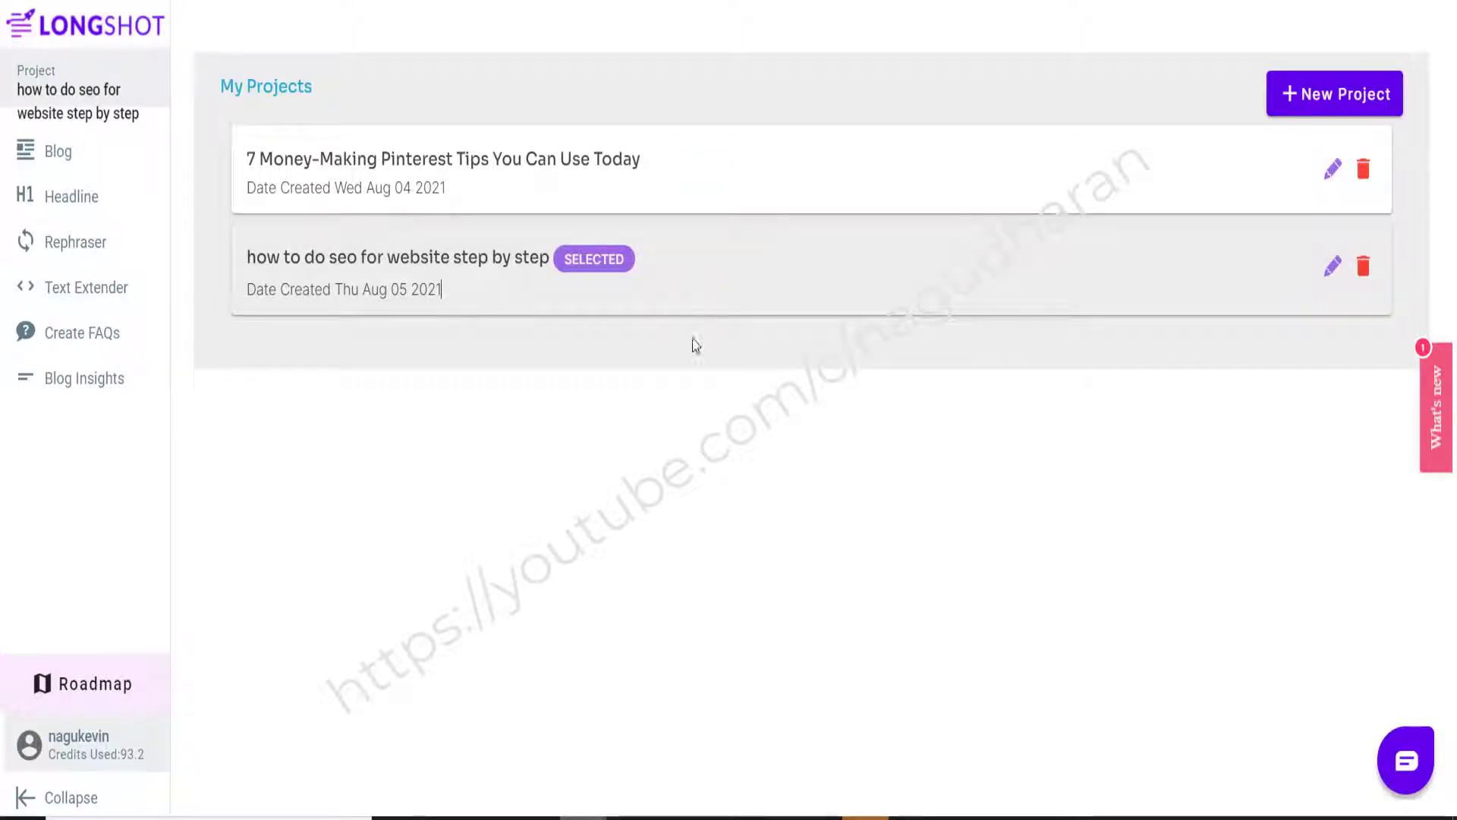
Open the project's blog editor and replace the placeholder heading with "how to do seo for website step by step"
left_click(64, 160)
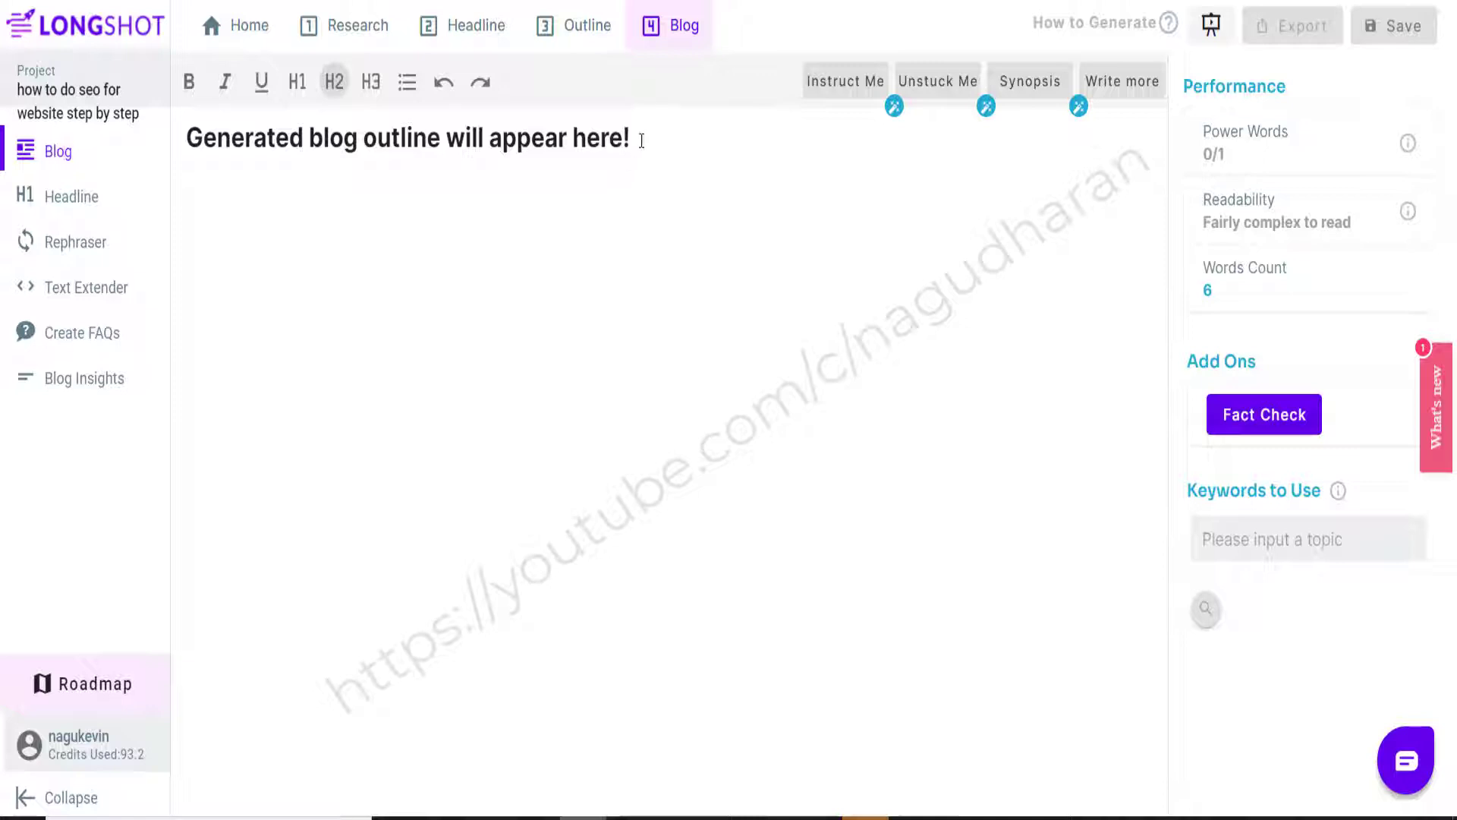
left_click_drag(651, 140, 192, 144)
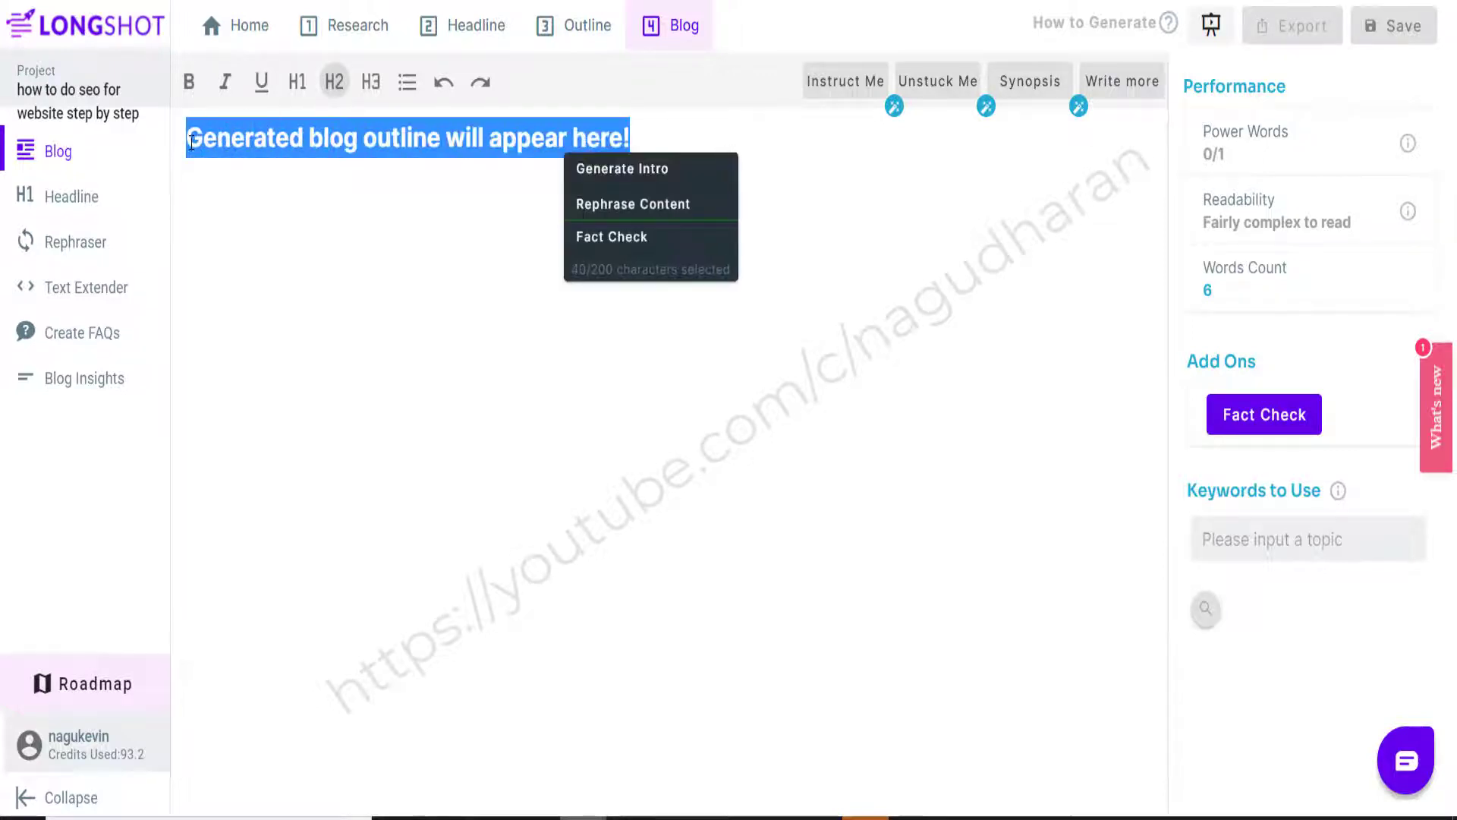
key("BackSpace")
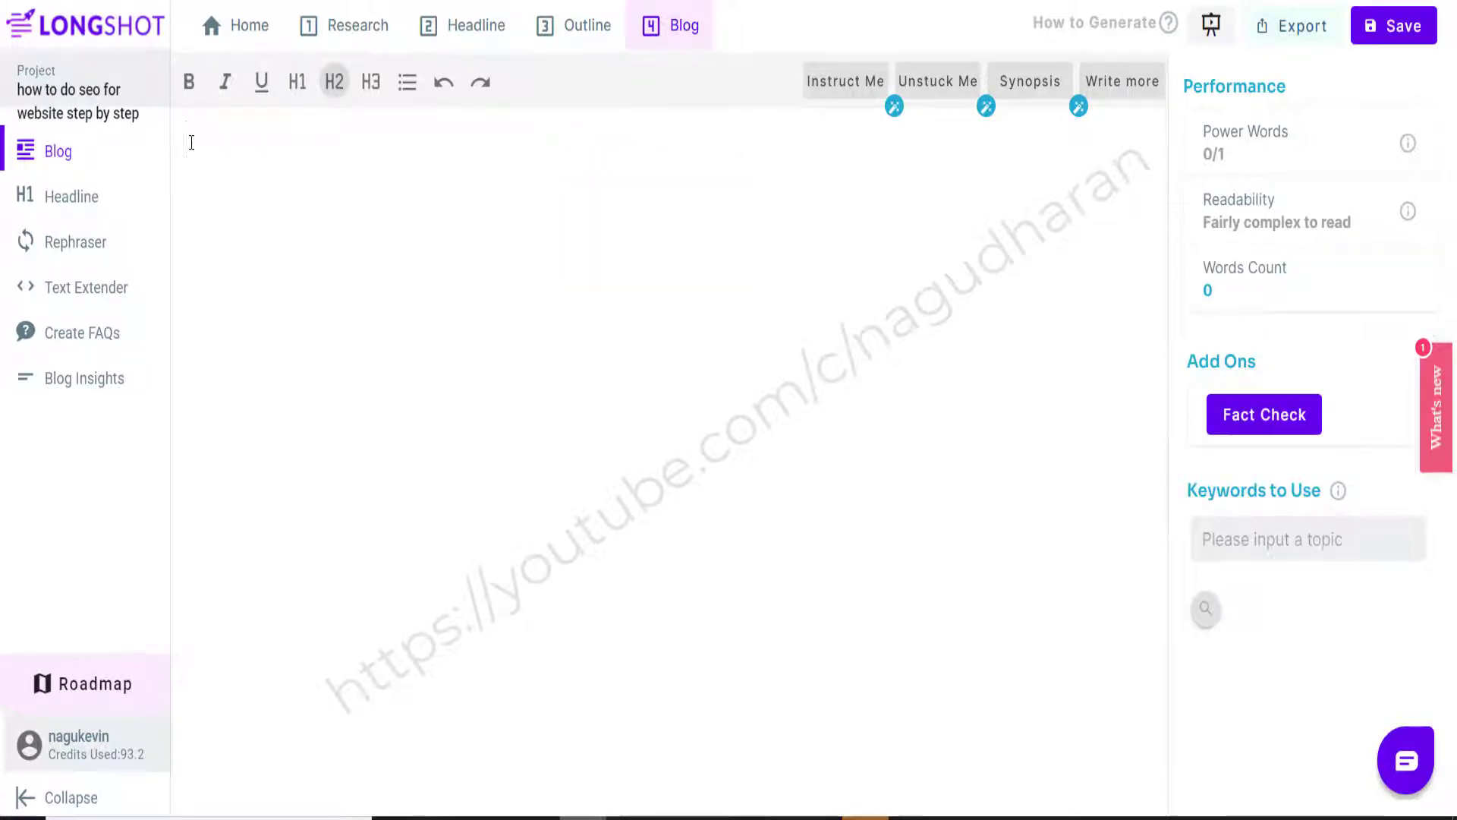
type("how to do seo for website step by step")
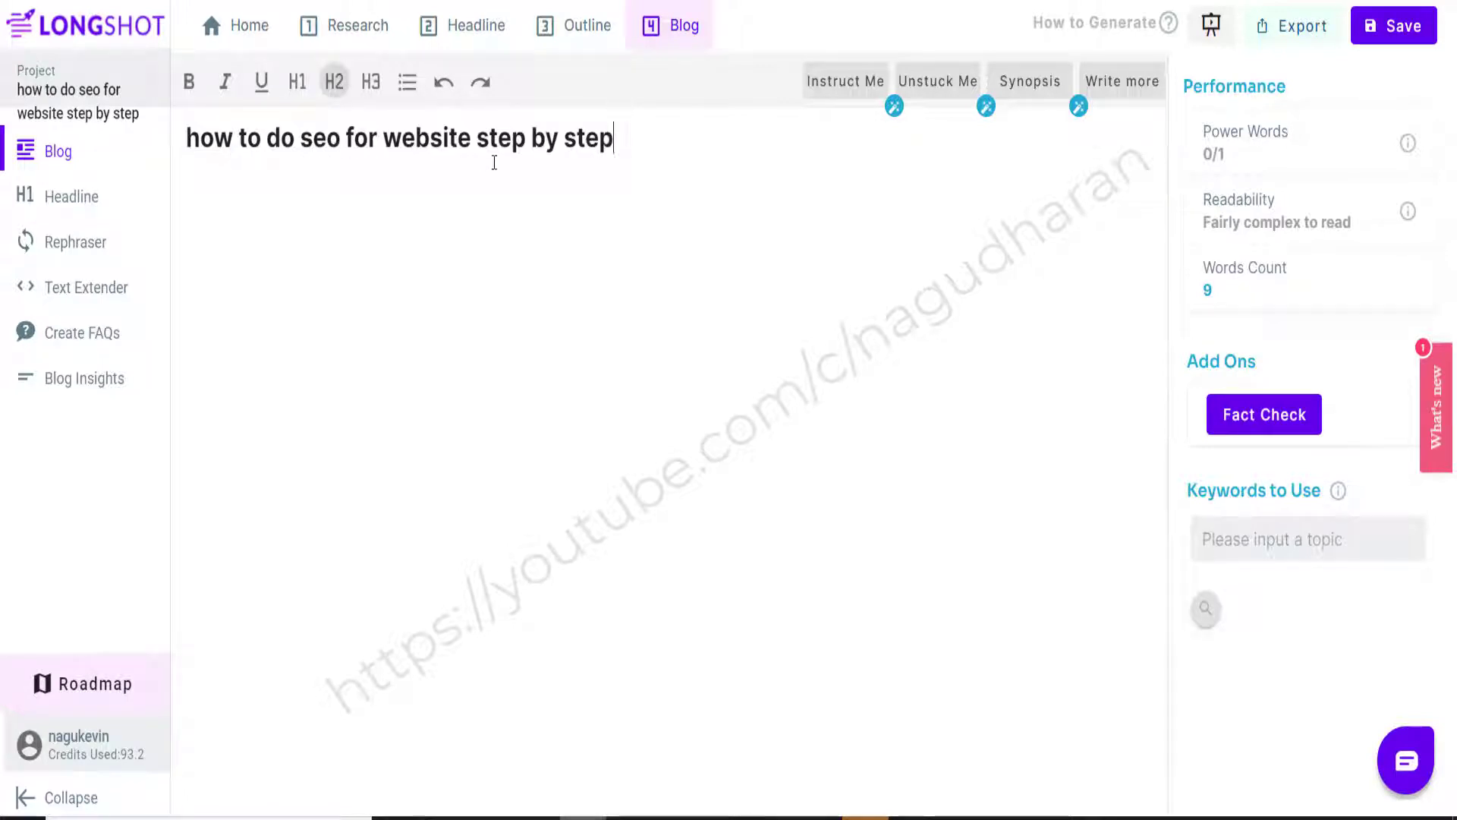
Generate an intro from the blog's main heading and extend the paragraph with Write more
left_click_drag(628, 137, 174, 136)
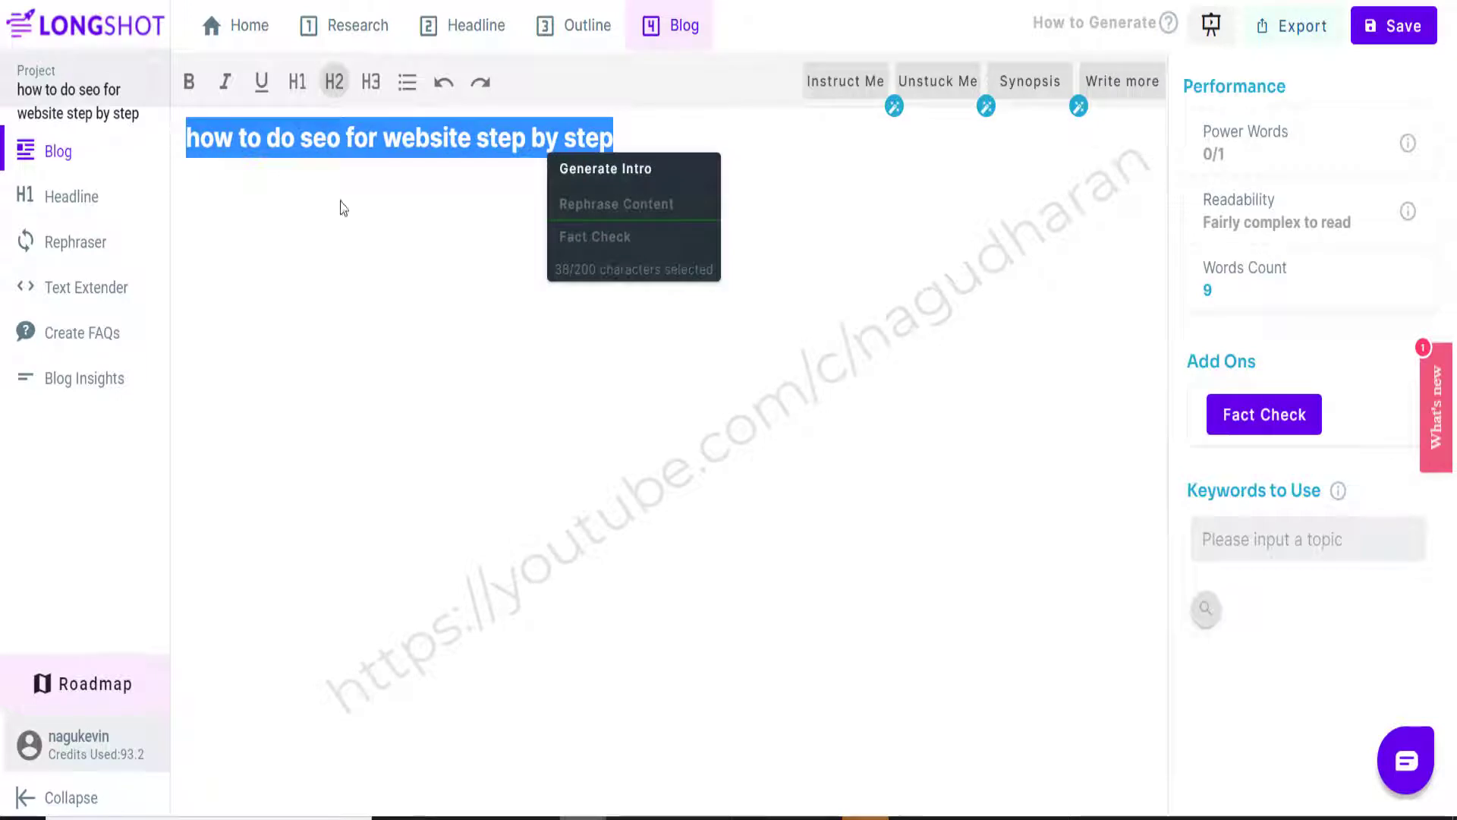
left_click(607, 184)
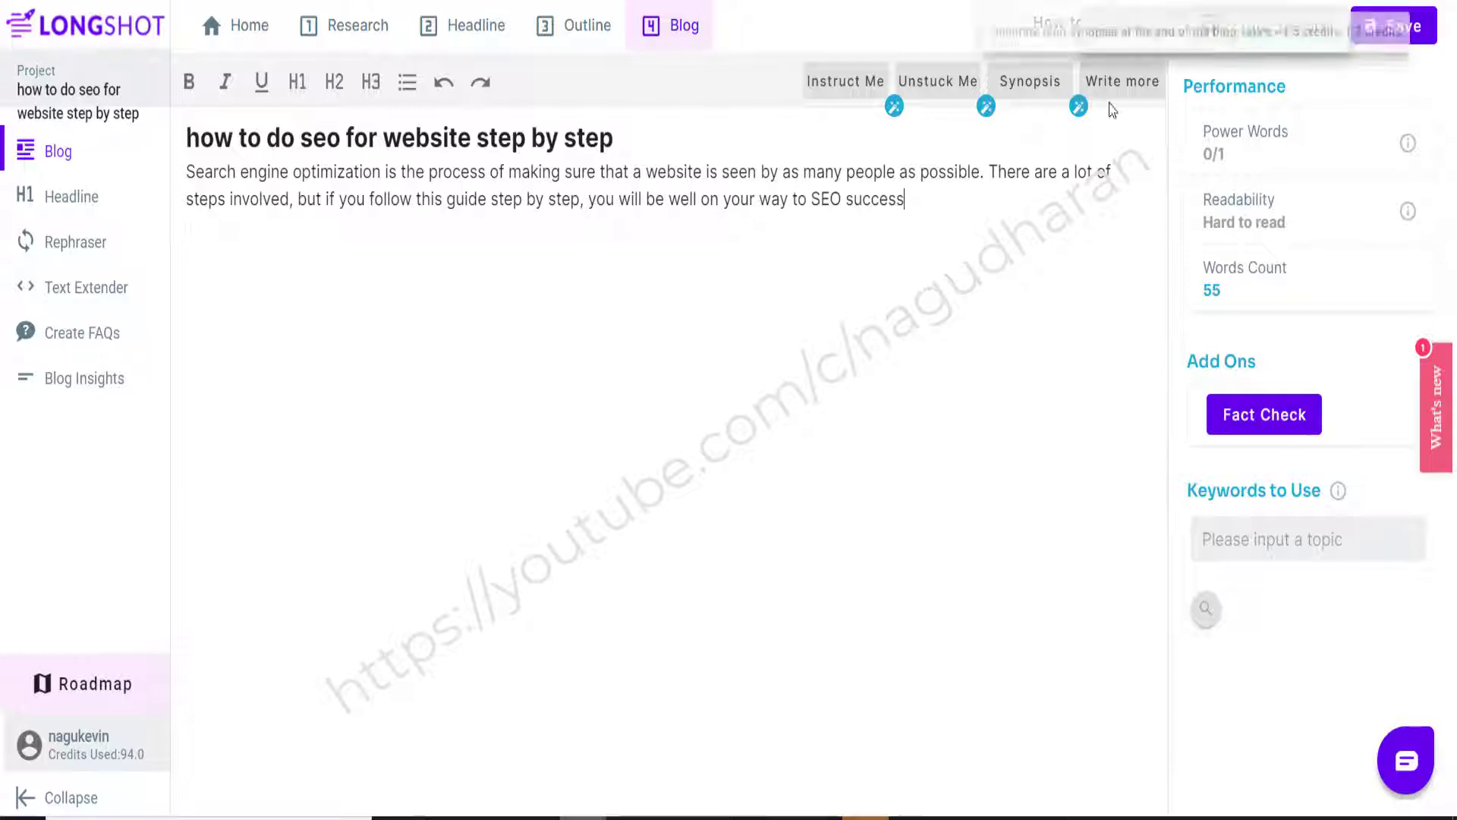
left_click_drag(920, 205, 188, 173)
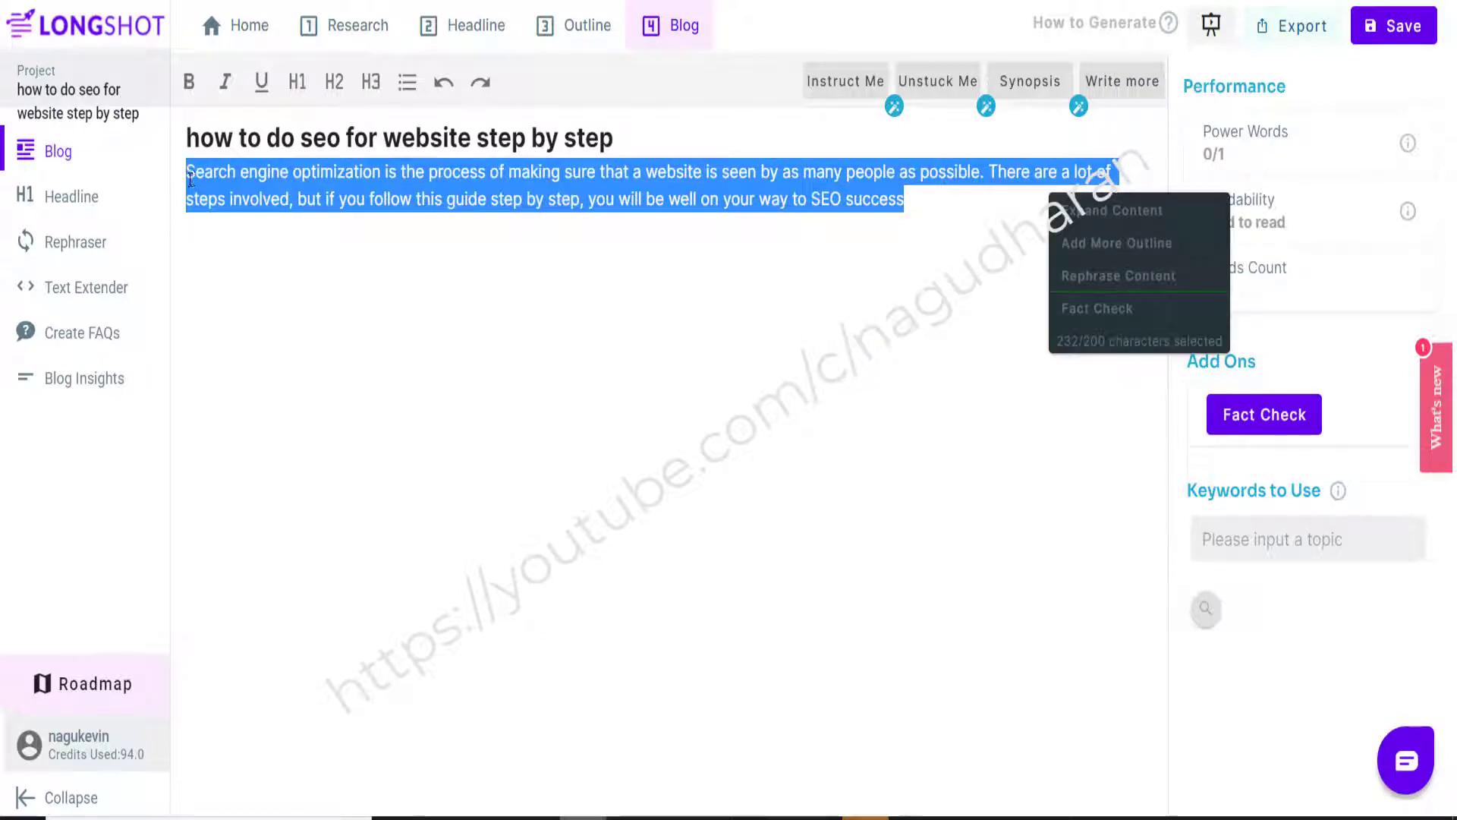
left_click(919, 199)
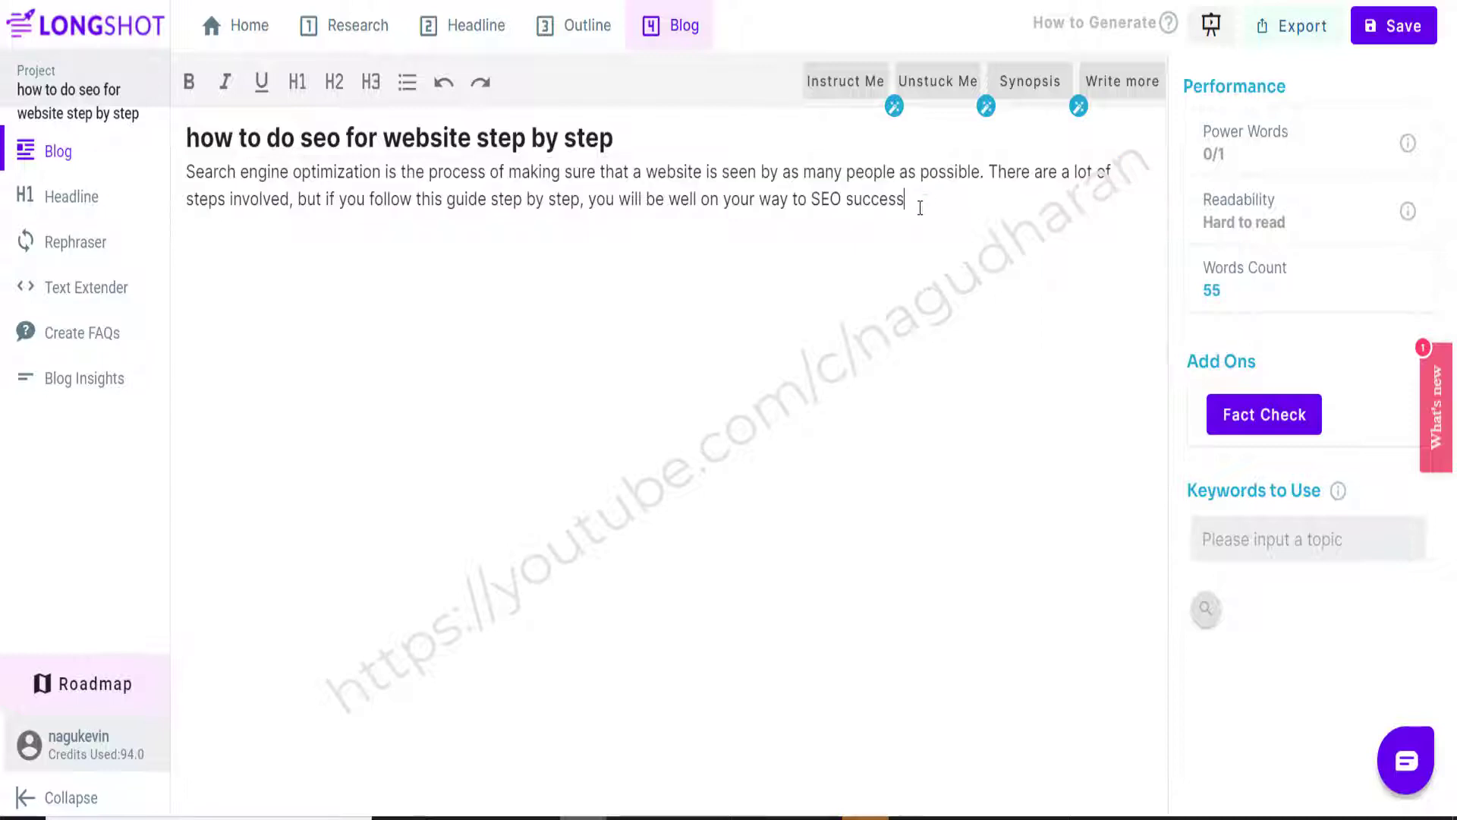
left_click(1121, 82)
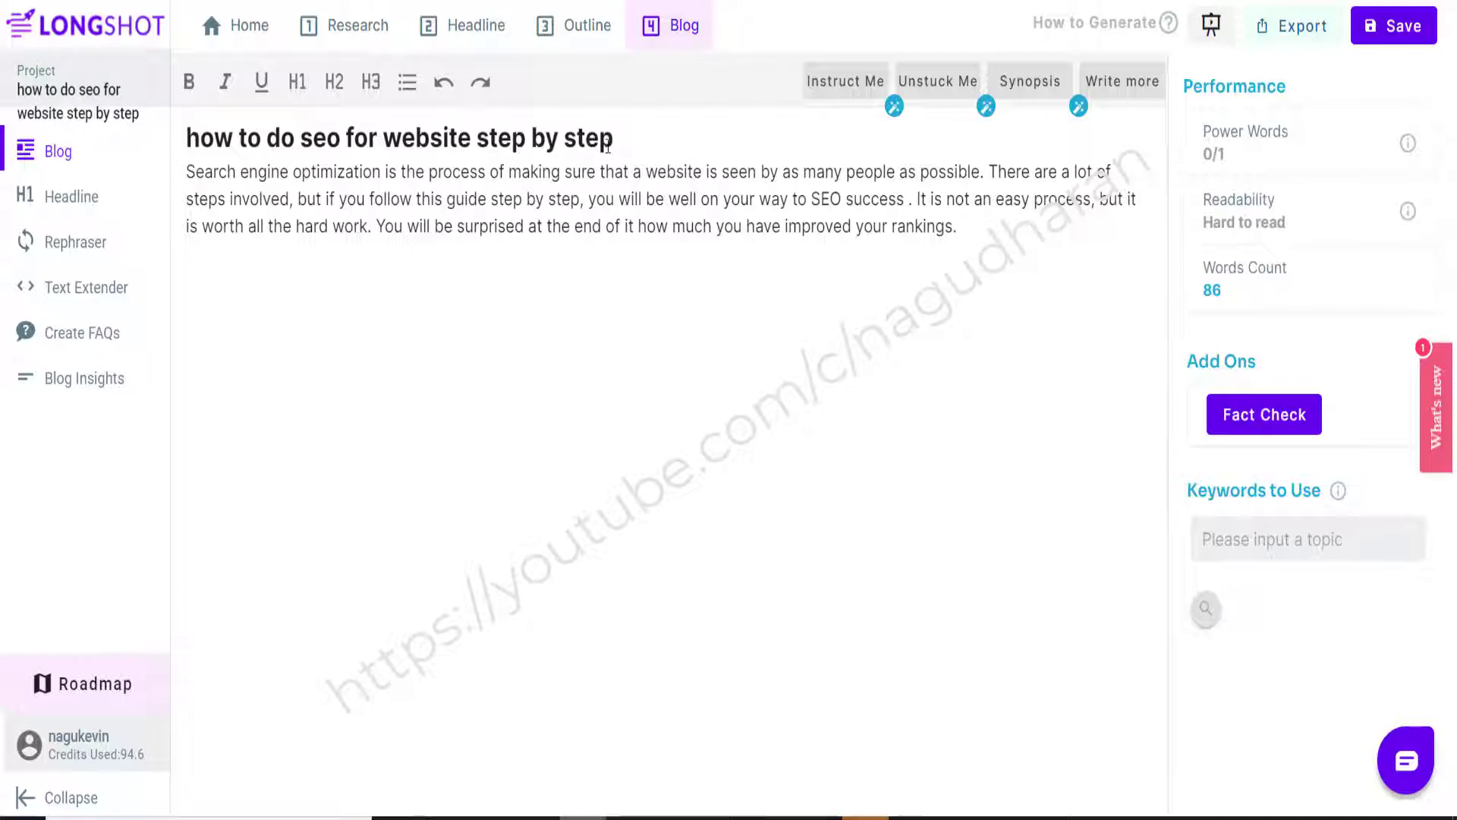
Add more outline headings based on the intro text from "It is not an easy process" to "improved your rankings"
left_click_drag(617, 138, 191, 135)
left_click(1017, 372)
left_click_drag(917, 199, 962, 230)
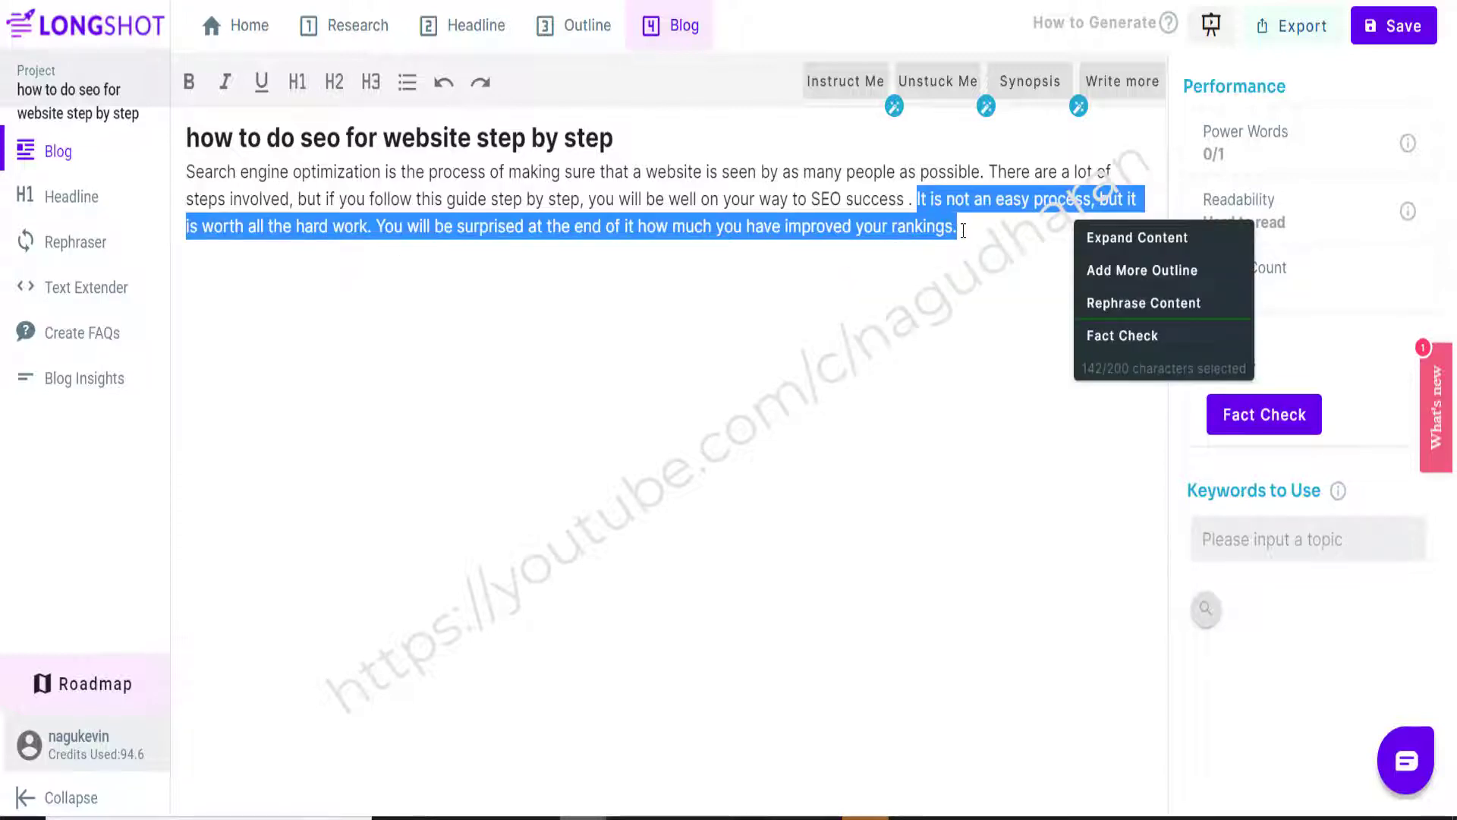
left_click(1143, 285)
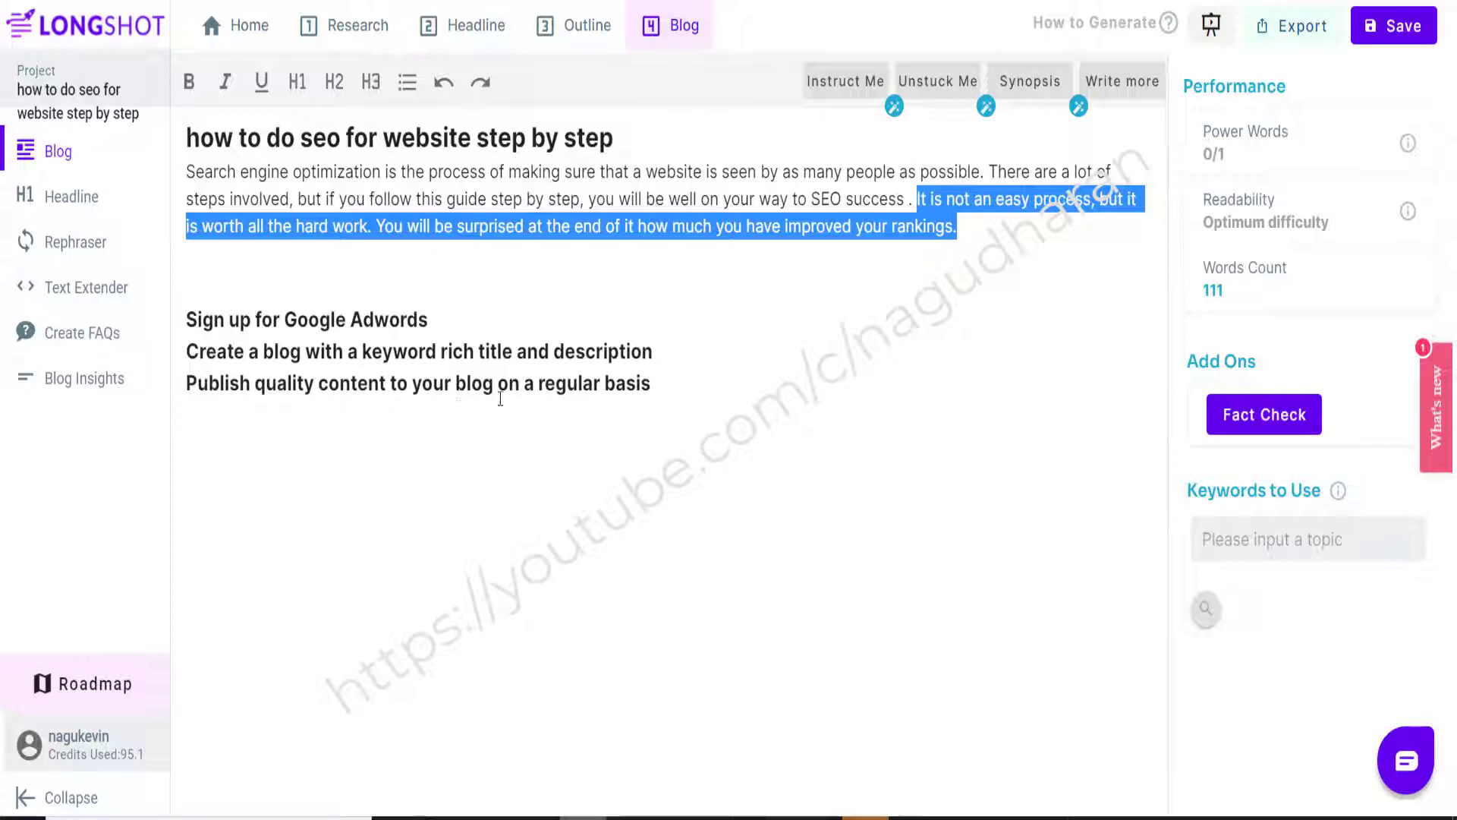
Extend the outline after its last heading with Write more, and split the generated text into three separate heading lines
left_click(662, 389)
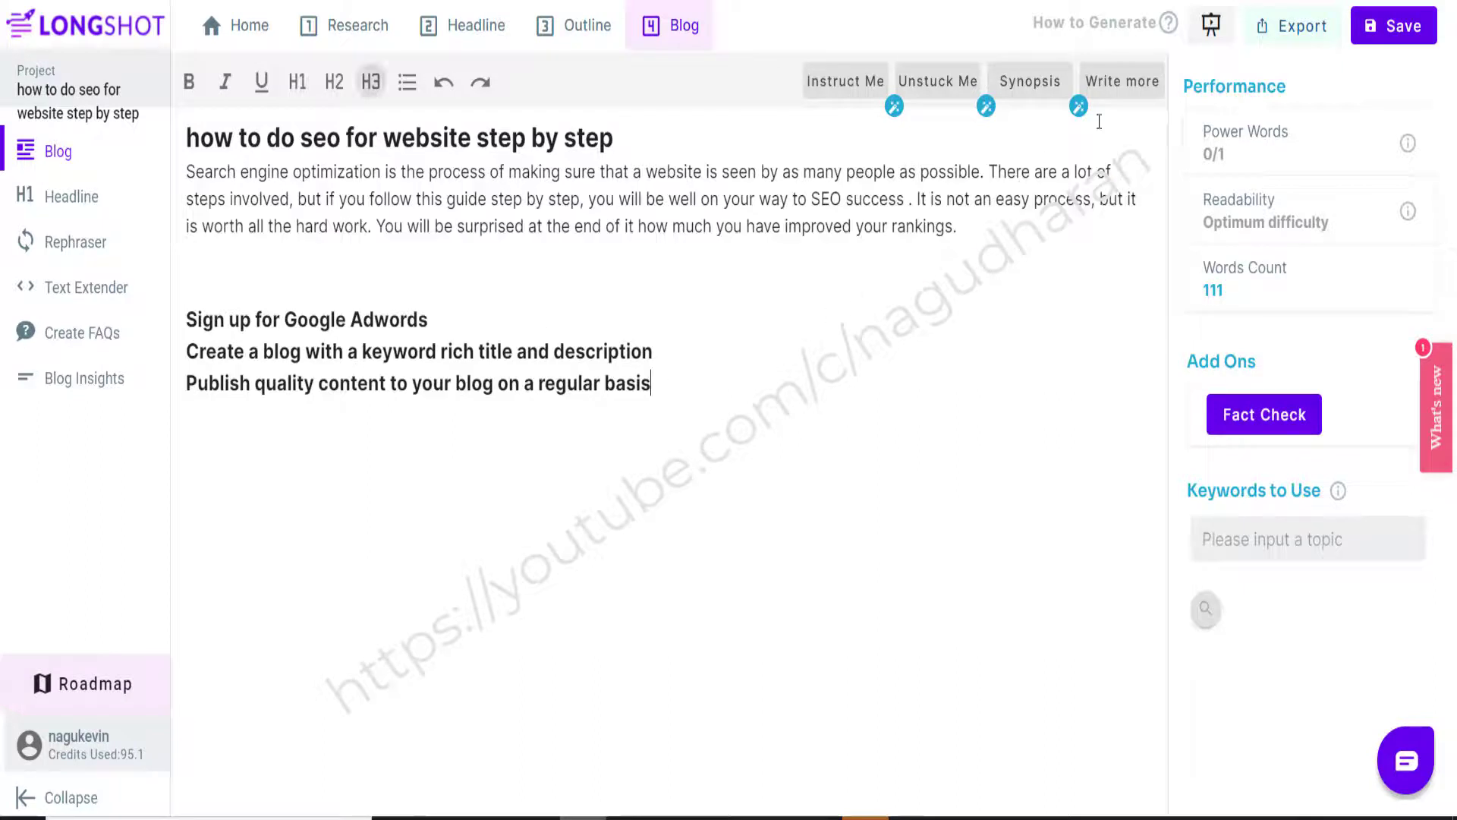
left_click(1129, 97)
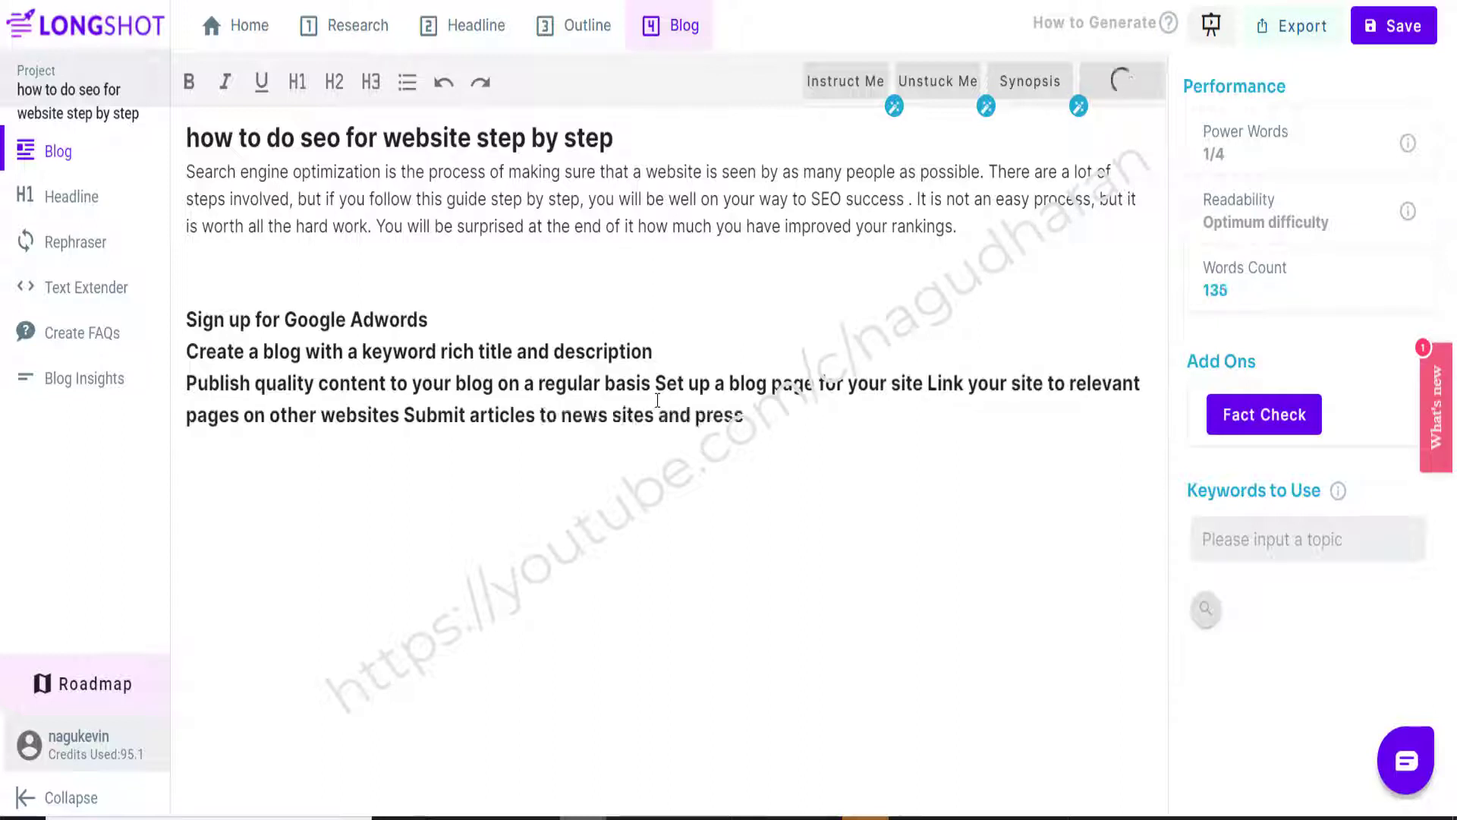
left_click(657, 383)
key("Return")
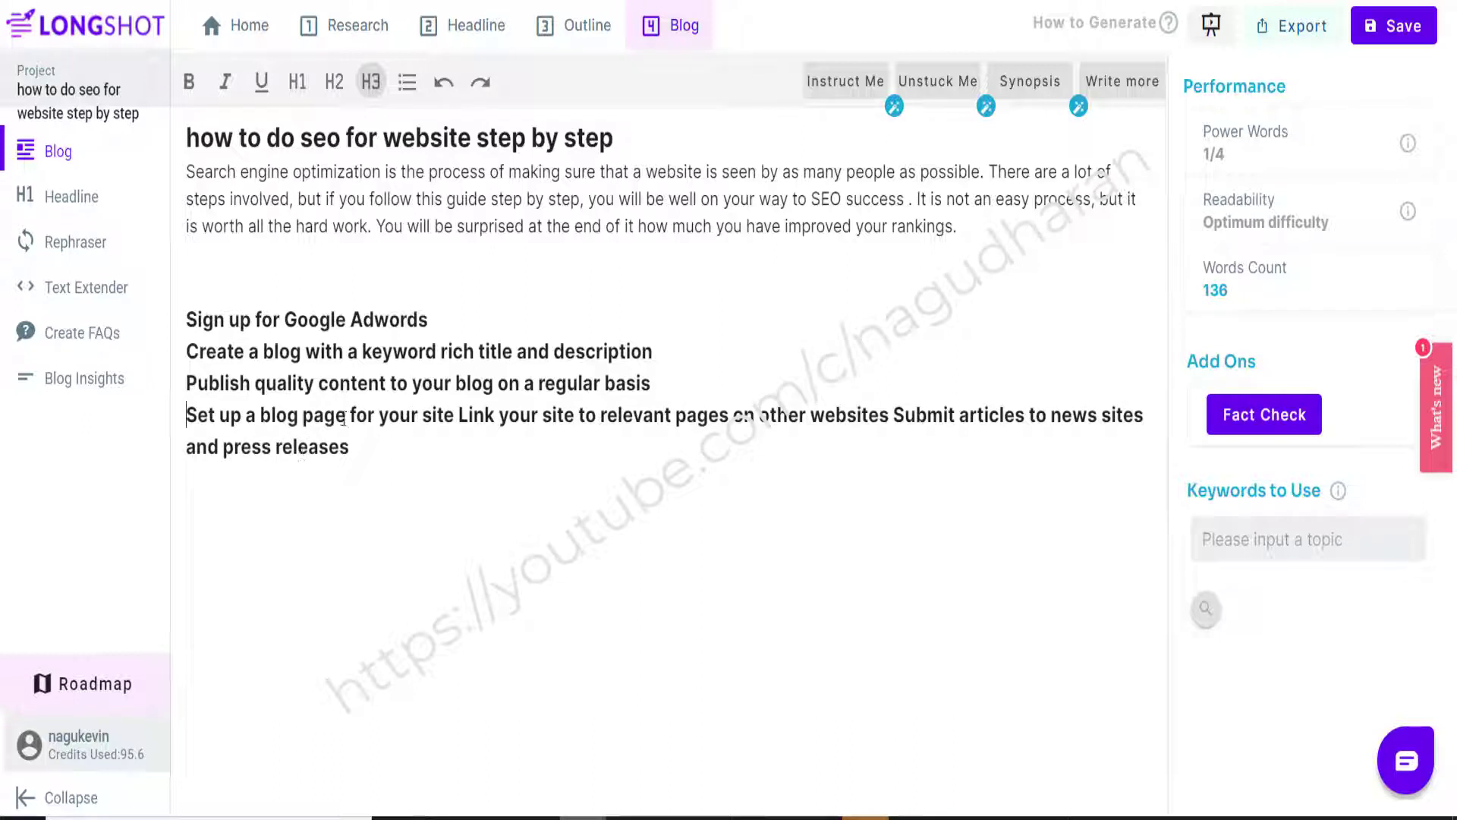
left_click(459, 415)
key("Return")
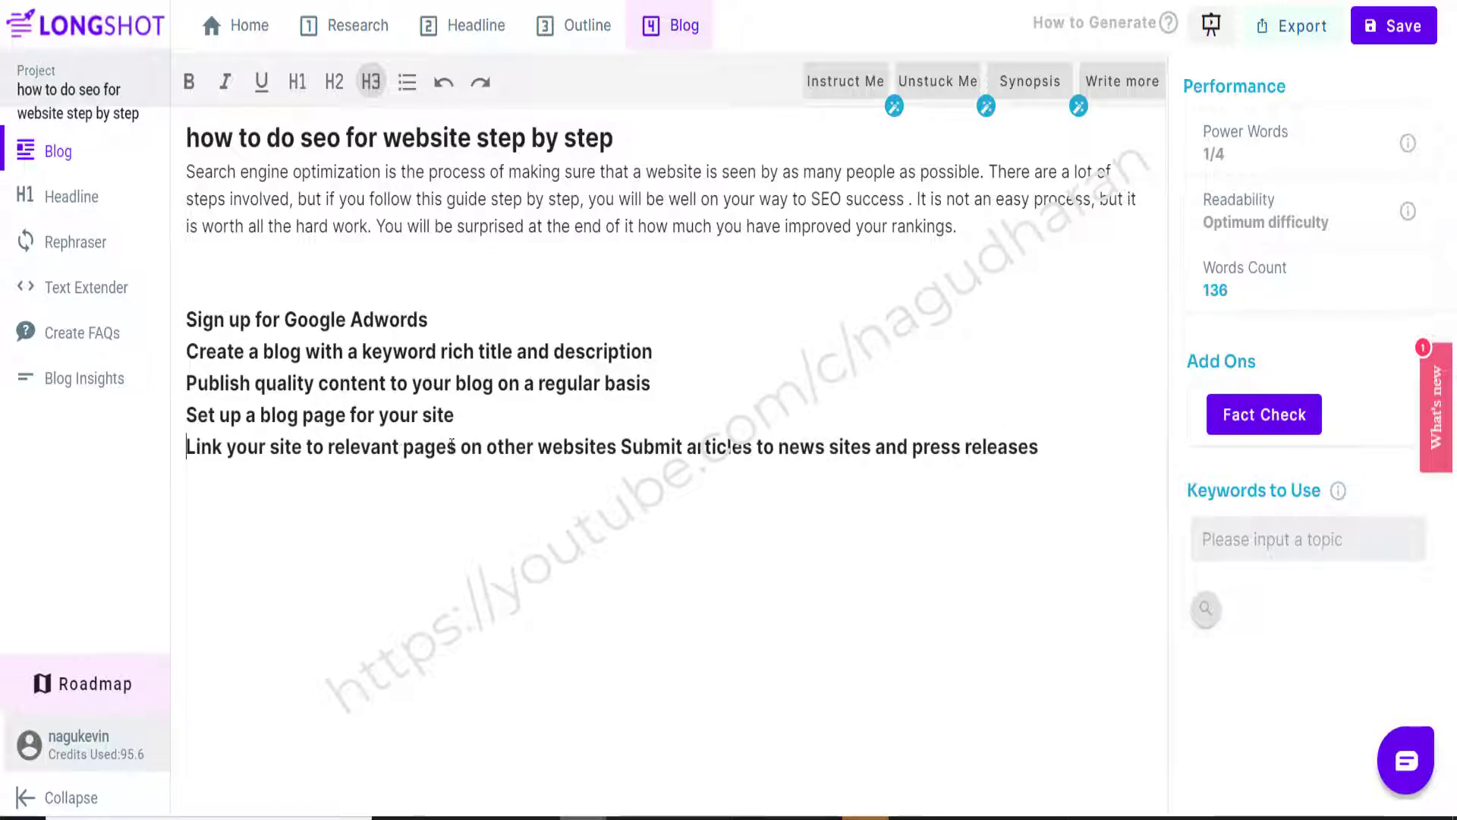
left_click(622, 446)
key("Return")
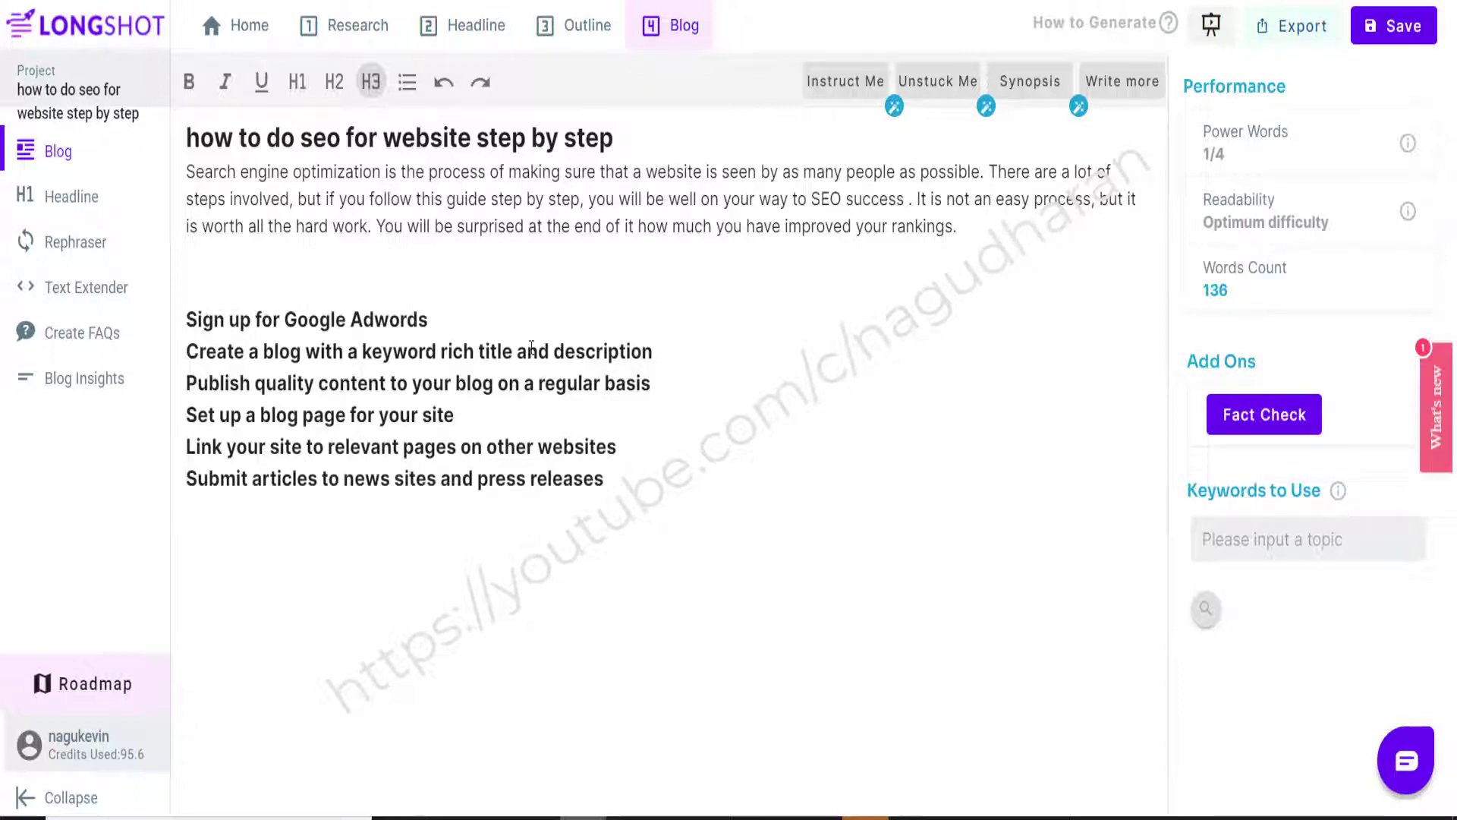
Delete the "Sign up for Google Adwords" heading and its empty line from the outline
left_click_drag(428, 318, 187, 326)
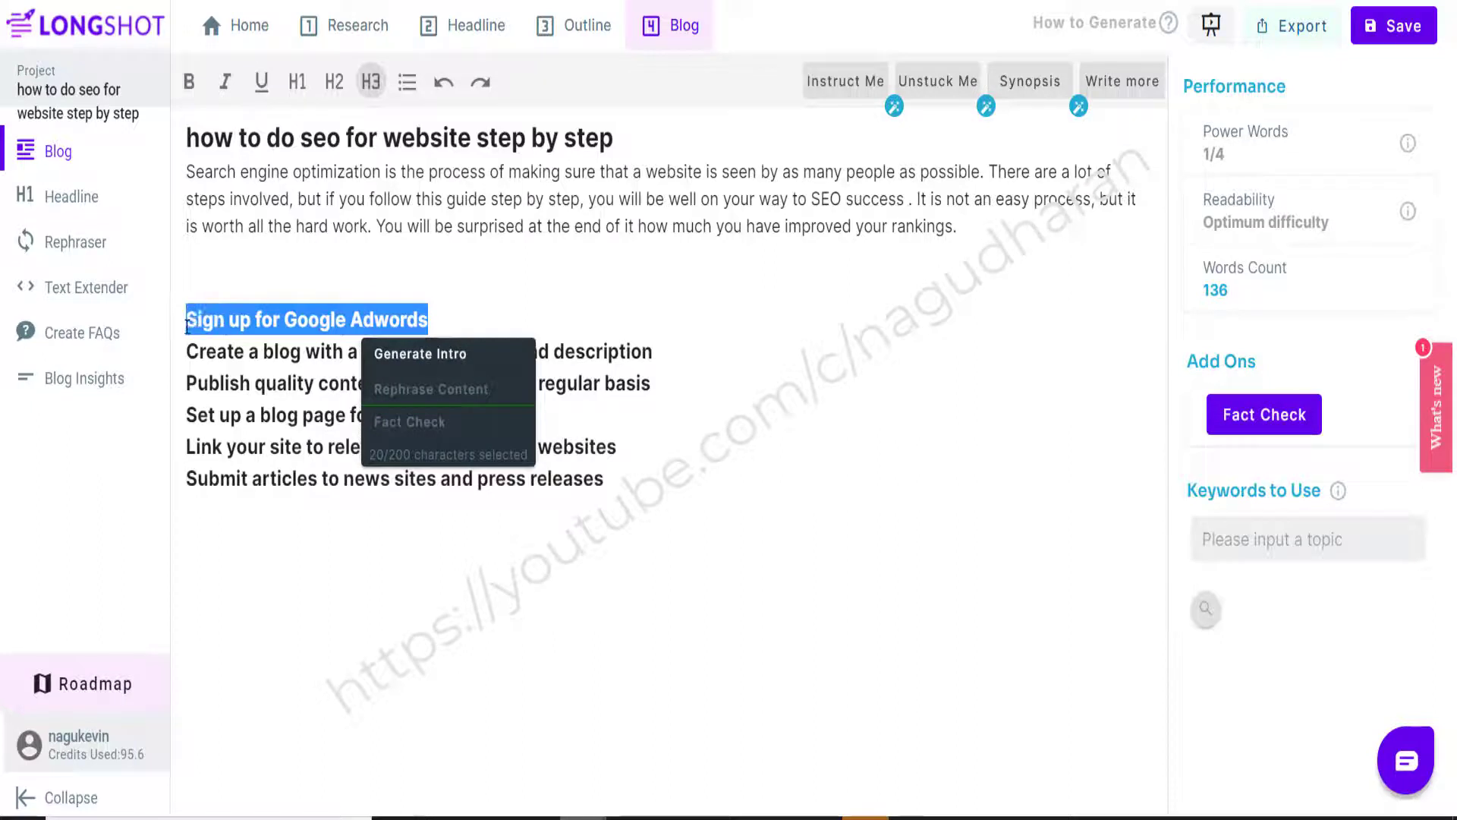
key("Delete")
key("Delete")
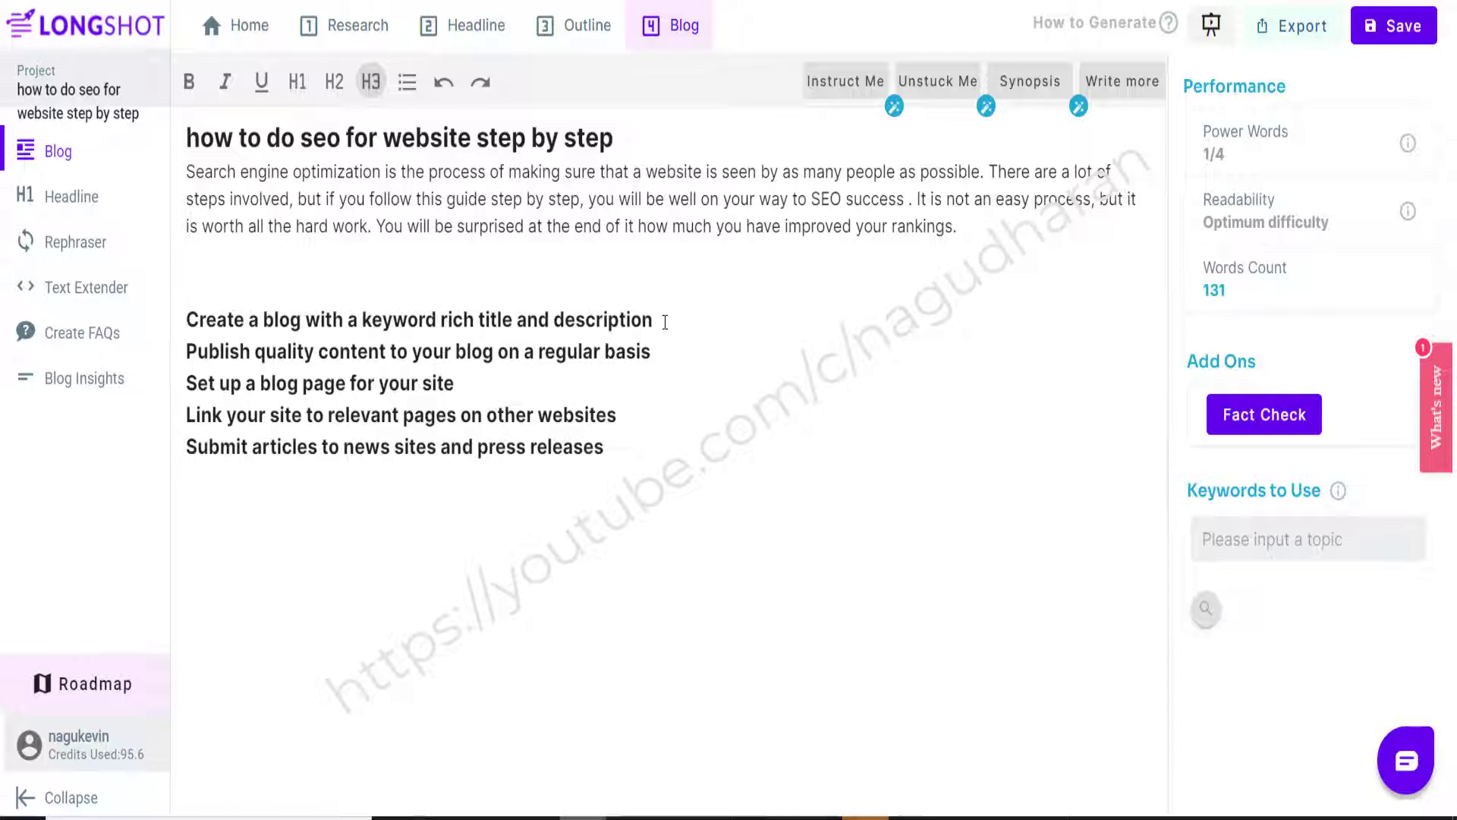
Generate an intro for the heading "Create a blog with a keyword rich title and description" and extend it with Write more
left_click_drag(664, 322, 187, 318)
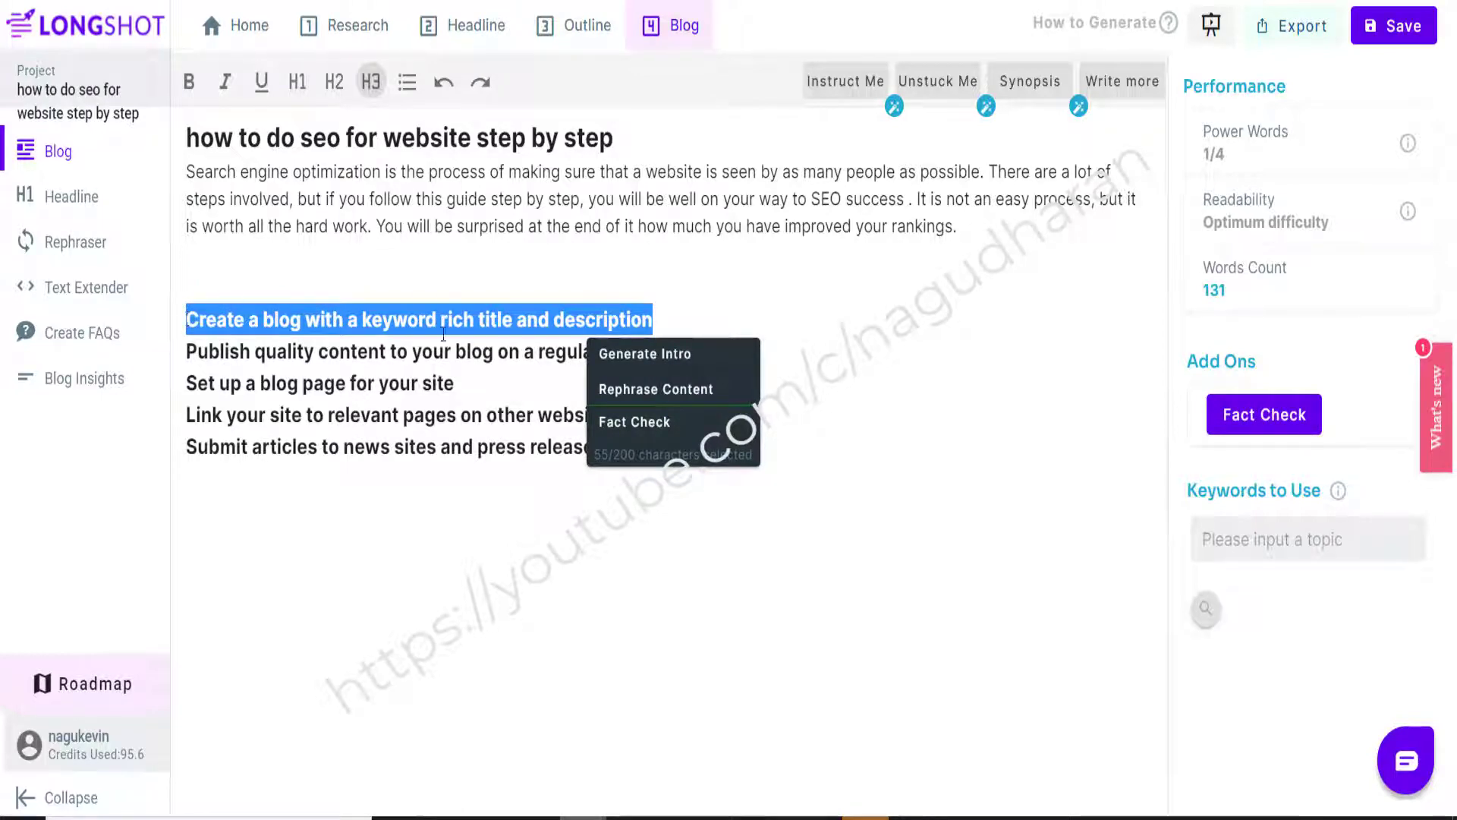
left_click(650, 357)
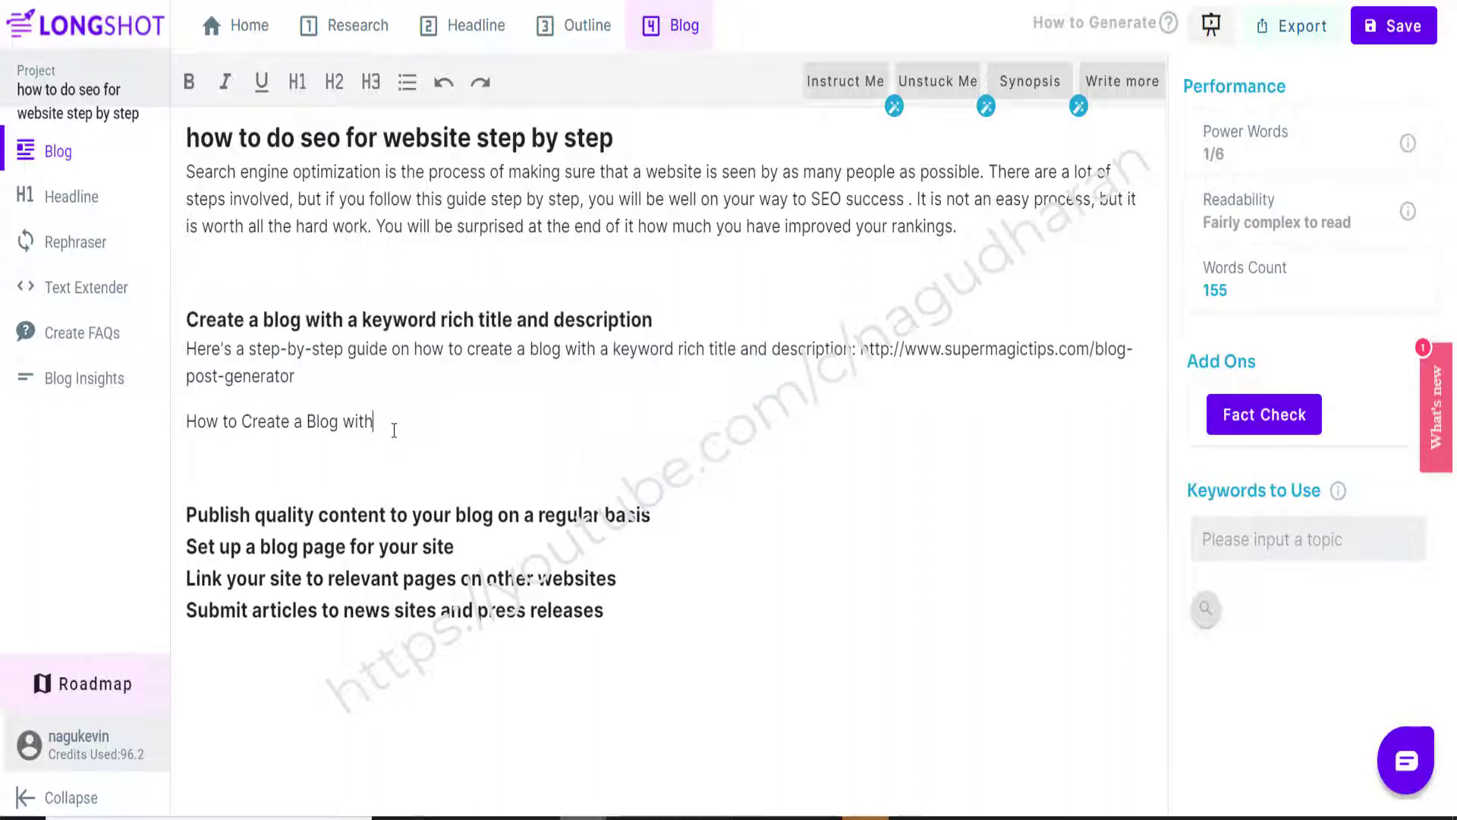
left_click(1120, 91)
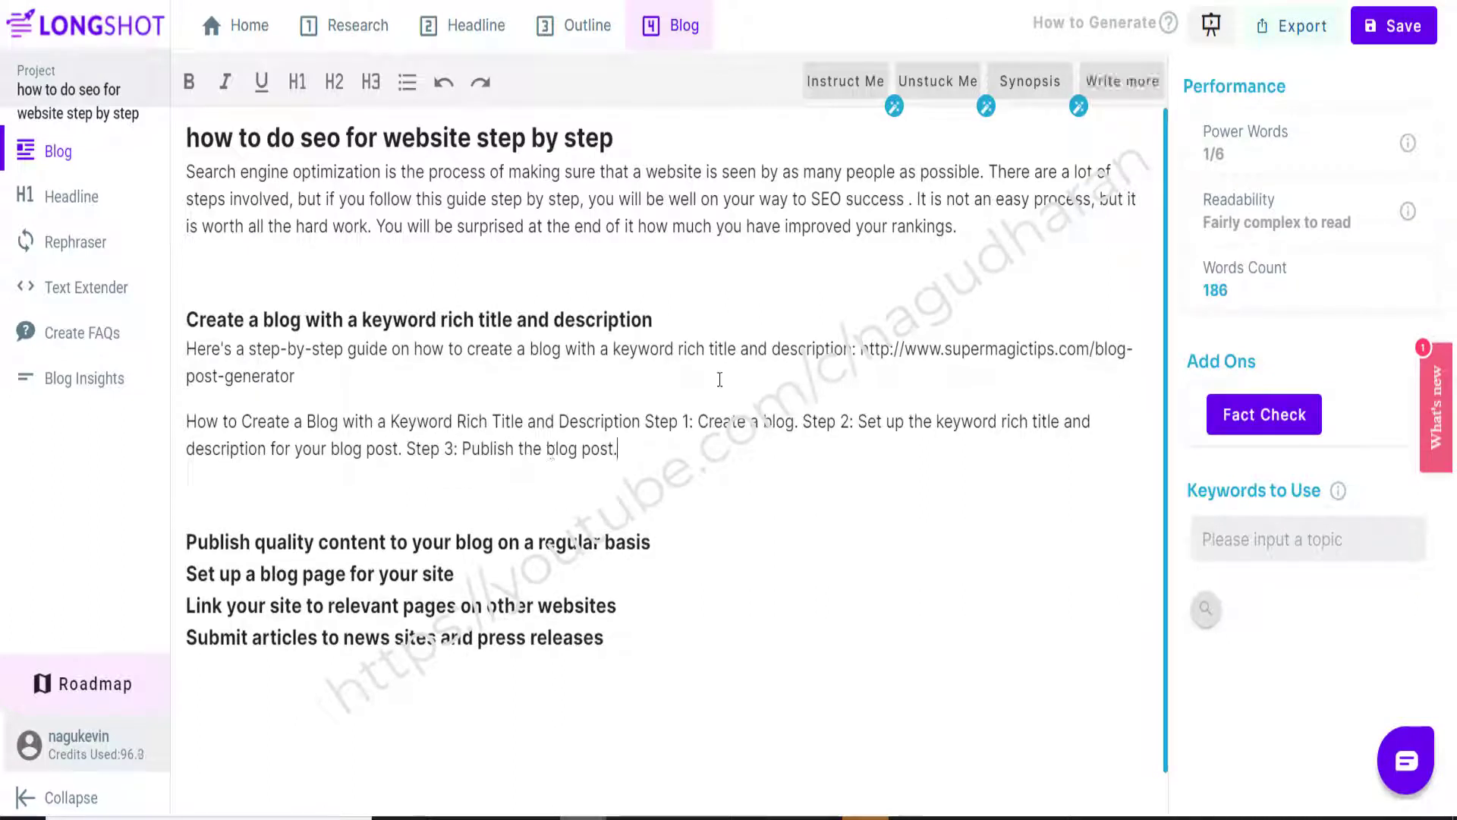
left_click(1127, 89)
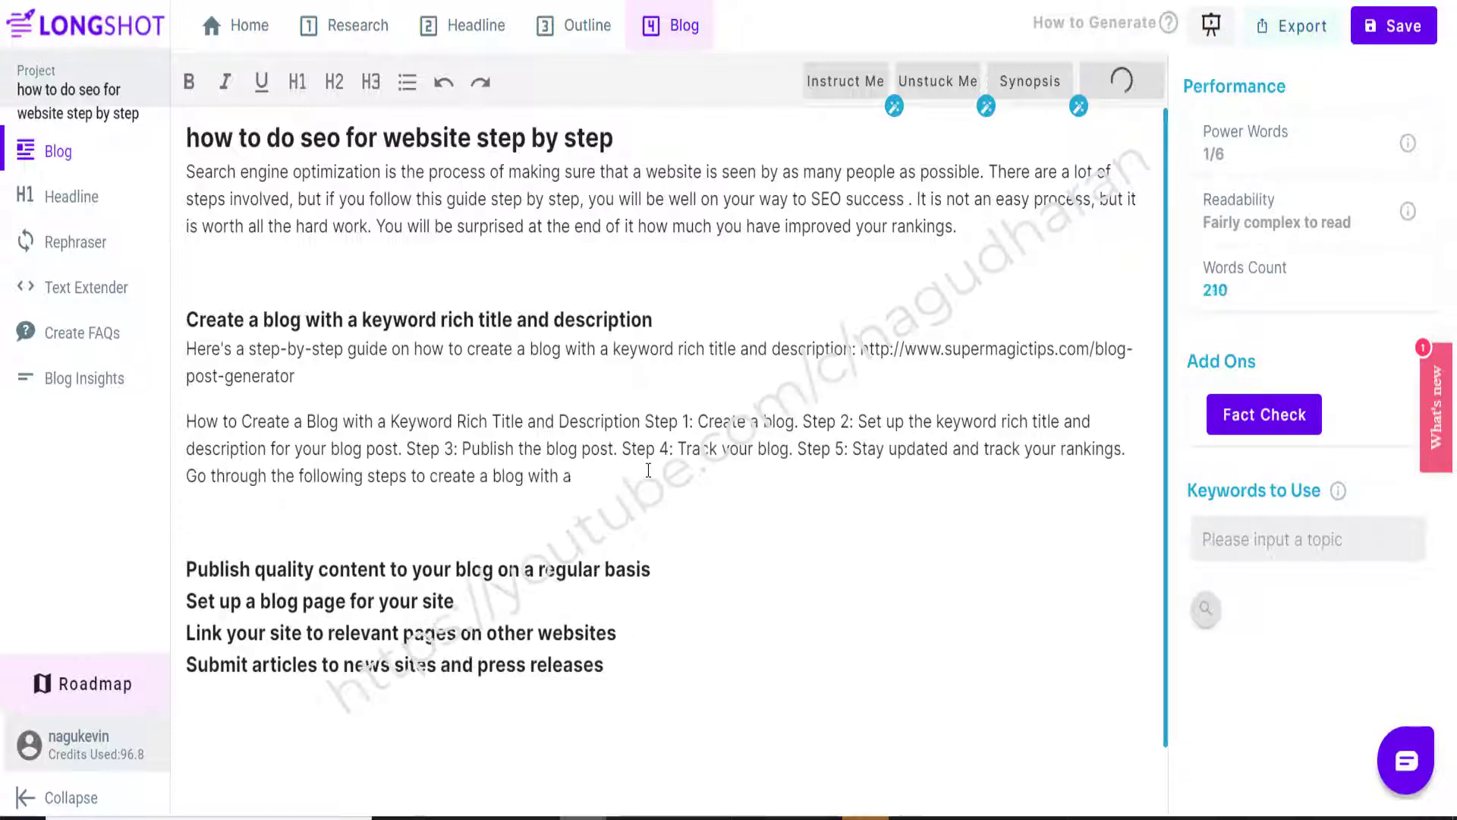
left_click(1125, 85)
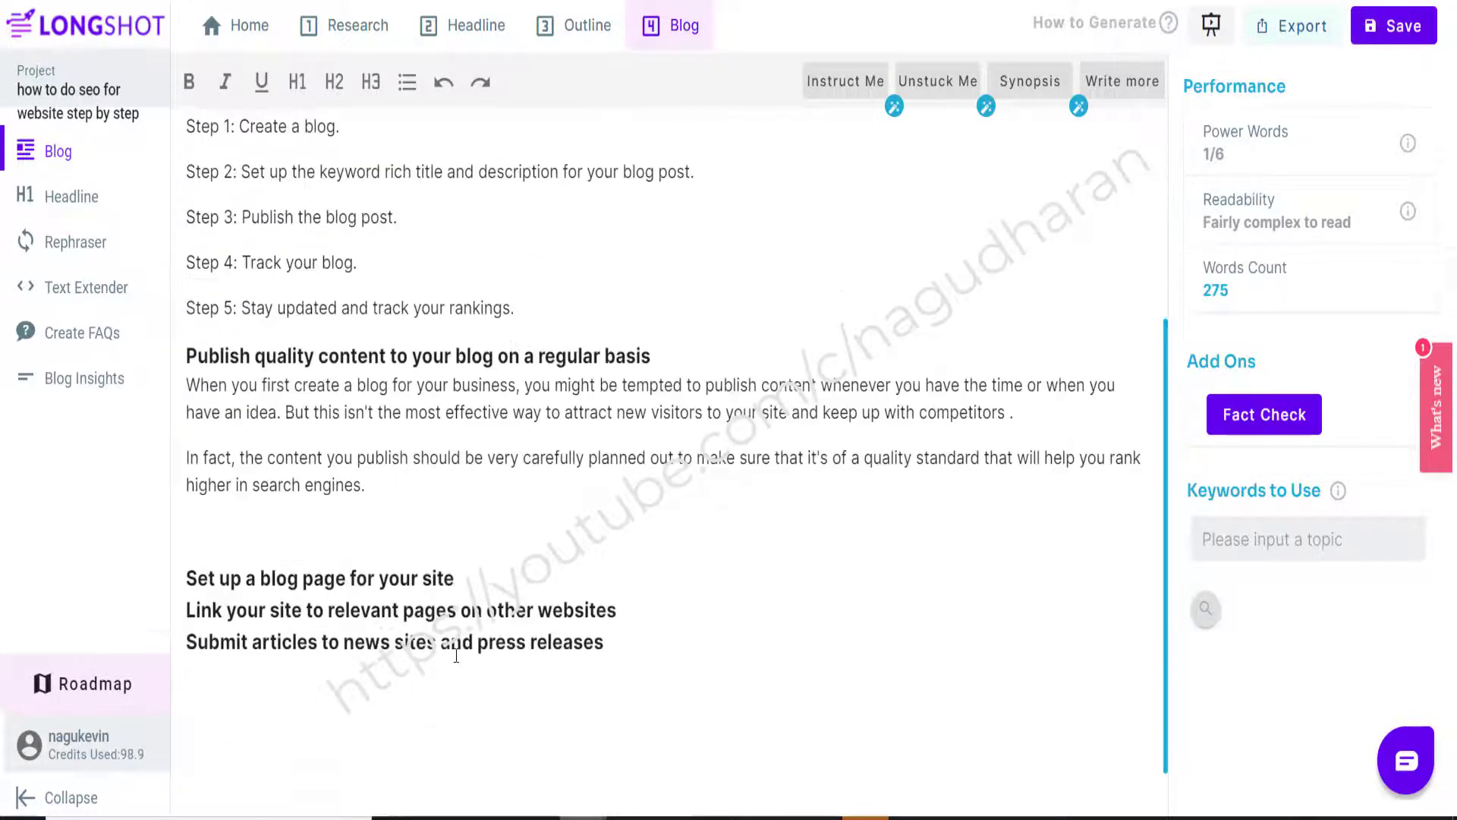
Rephrase the text from "you might be tempted" to "keep up with competitors" under the "Publish quality content" heading
scroll(456, 655, "down", 1)
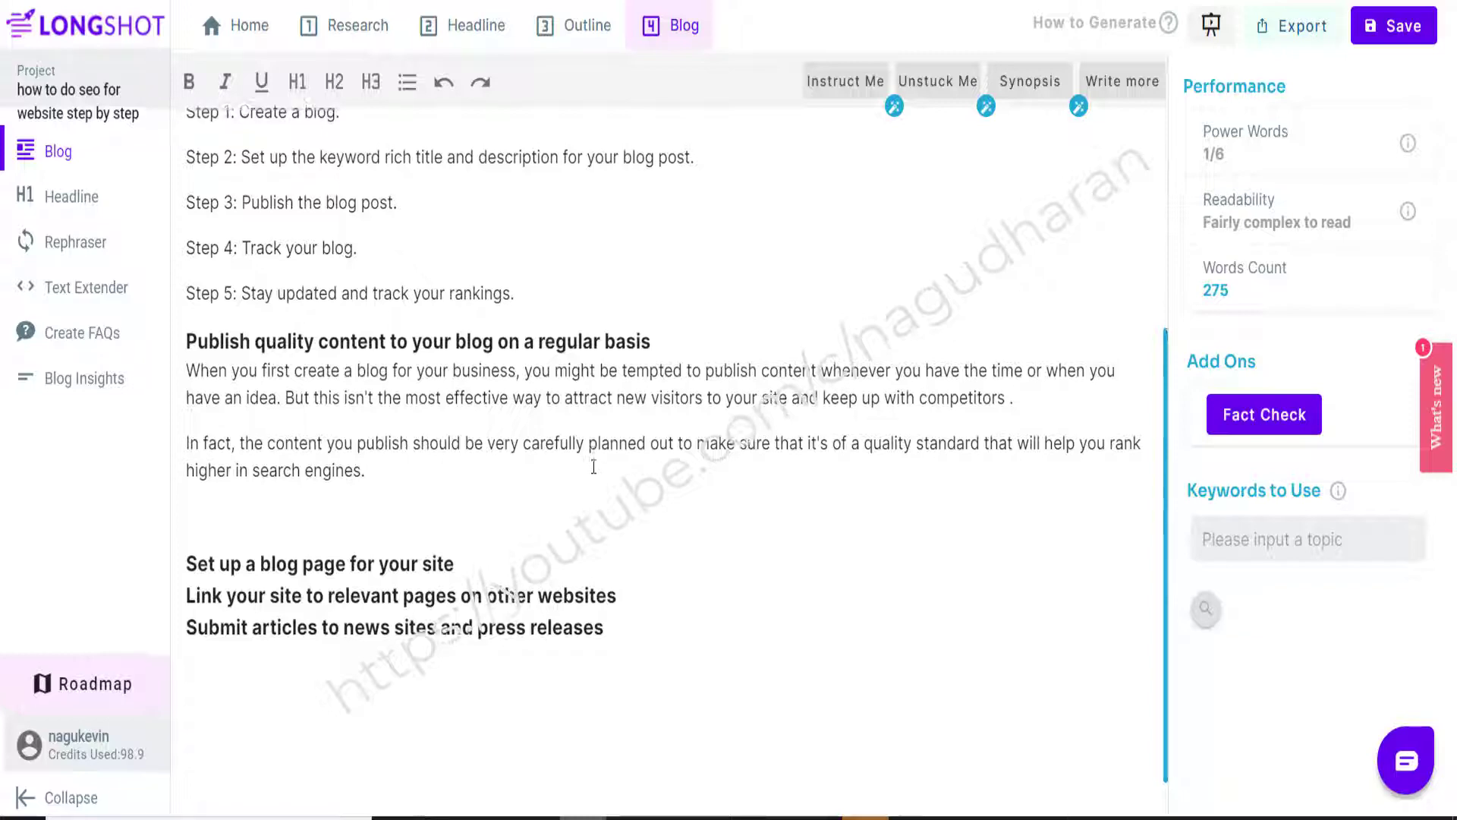
scroll(592, 464, "up", 4)
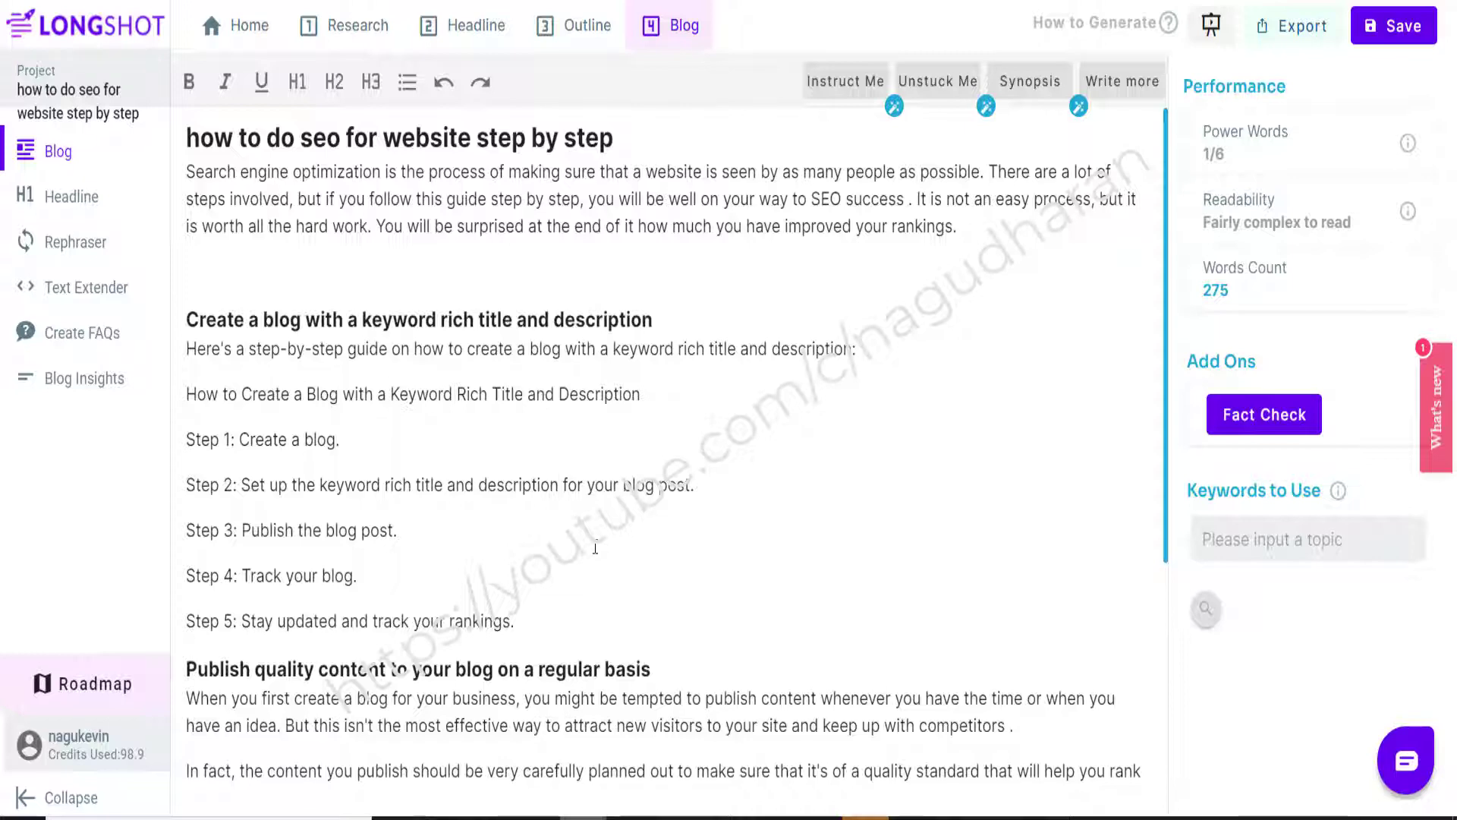
scroll(595, 547, "down", 3)
scroll(588, 536, "down", 1)
scroll(589, 539, "up", 2)
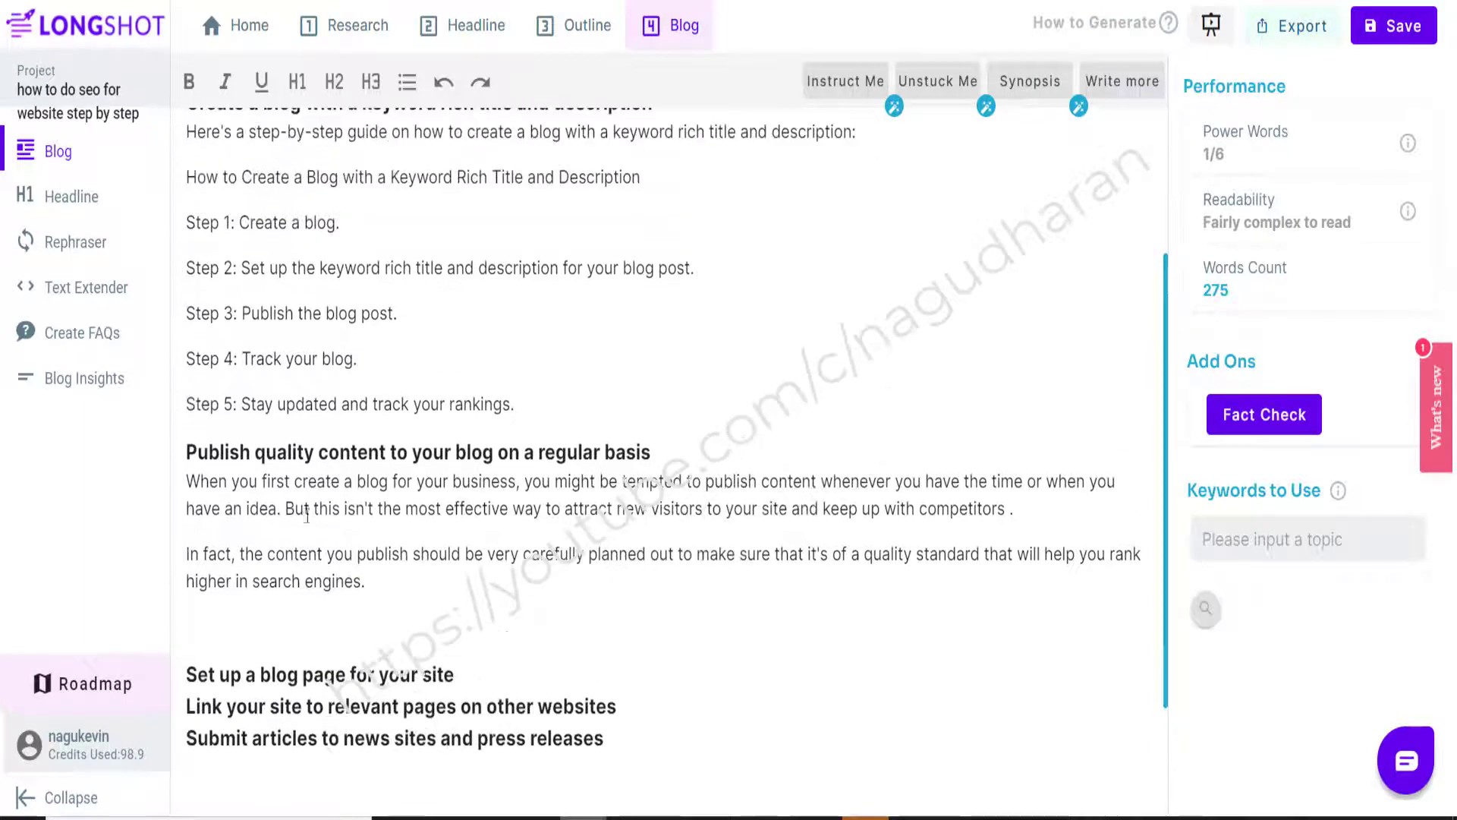
left_click_drag(184, 484, 1016, 502)
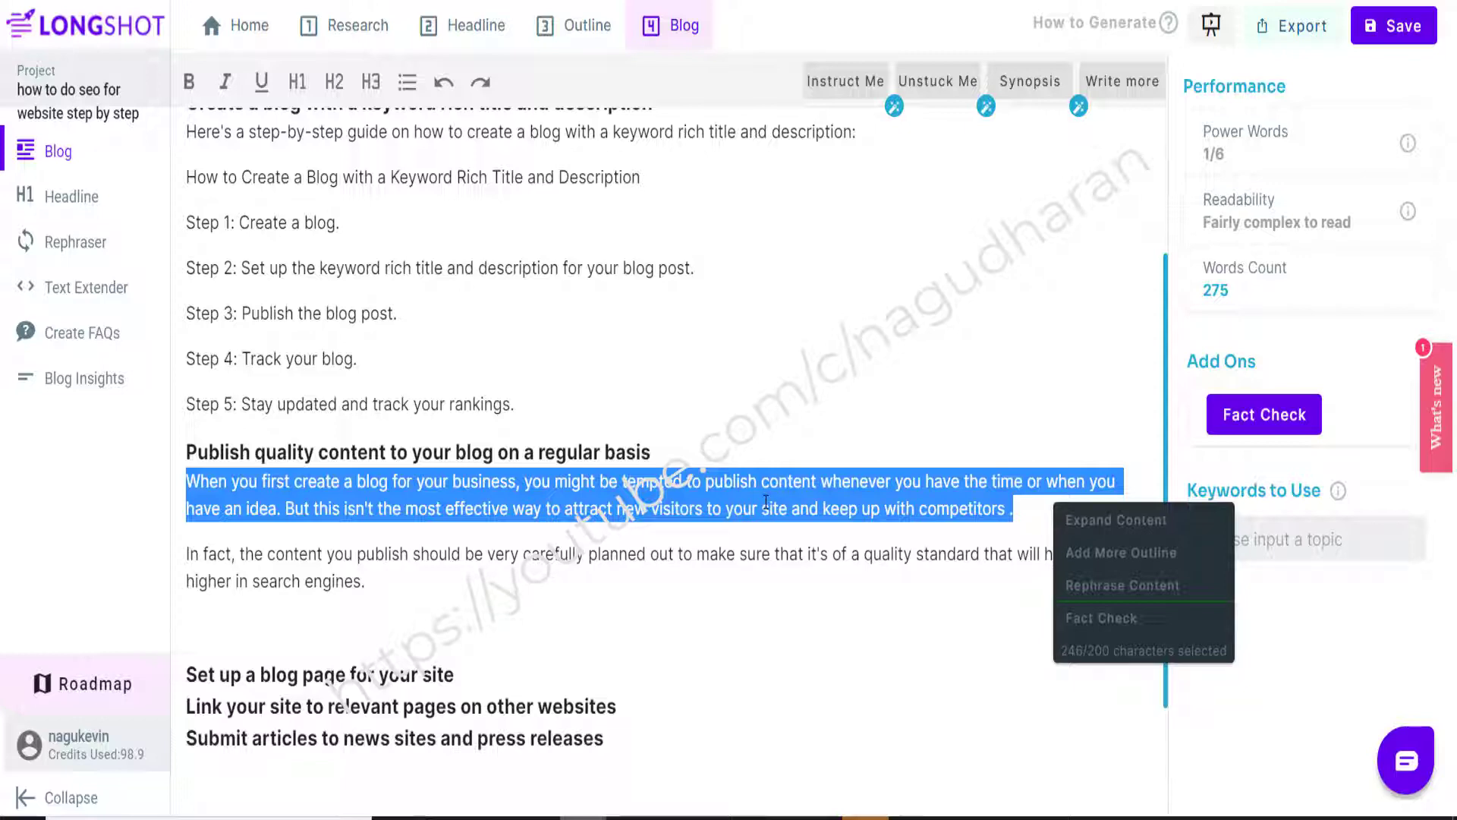
left_click(612, 514)
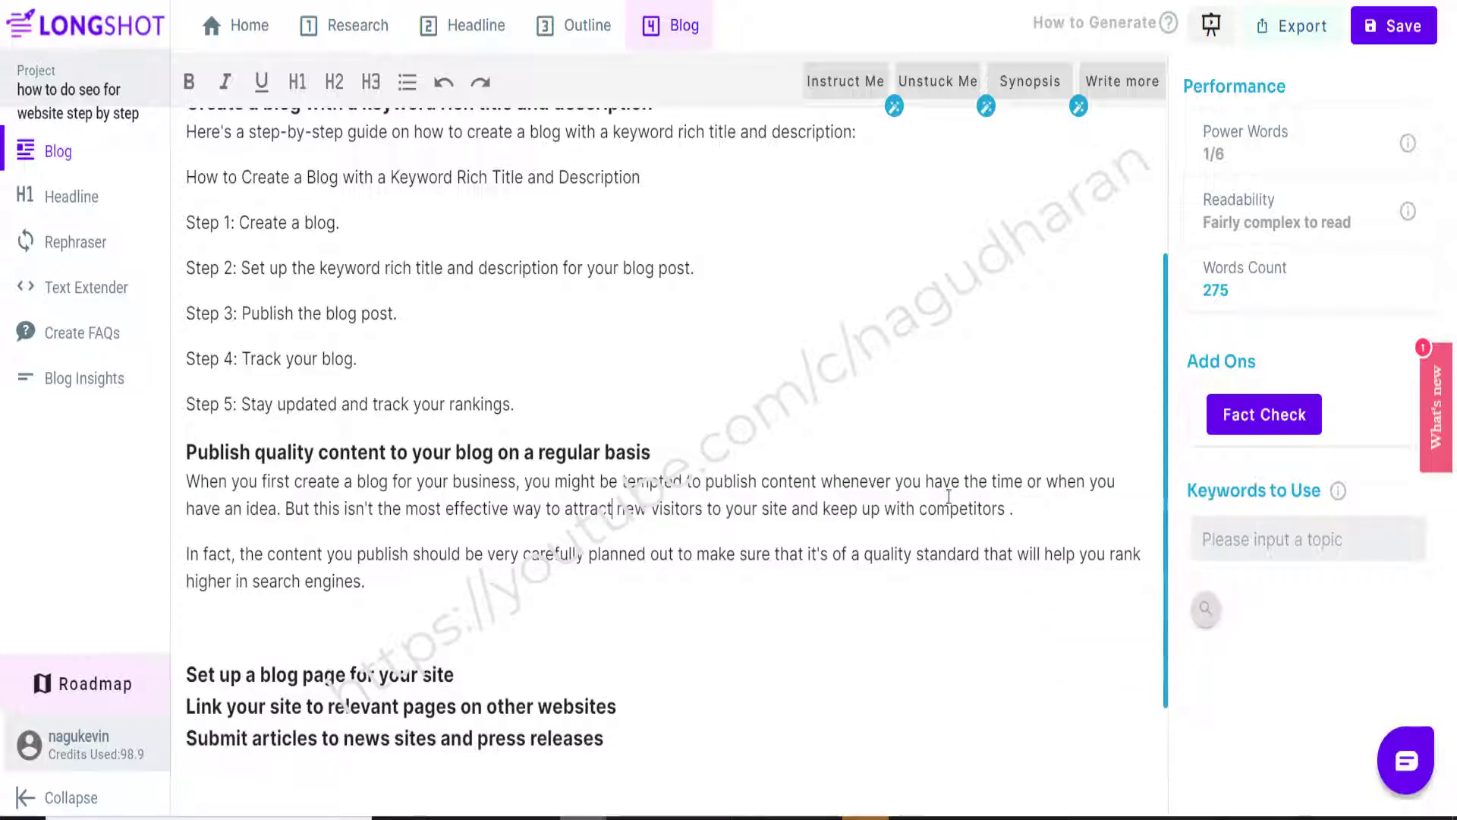
left_click_drag(525, 481, 1014, 500)
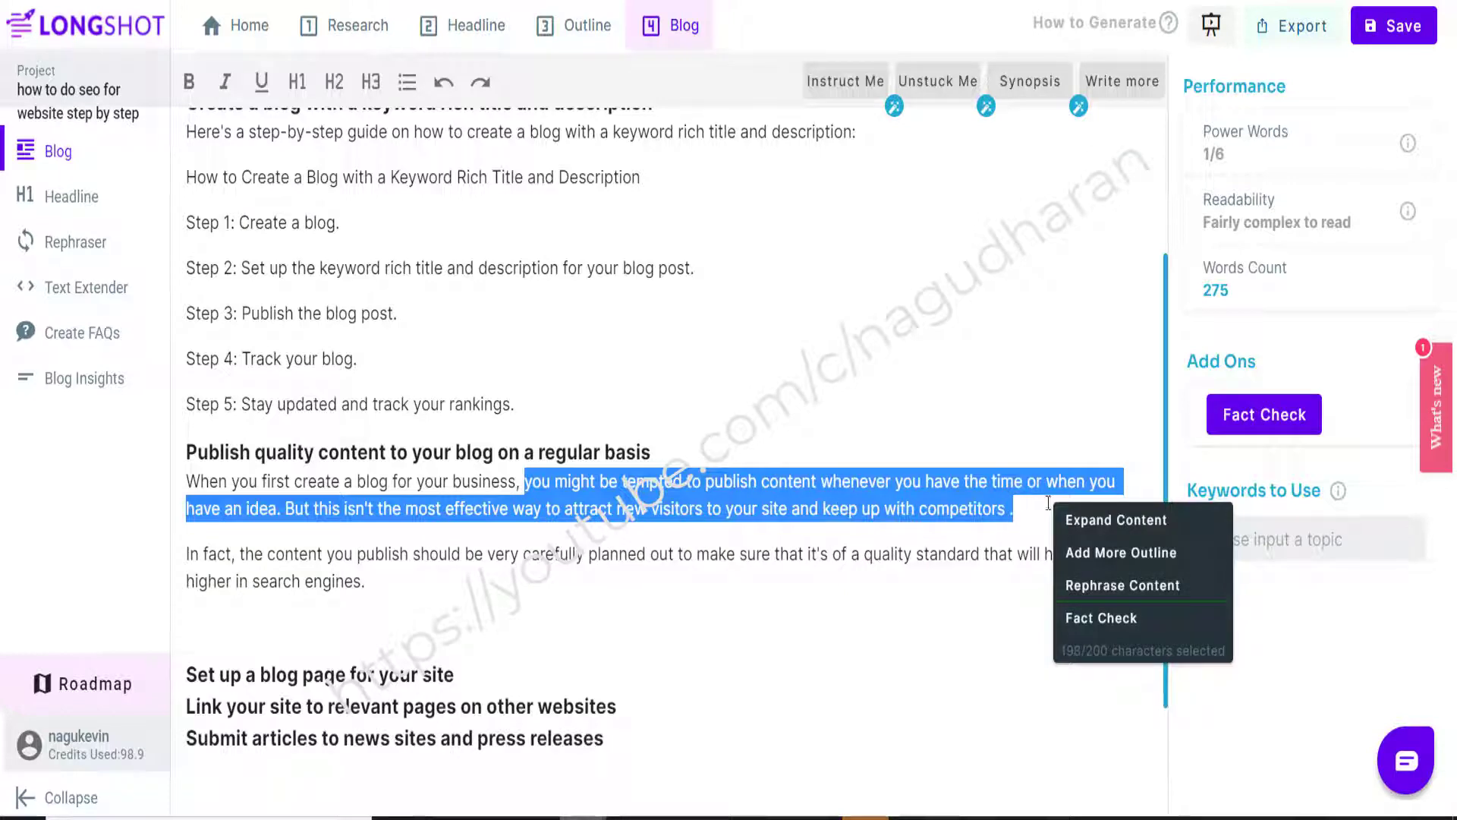
left_click(1136, 595)
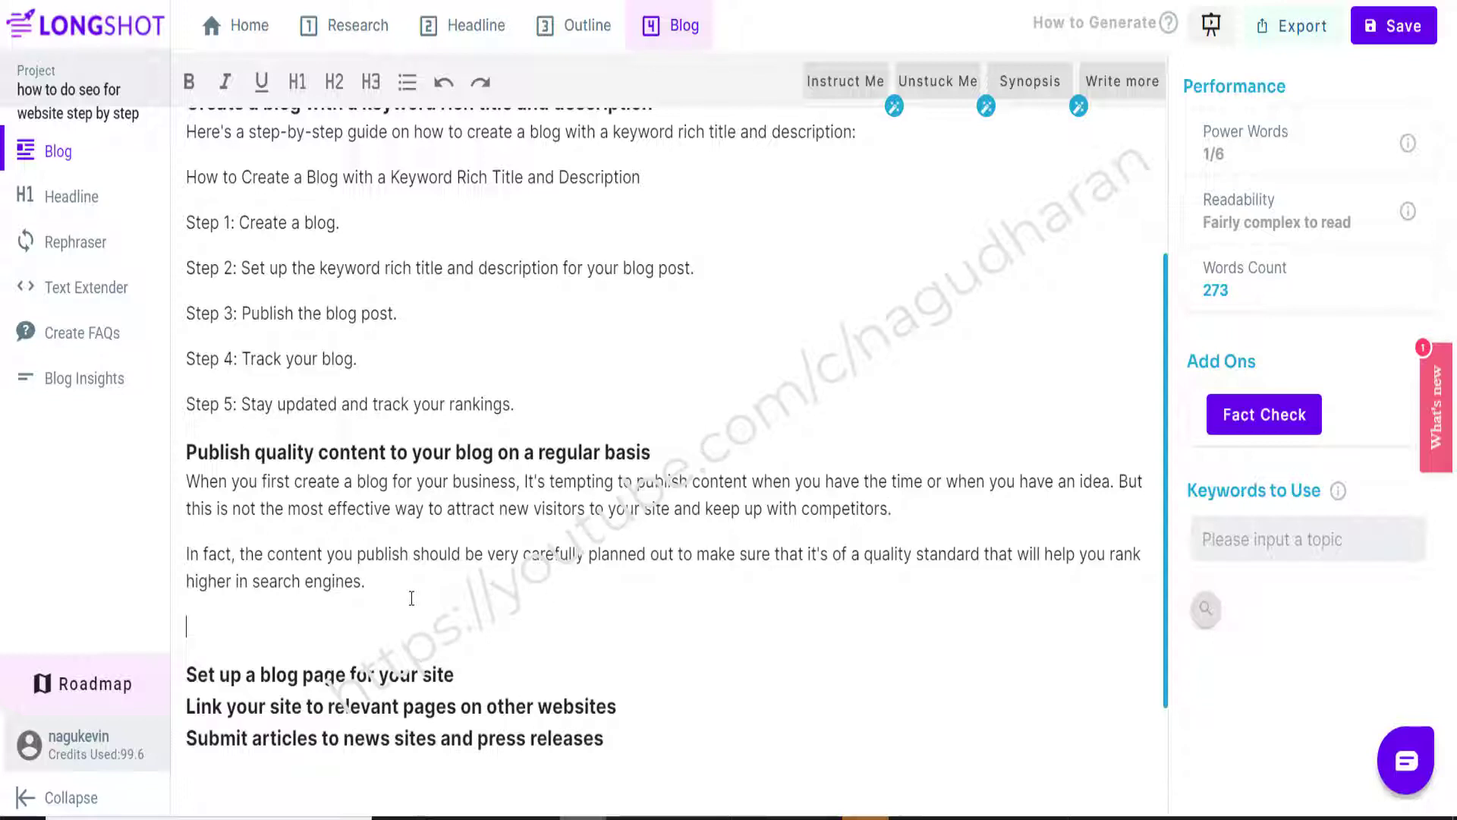
Use Instruct Me with "add 3 bullet points about publish quality content to your blog" to generate bullets below the "Publish quality content" section's text
left_click(412, 598)
left_click(812, 83)
mouse_move(854, 107)
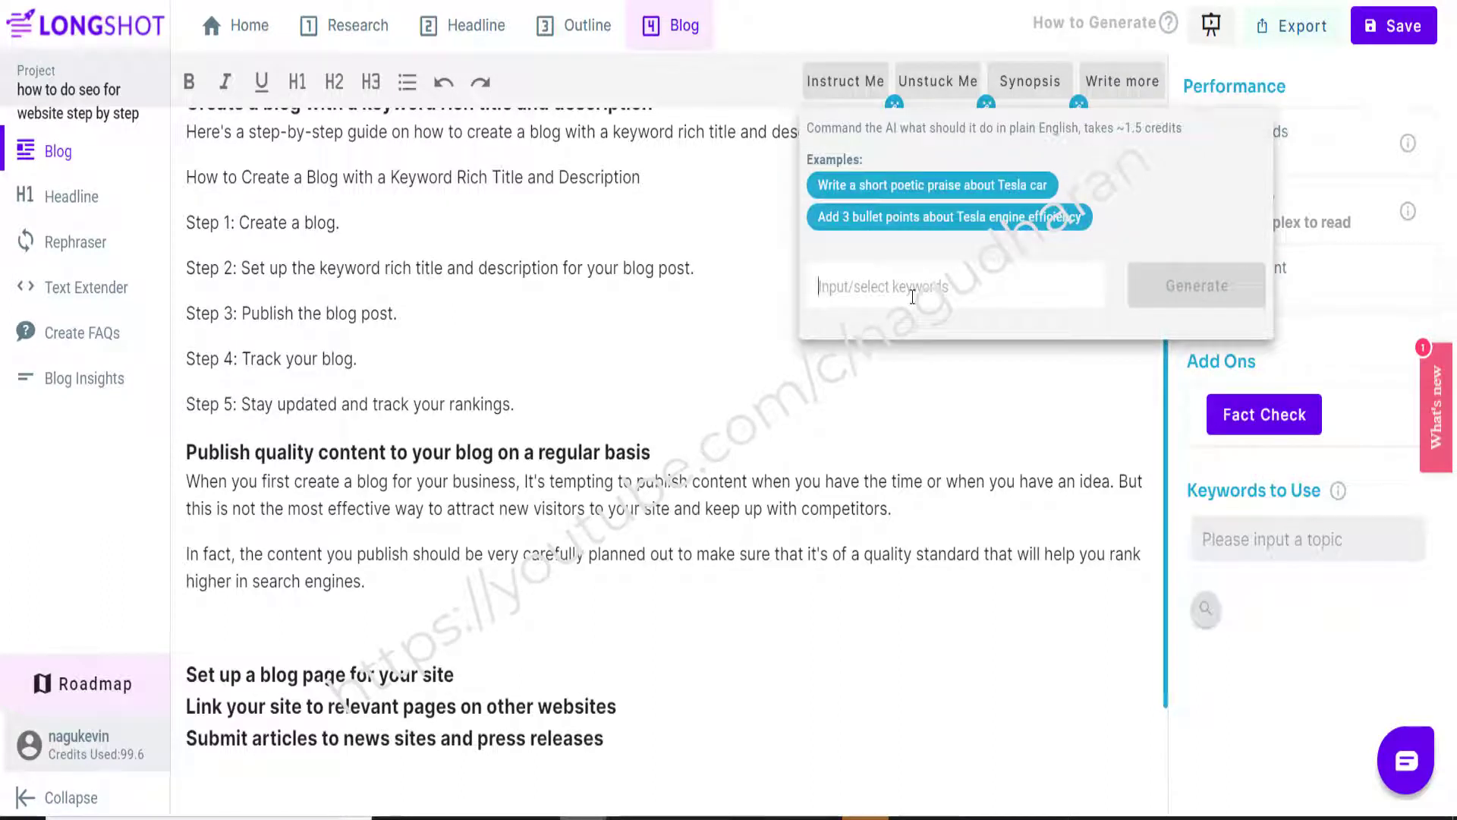
type("add")
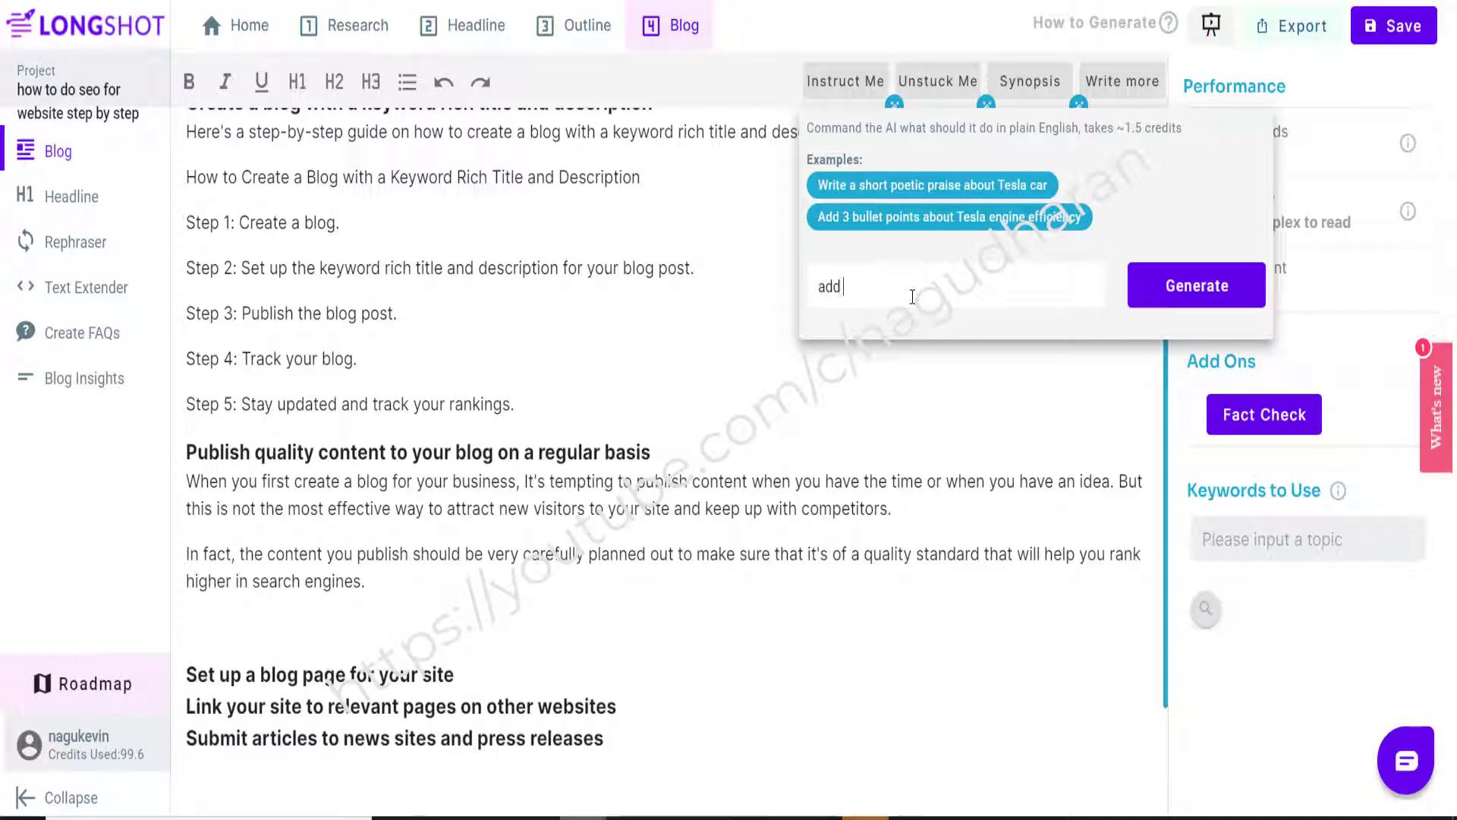
type(" 3 bullet p")
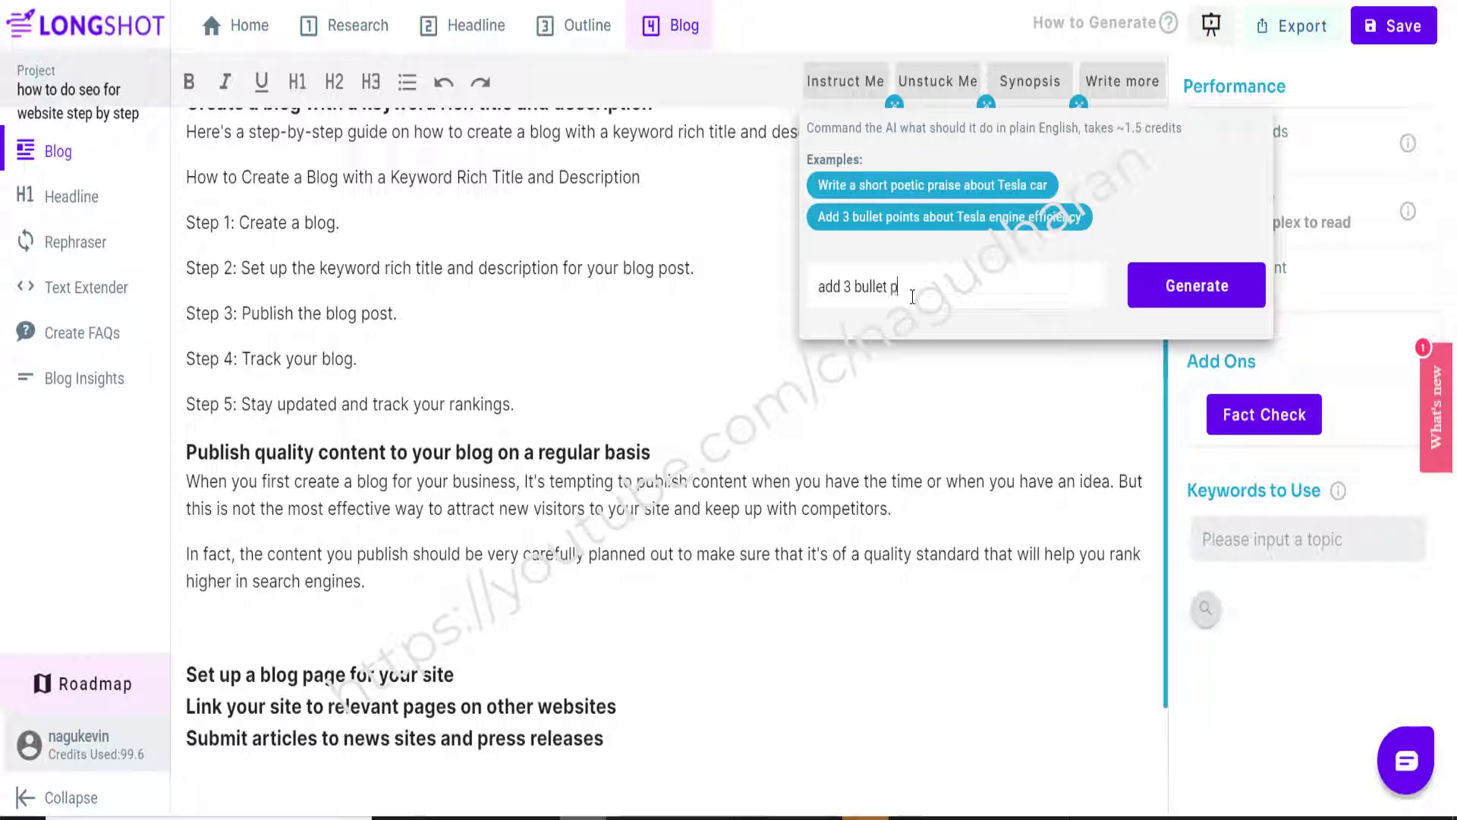
type("oints shou")
type("t ")
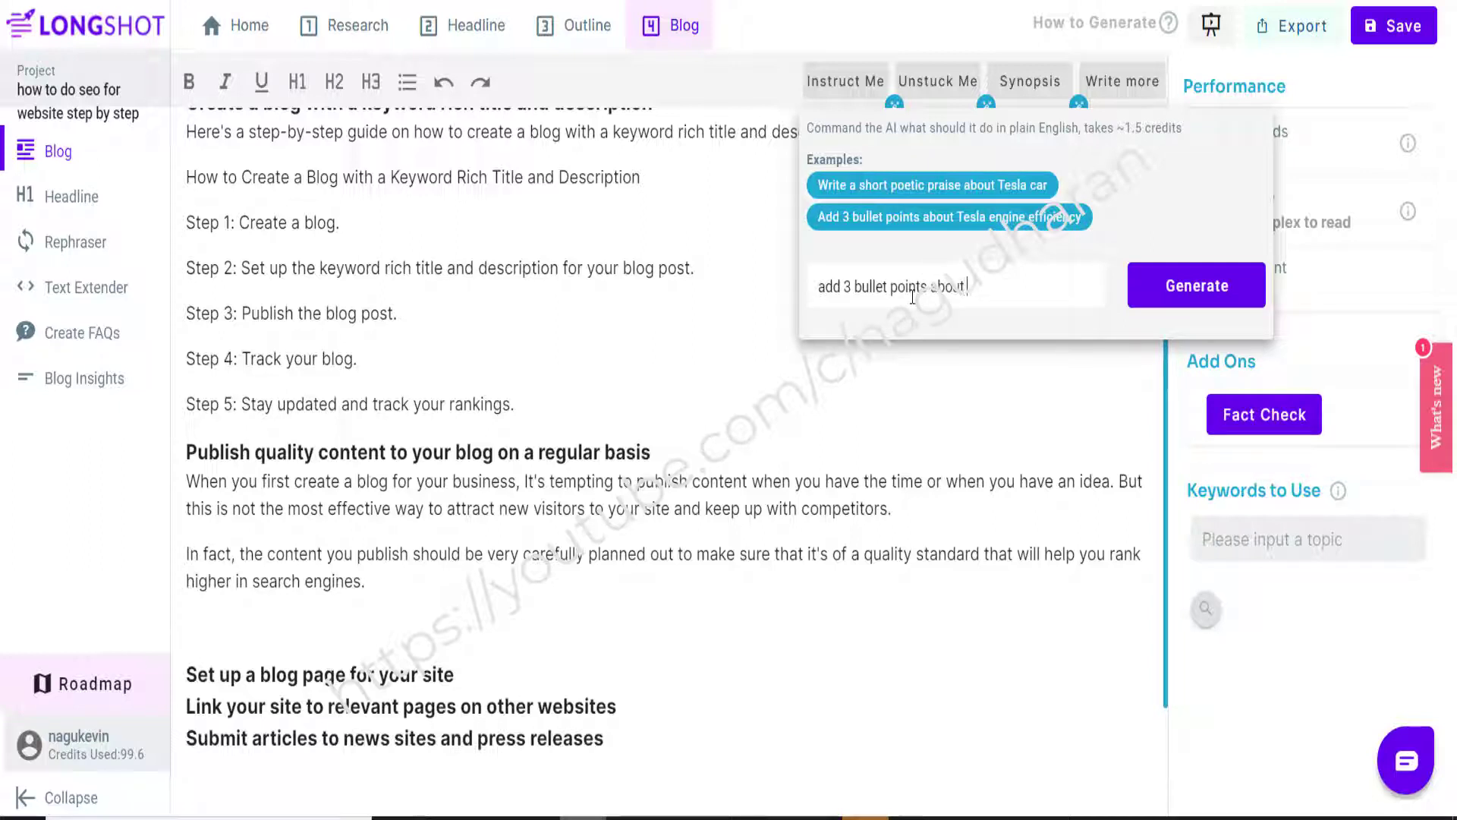
type("publish quality co")
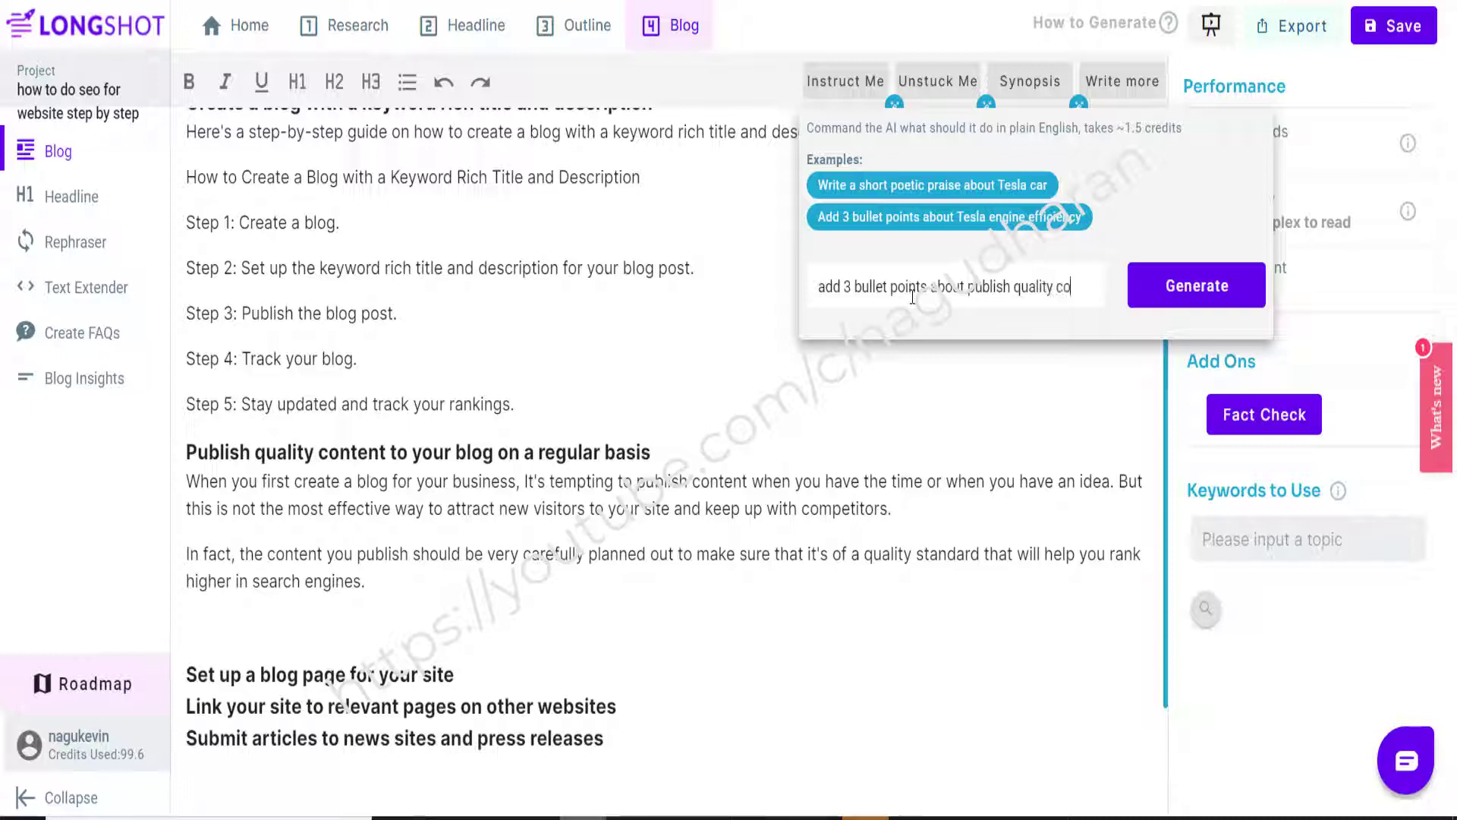
type("ntent")
type(" t")
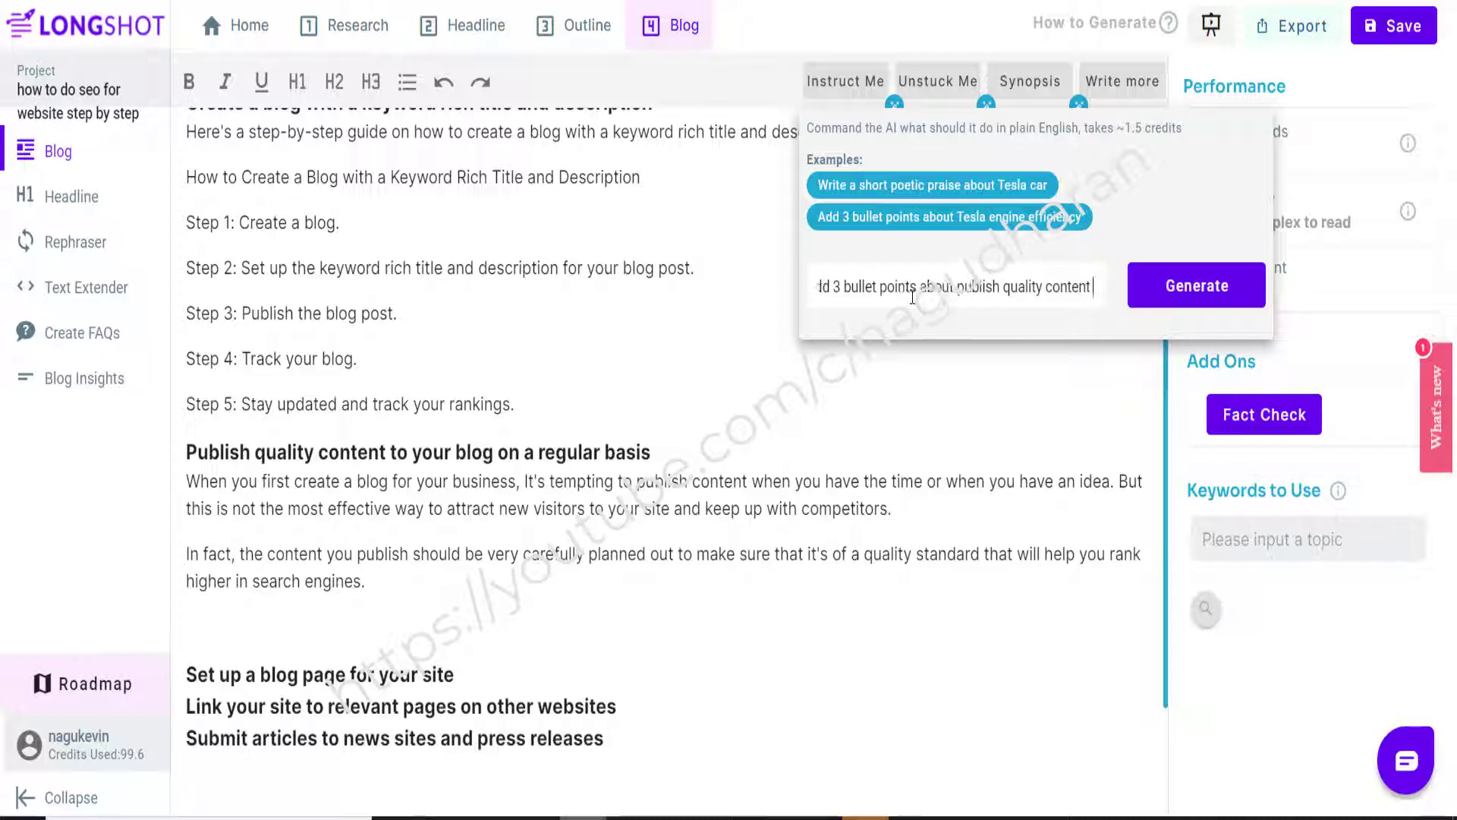
type("o your blog")
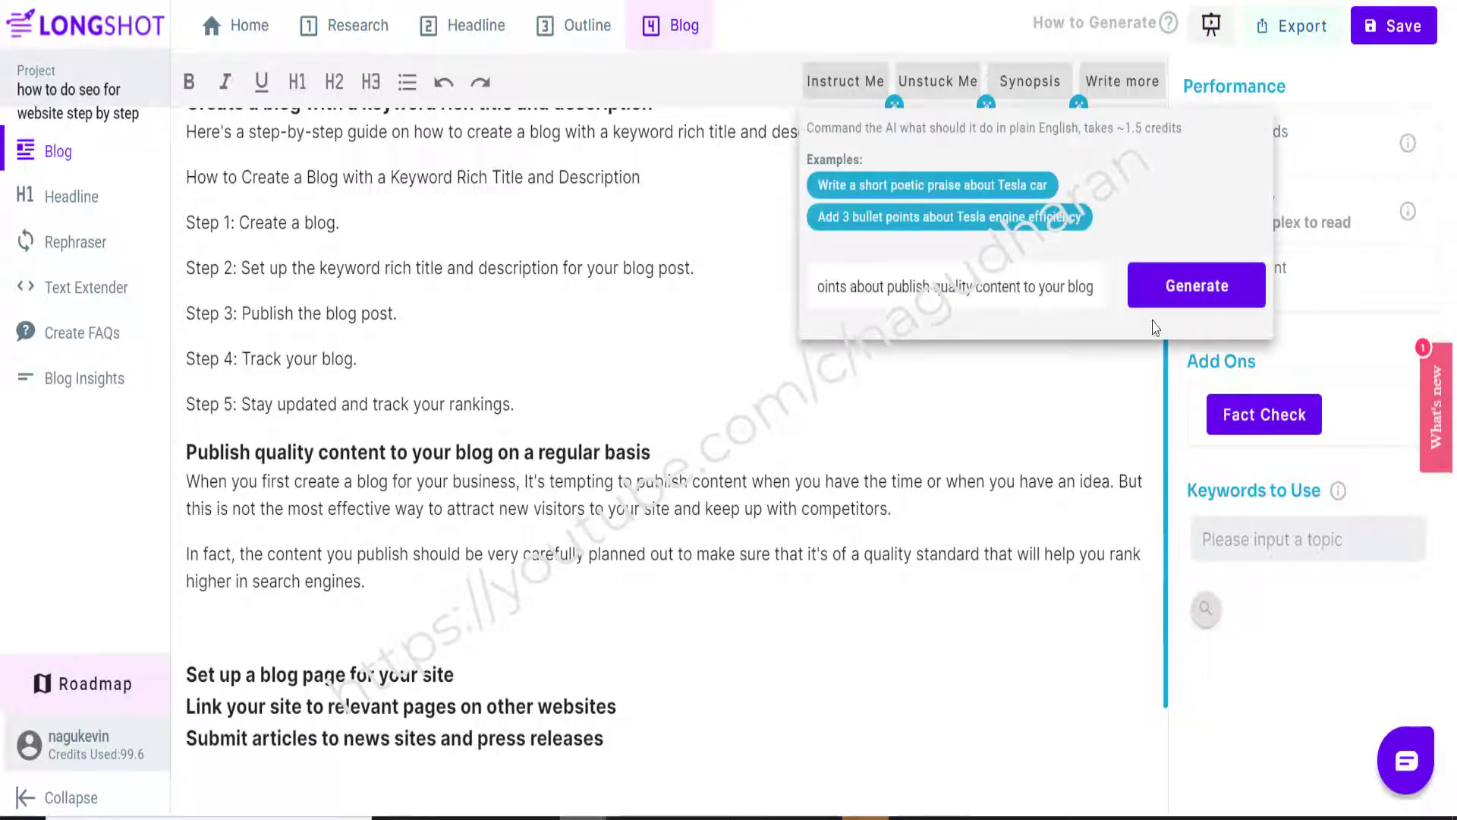
left_click(1161, 286)
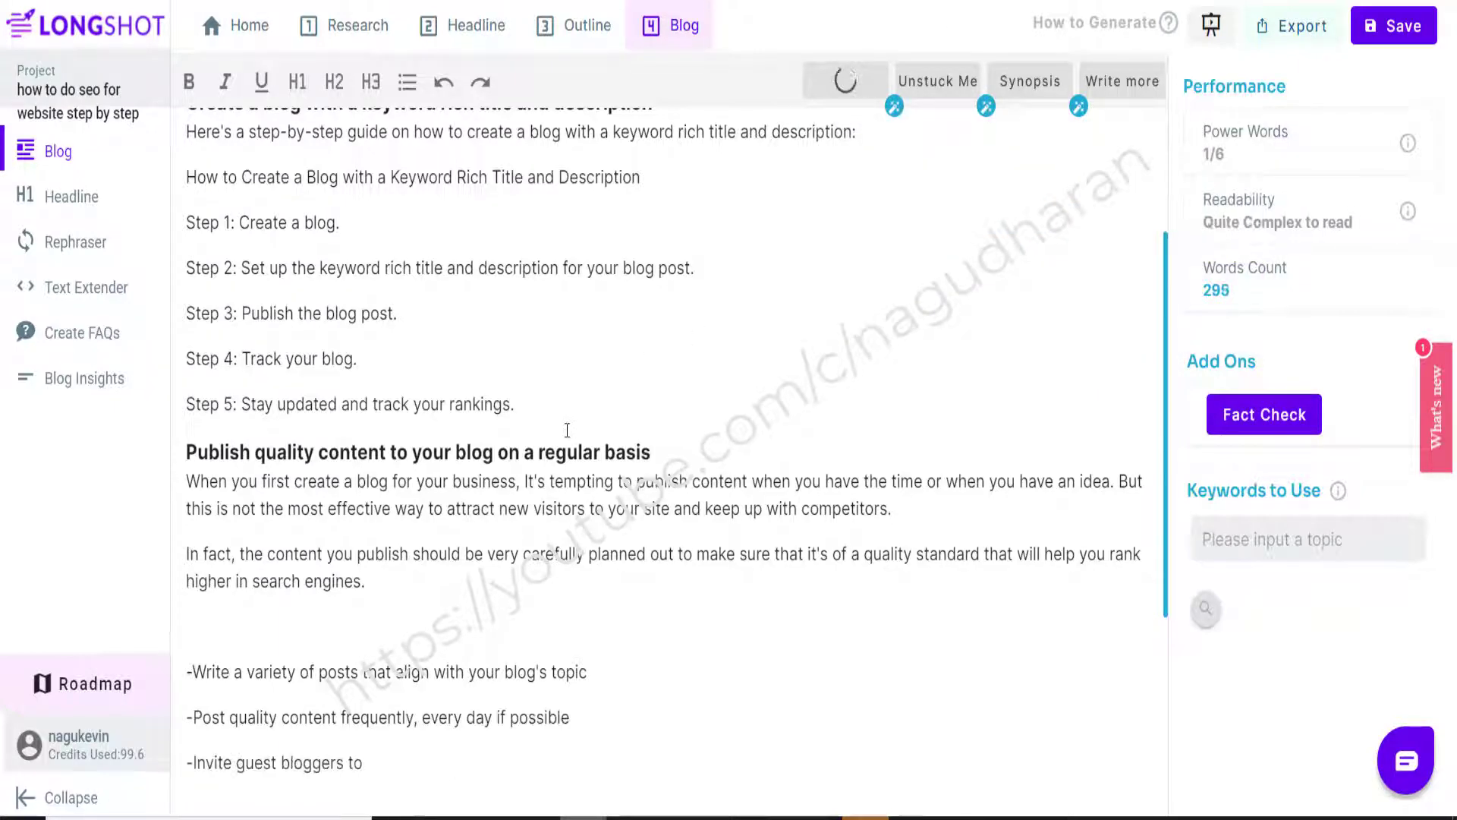
scroll(379, 524, "down", 3)
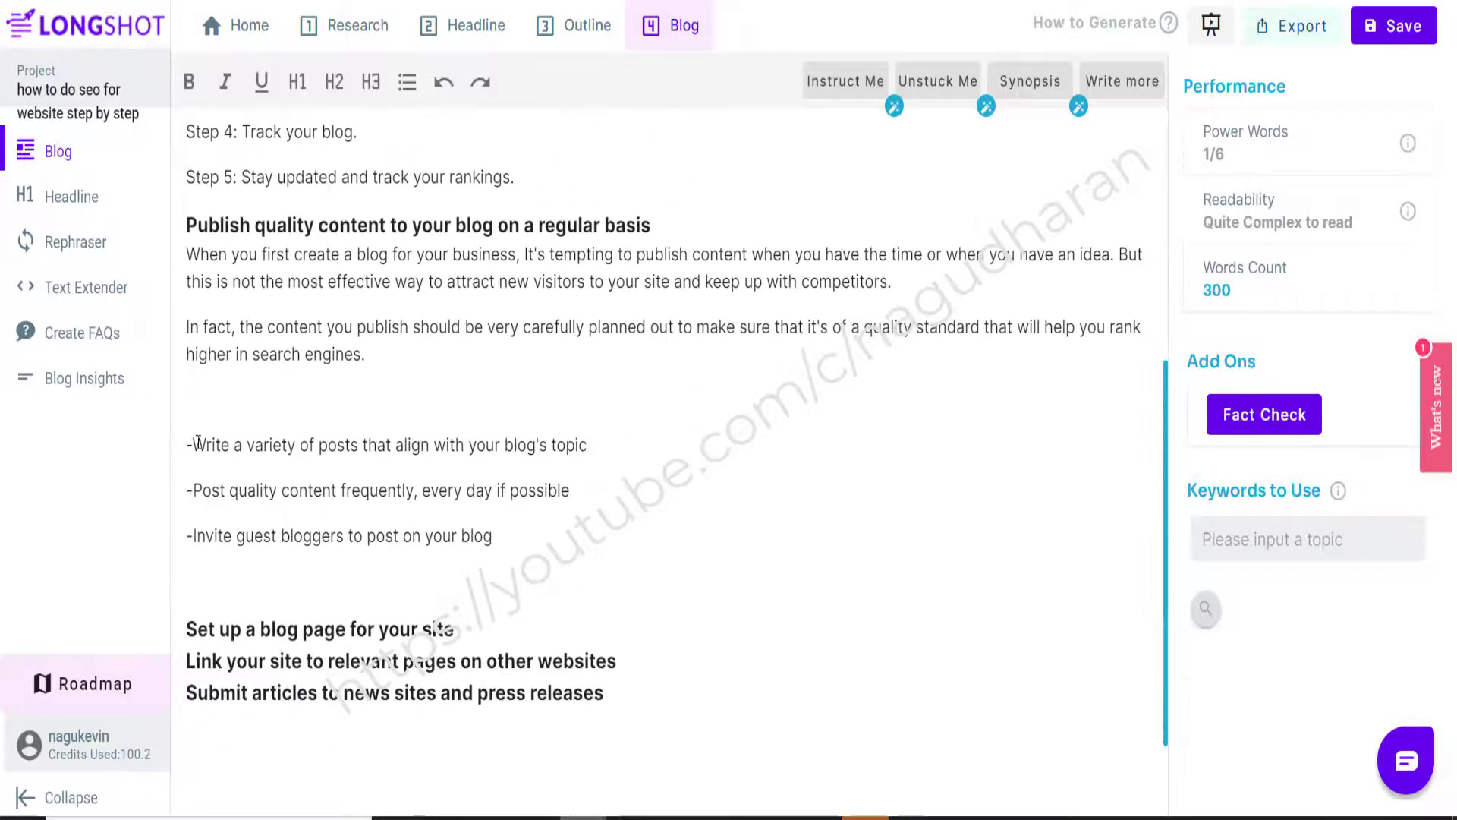
Expand the bullet "Write a variety of posts that align with your blog's topic" and delete the stray "3." line after it
left_click_drag(195, 440, 586, 444)
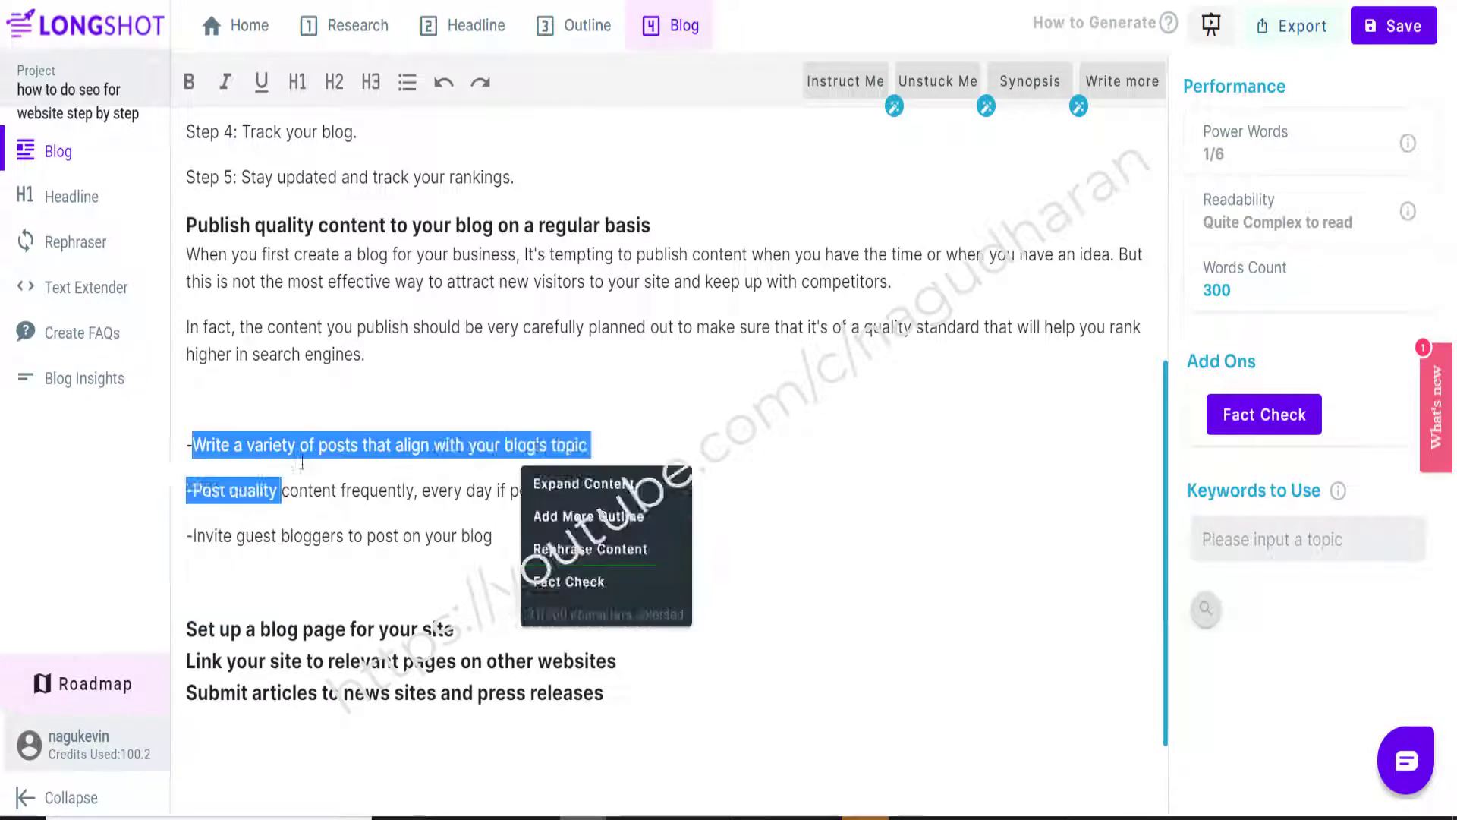
left_click(209, 461)
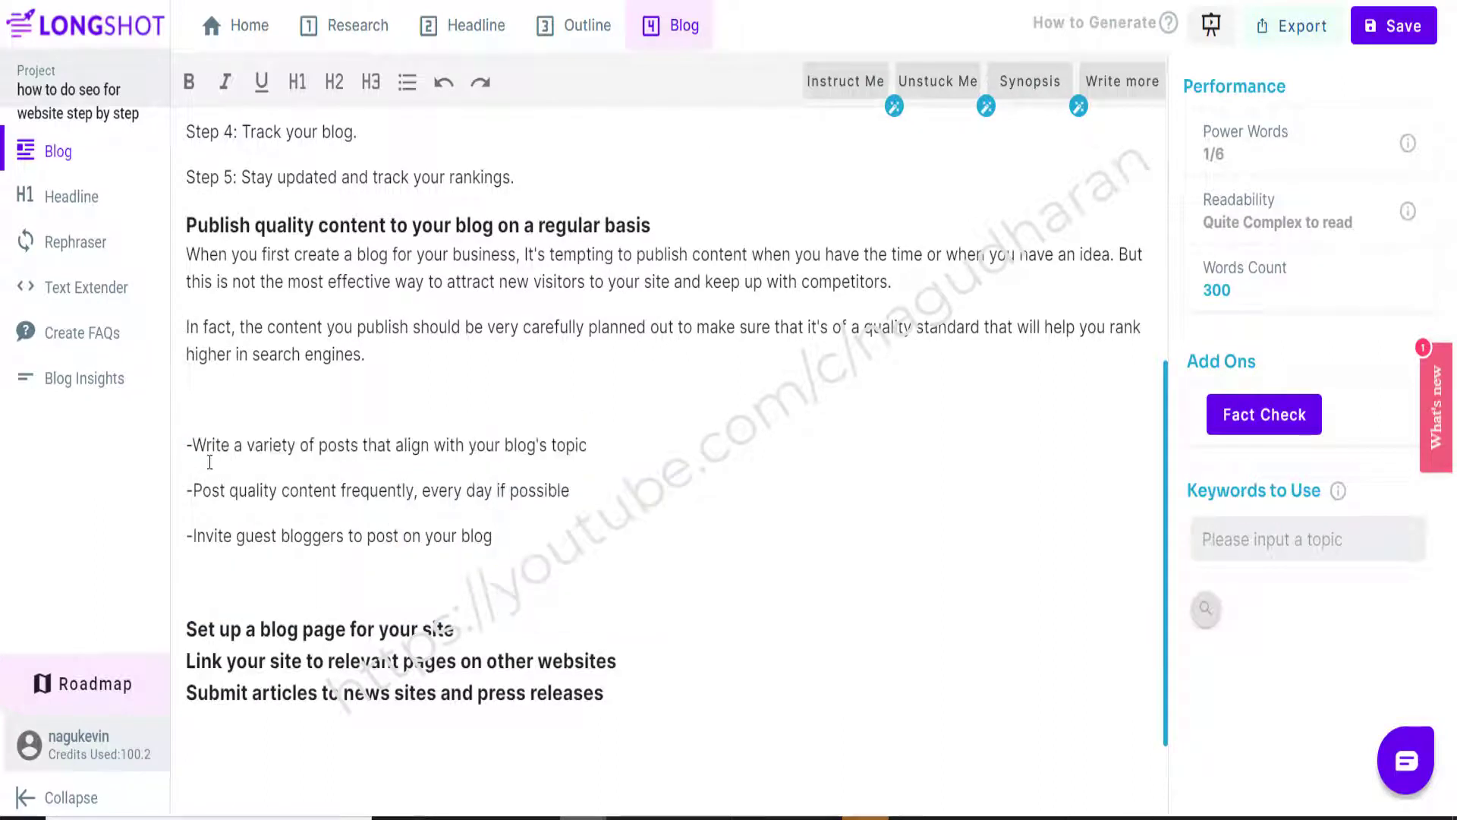
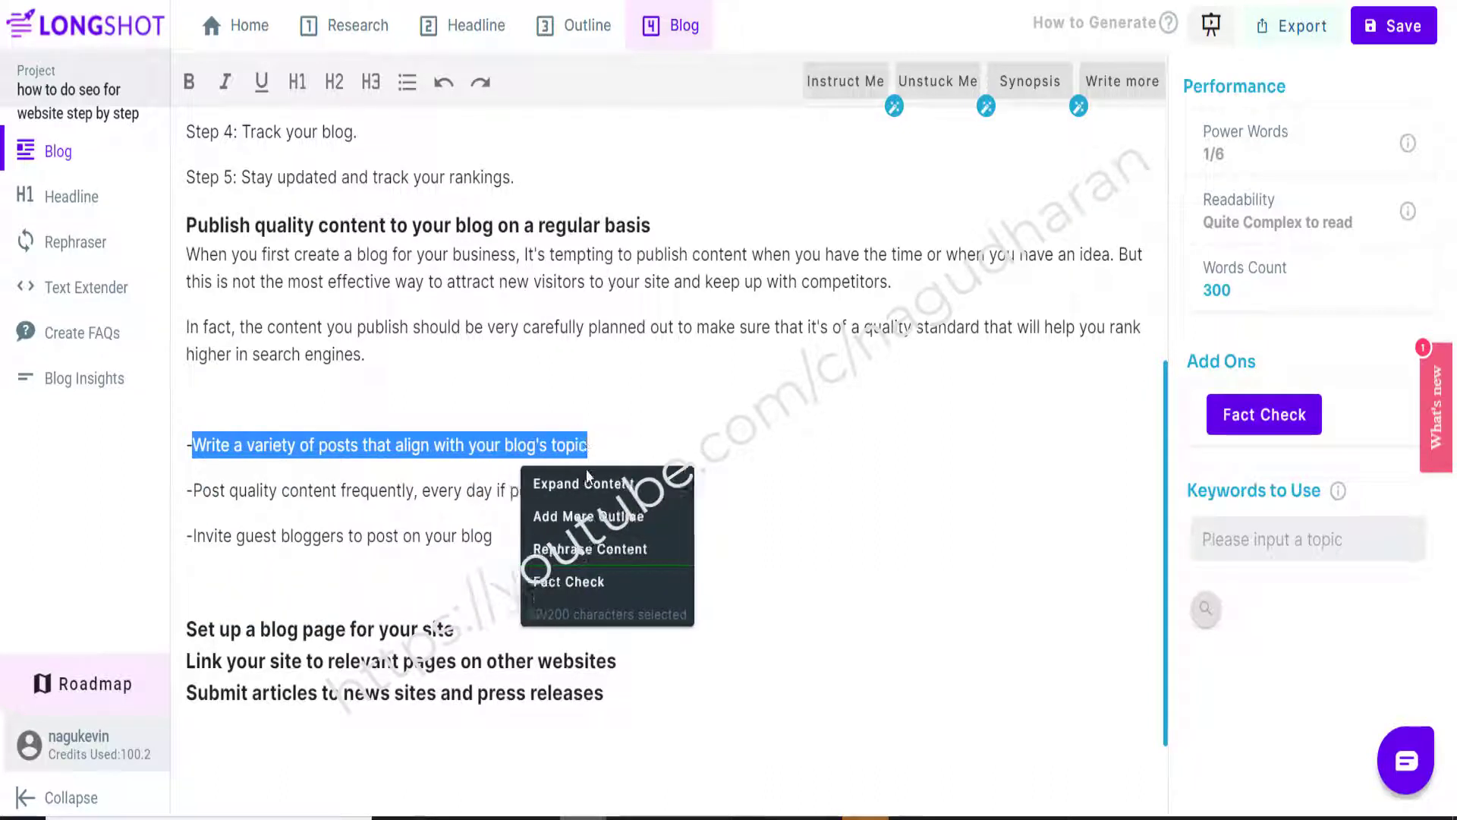
left_click(591, 485)
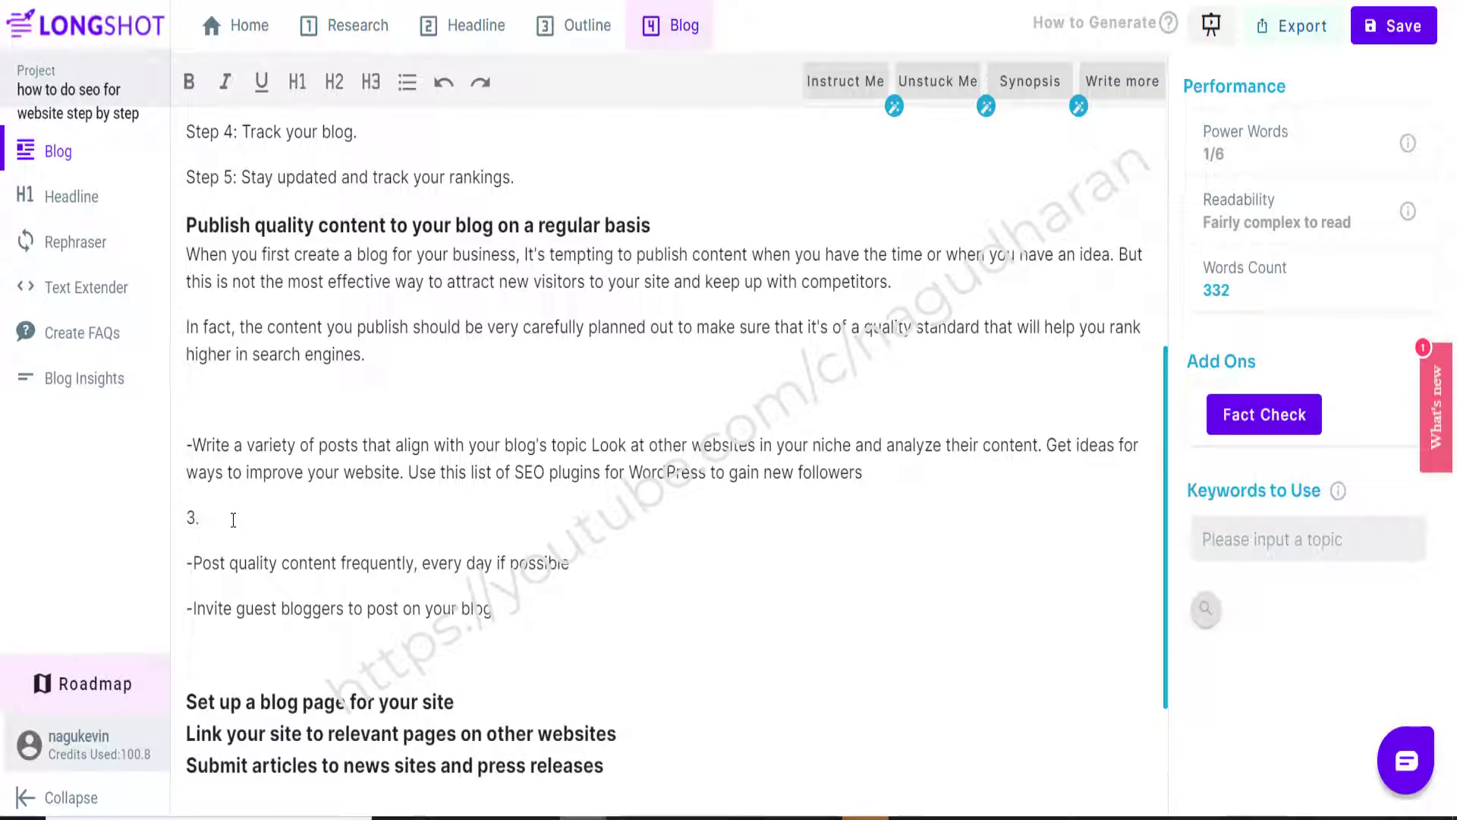
key("BackSpace")
key("BackSpace")
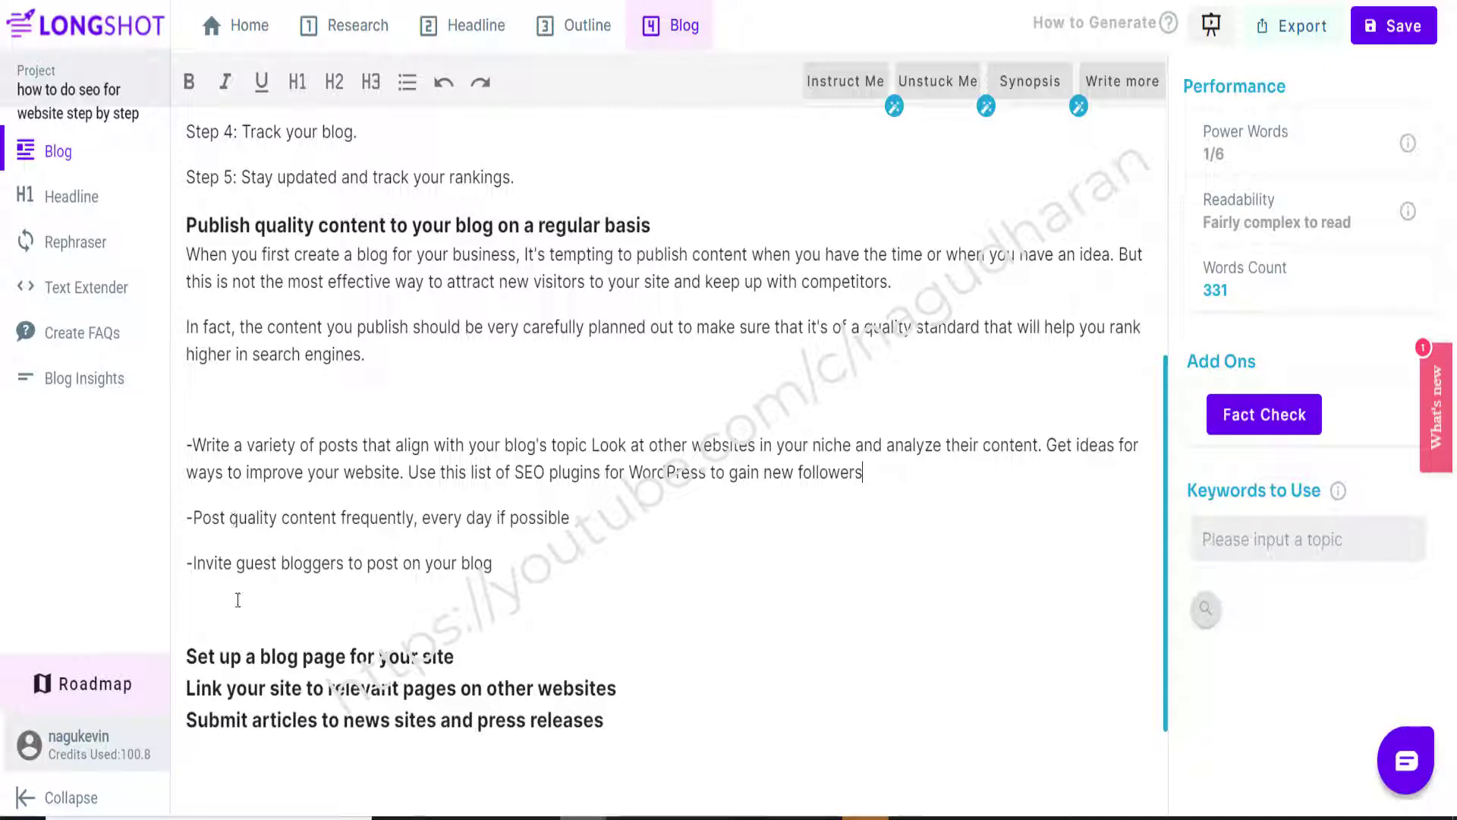
Generate a synopsis for the post and fact-check its last sentence, starting at "There are many different ways"
left_click(462, 601)
left_click(1029, 86)
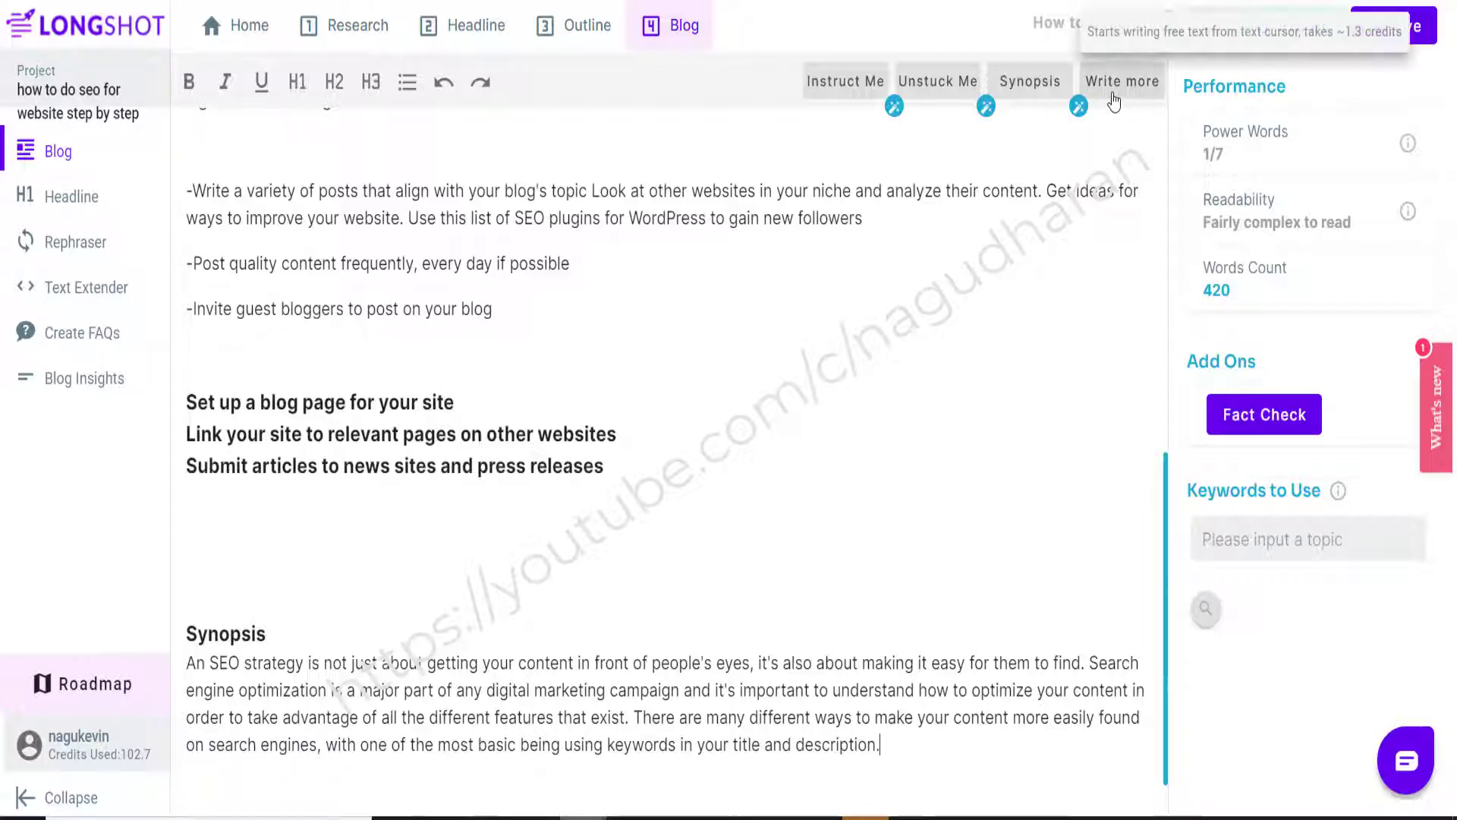
left_click_drag(881, 746, 634, 710)
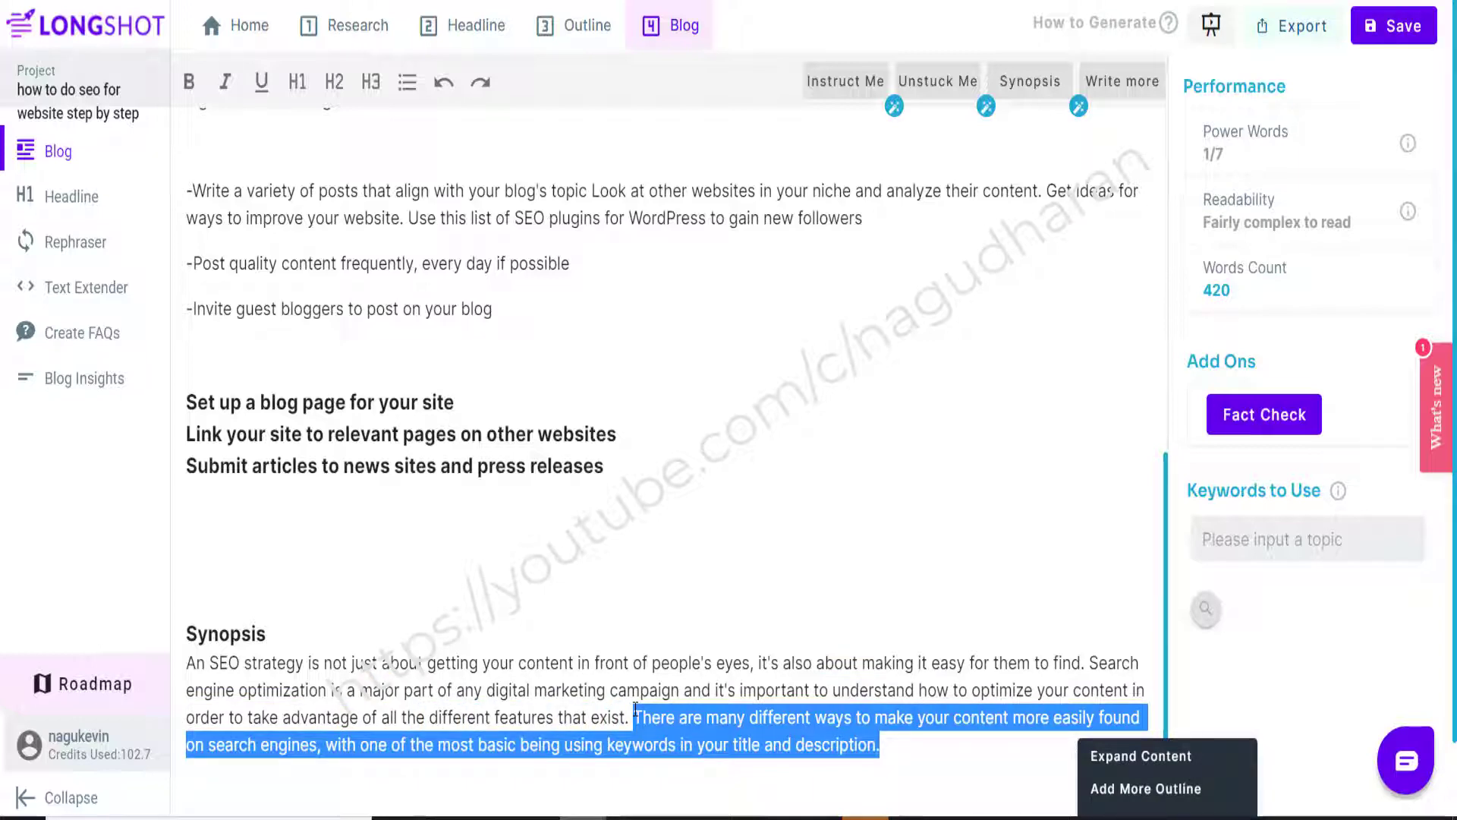
scroll(1093, 793, "down", 1)
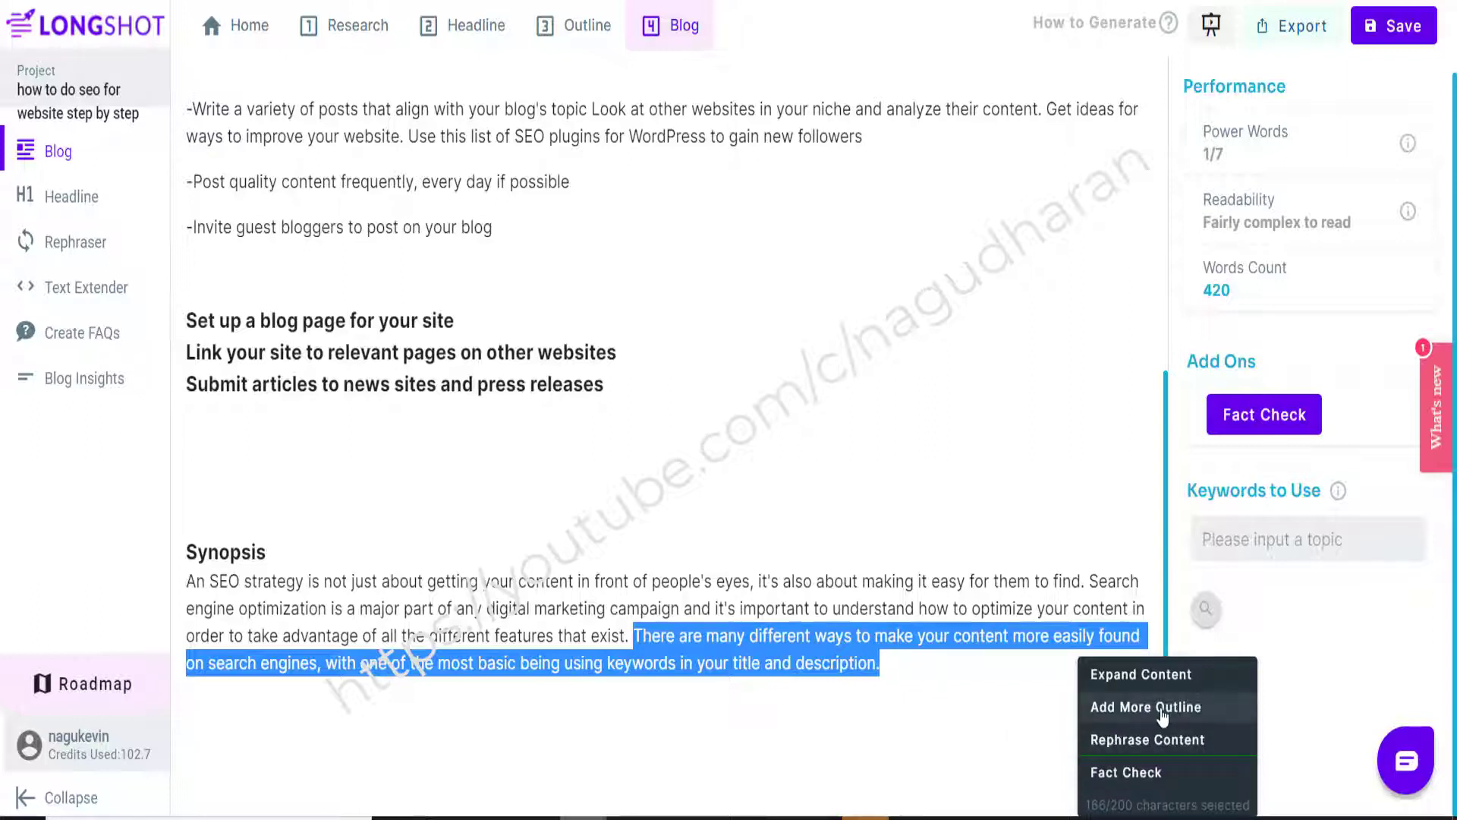
left_click(1126, 774)
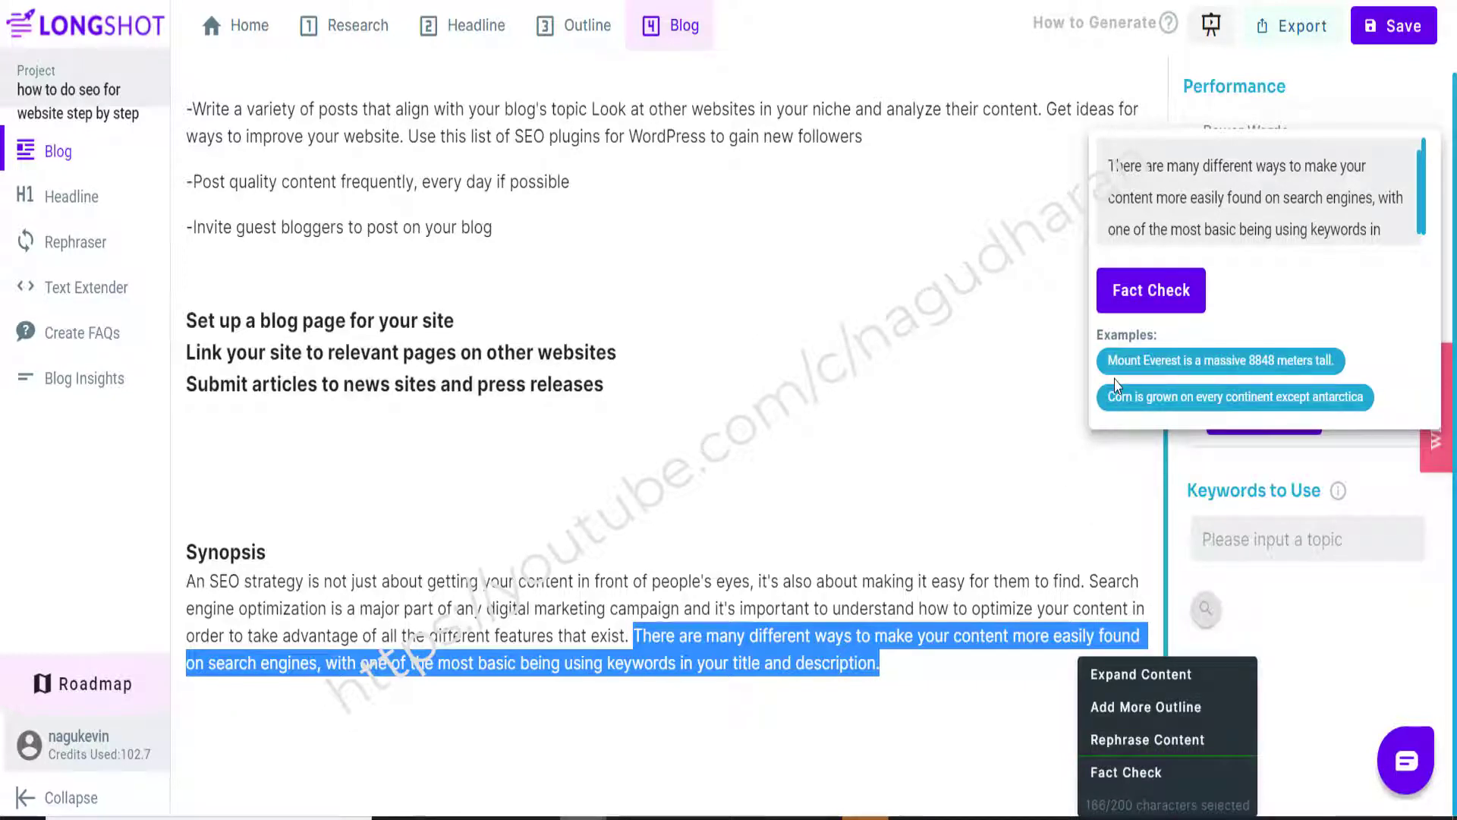
left_click(1158, 296)
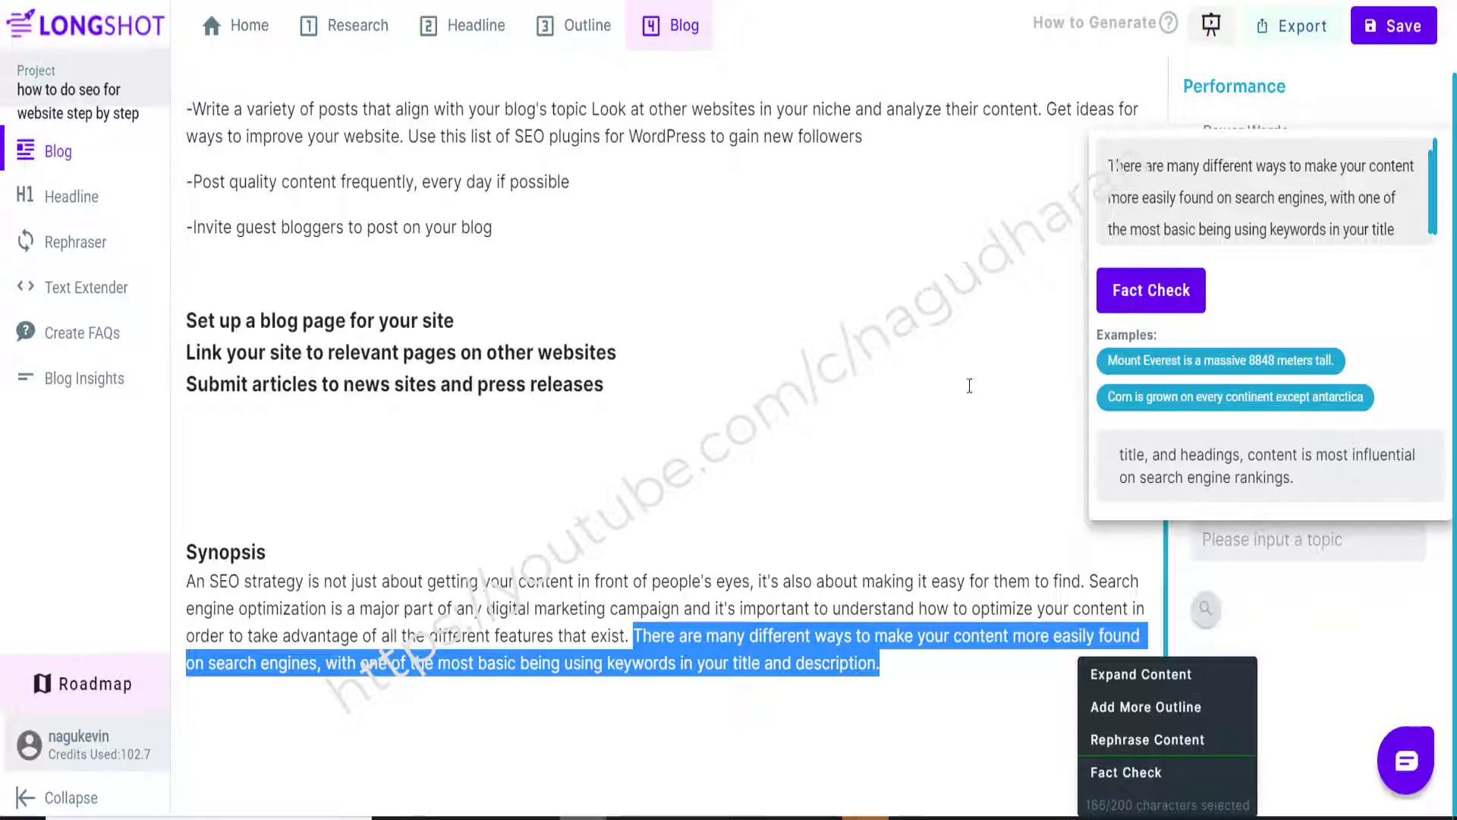
left_click(527, 578)
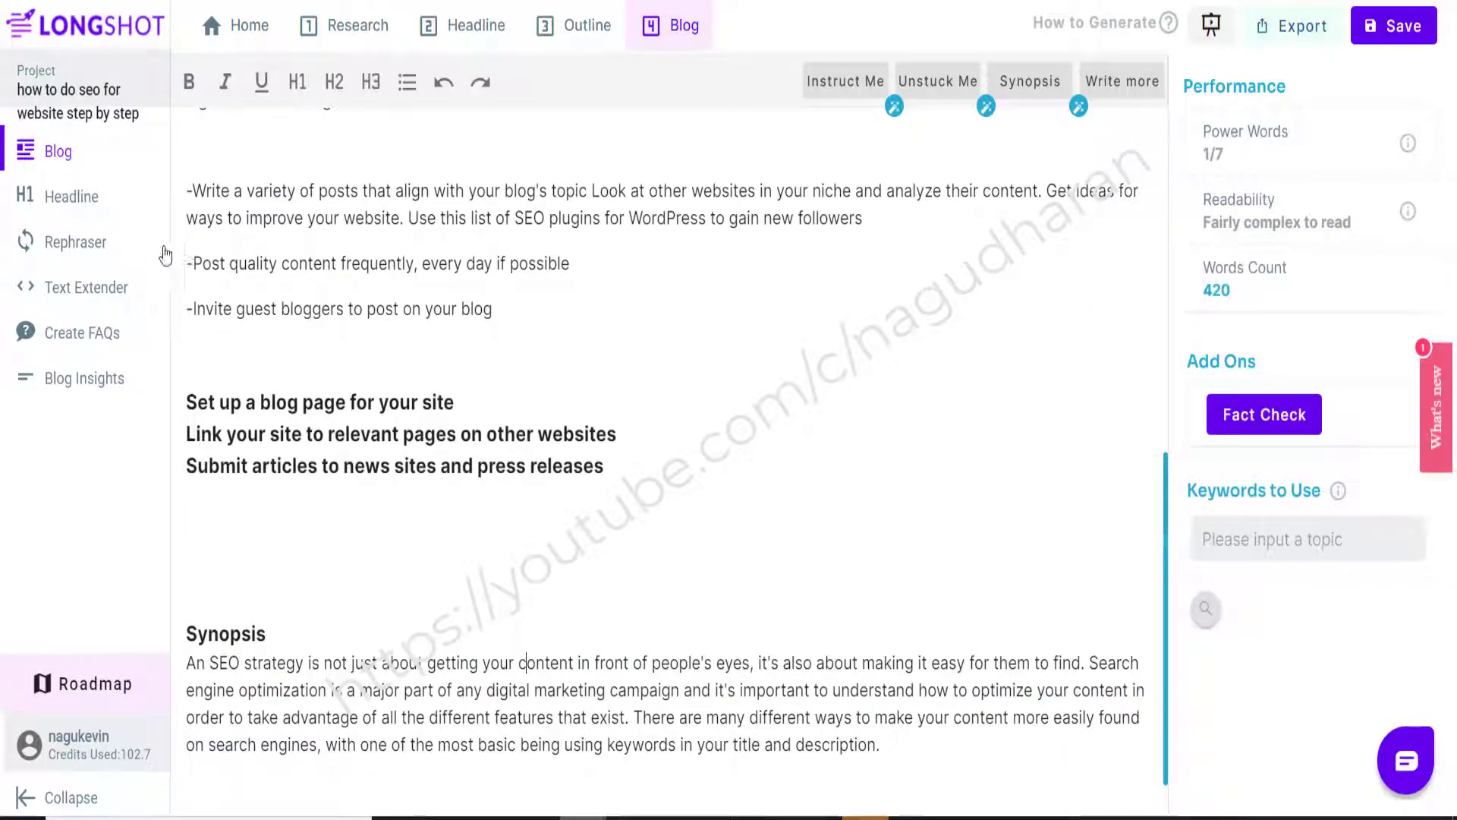
Open the Headline generator and set the topic name to "how to do seo for website step by step"
left_click(63, 203)
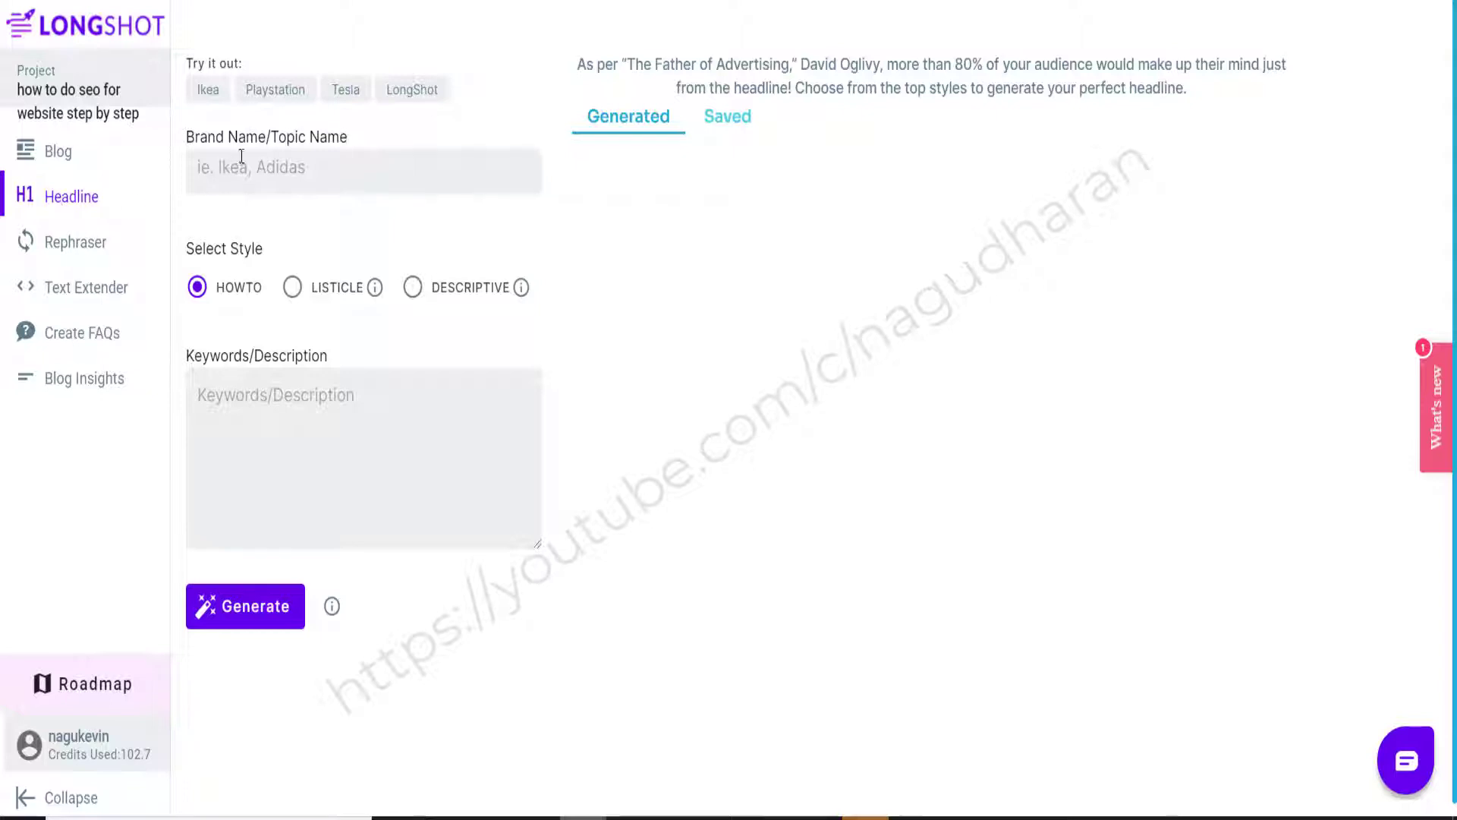
left_click(266, 171)
type("Set up a blog page for your site")
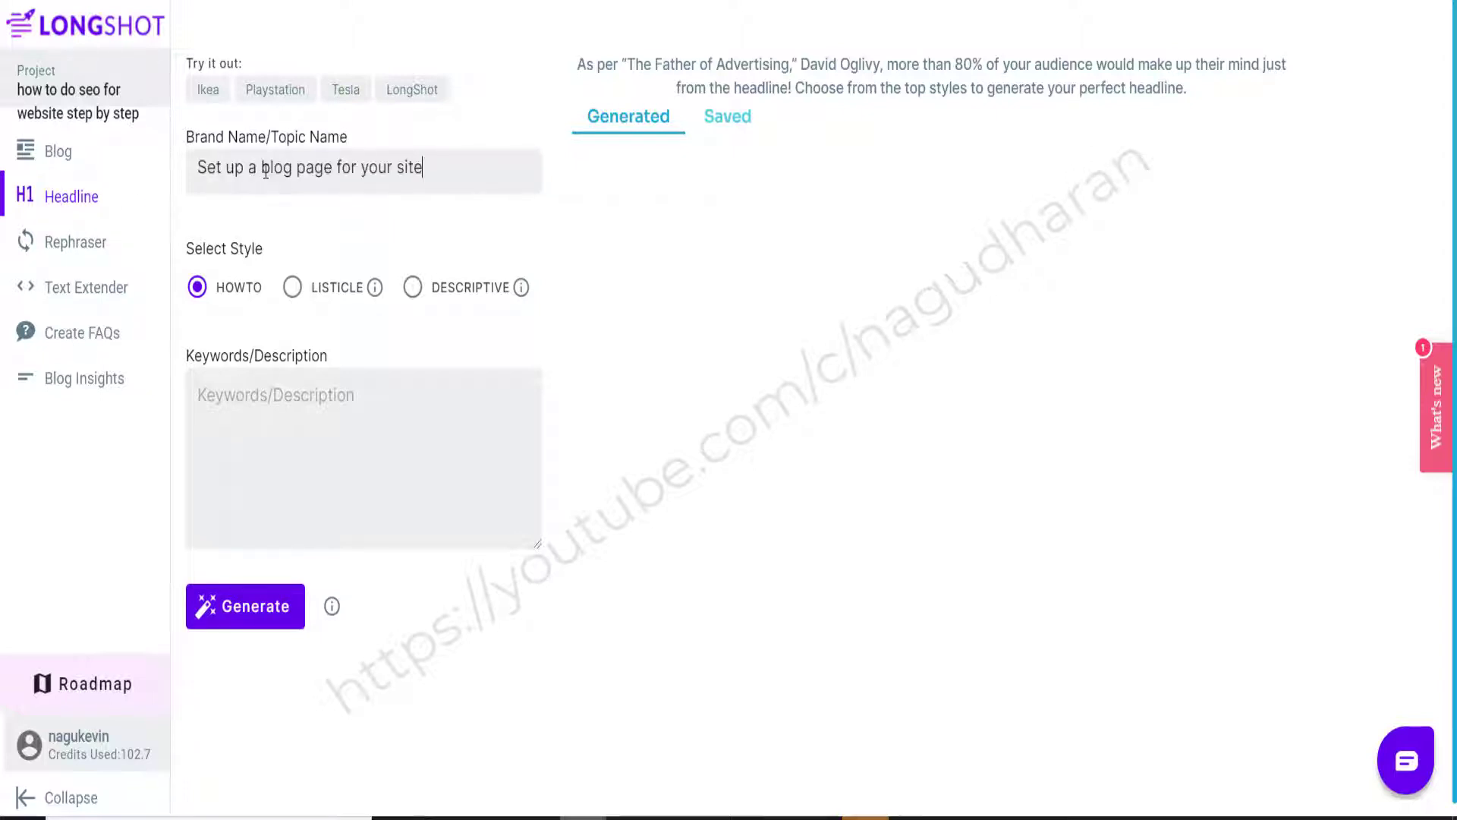
left_click_drag(430, 169, 160, 189)
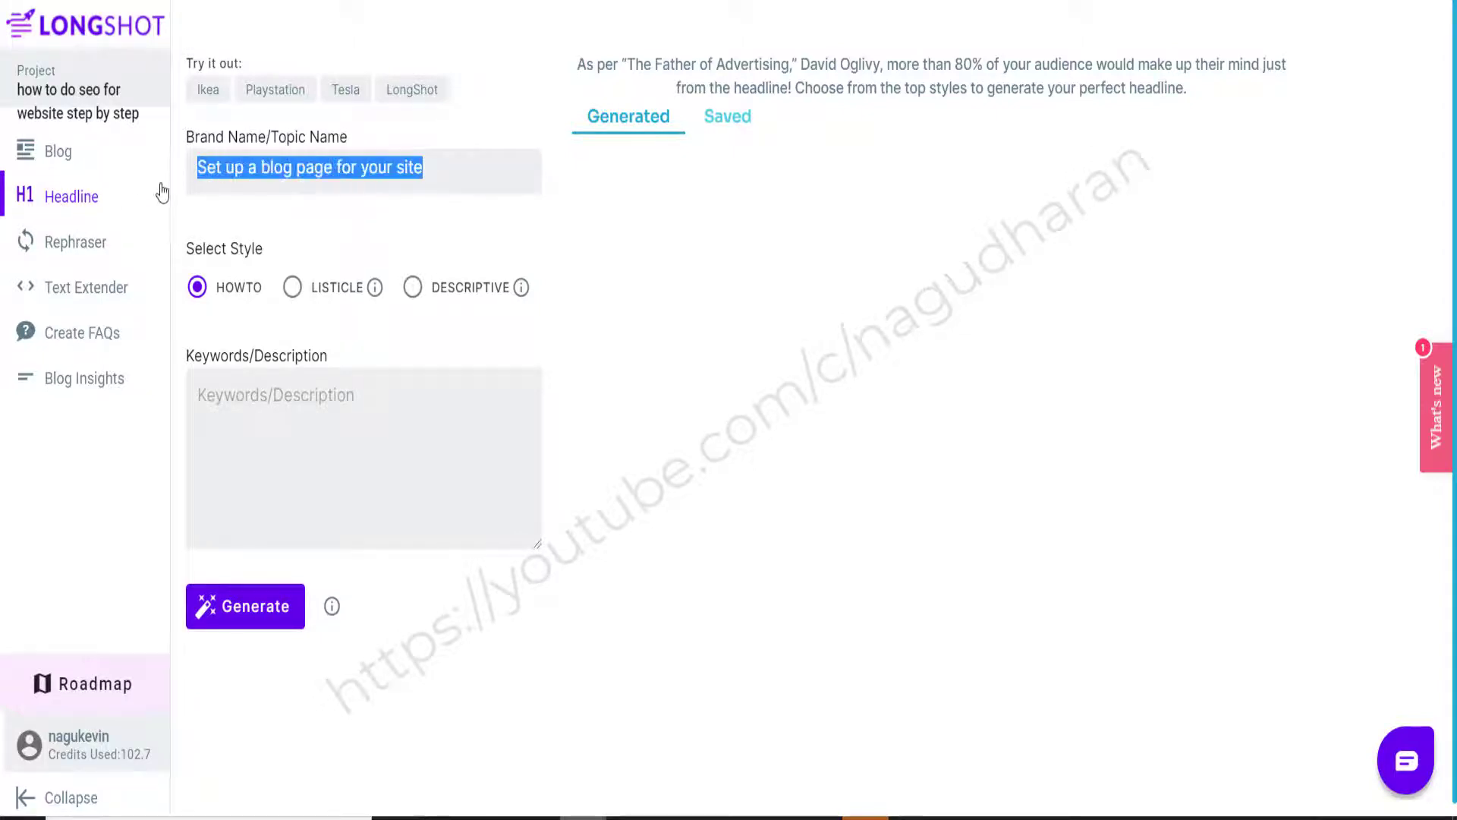
type("h")
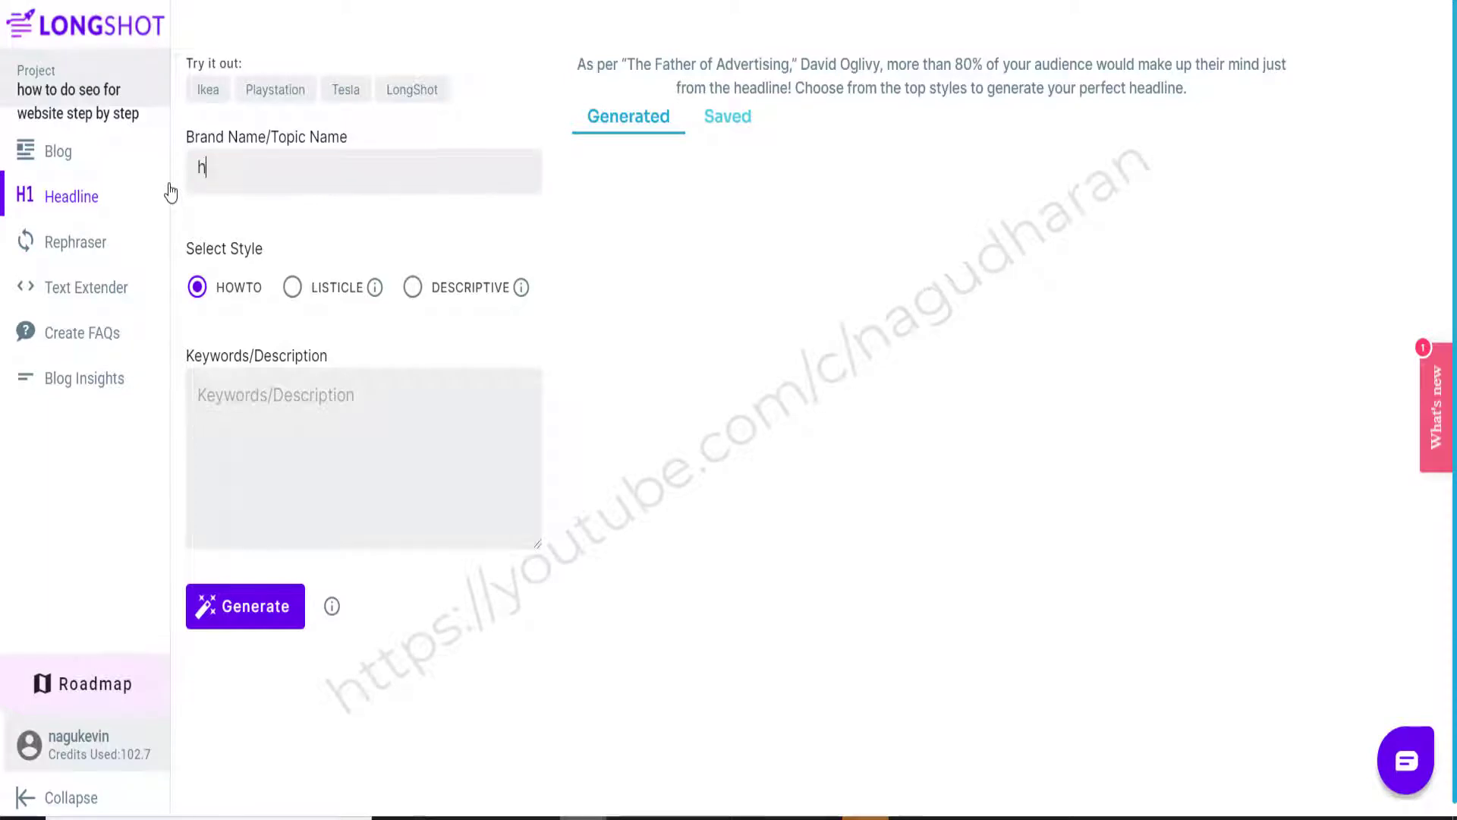
type("ow to do seo")
type(" for w")
type("ebsite")
type(" step by s")
type("te[p")
key("BackSpace")
key("BackSpace")
type("p")
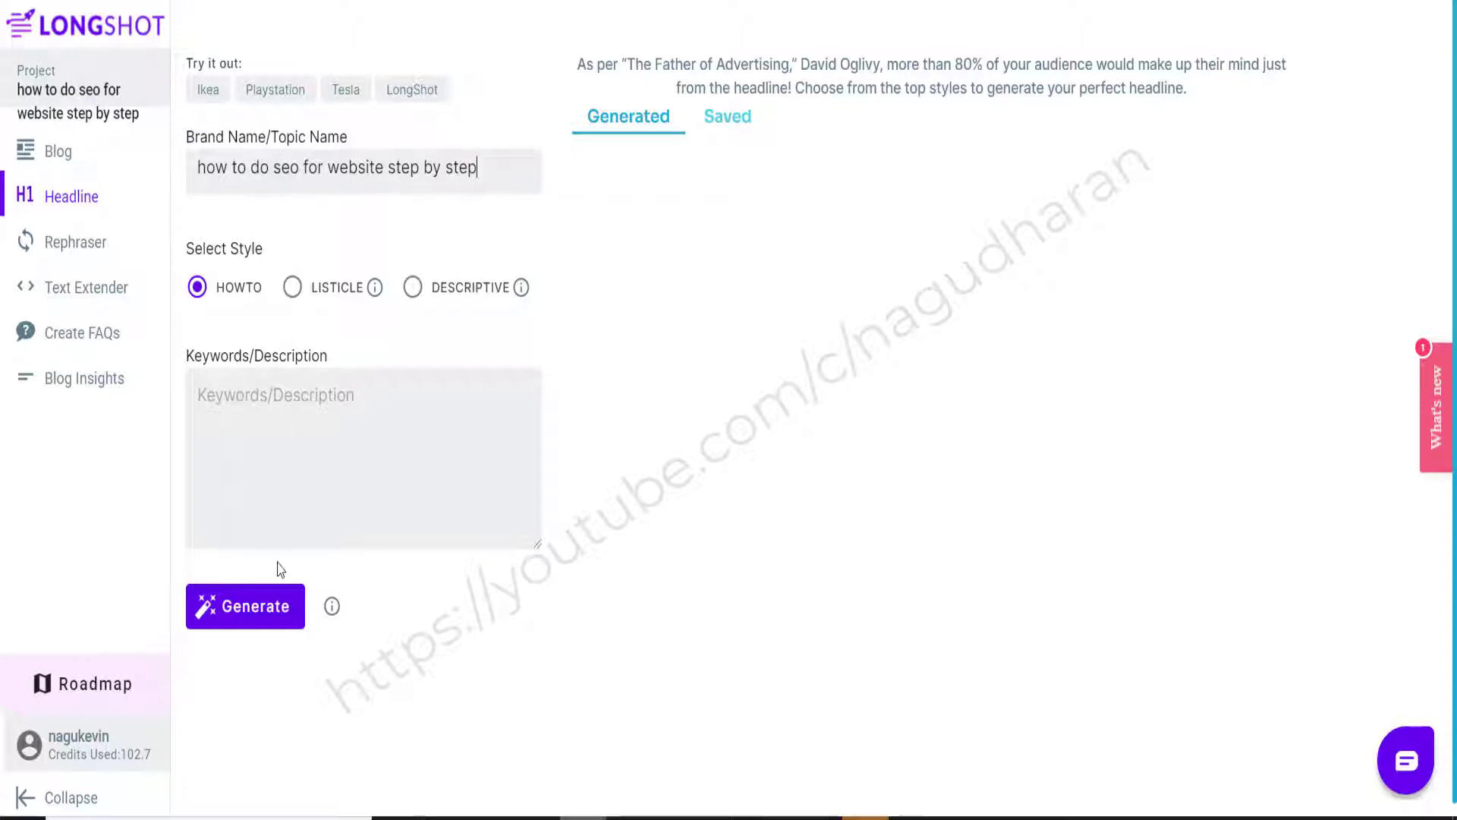
Copy the topic name into the keywords description and generate headlines in the HOWTO style
left_click(262, 611)
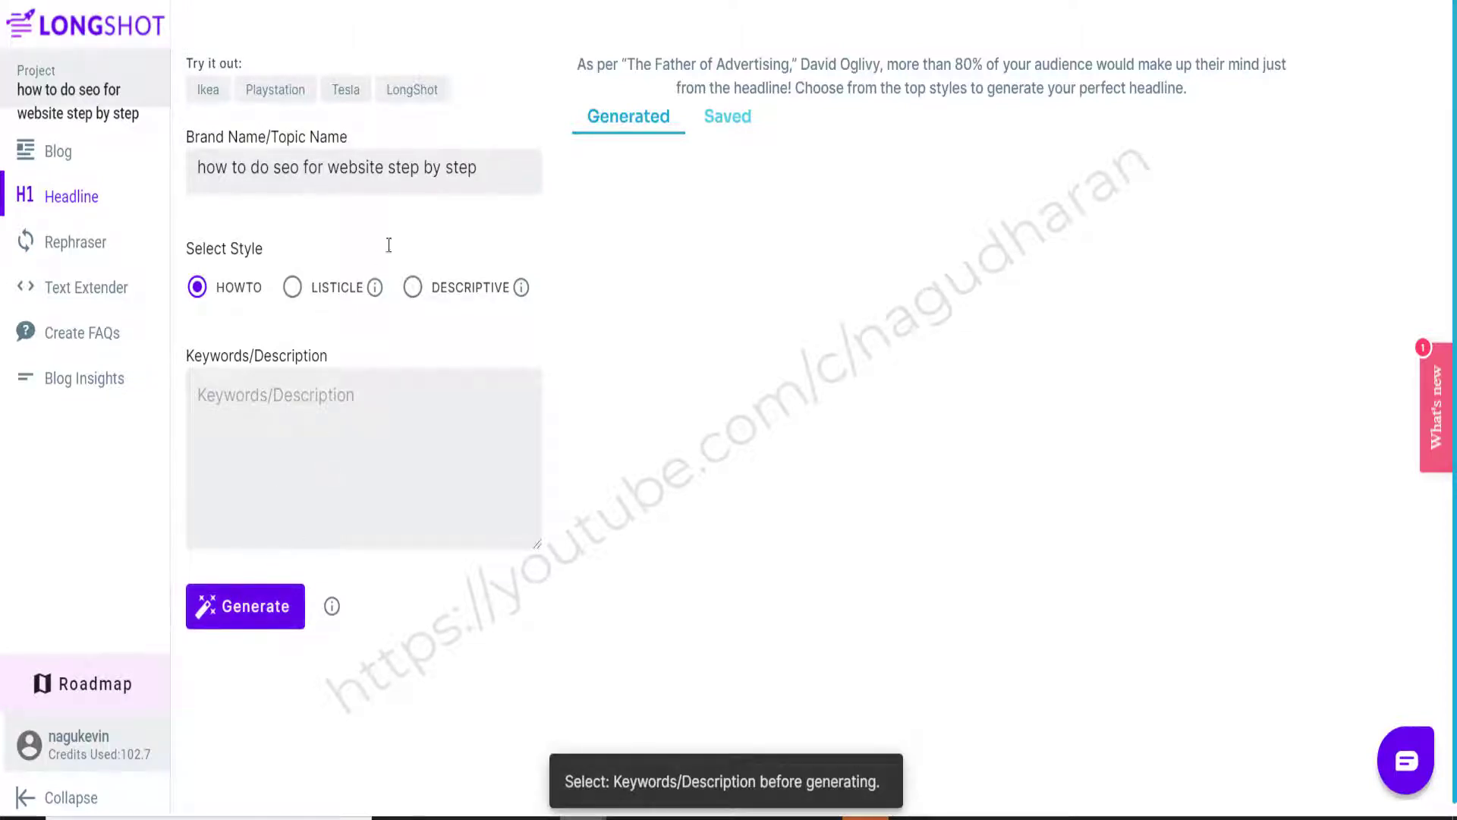
left_click_drag(490, 168, 179, 167)
key("ctrl+c")
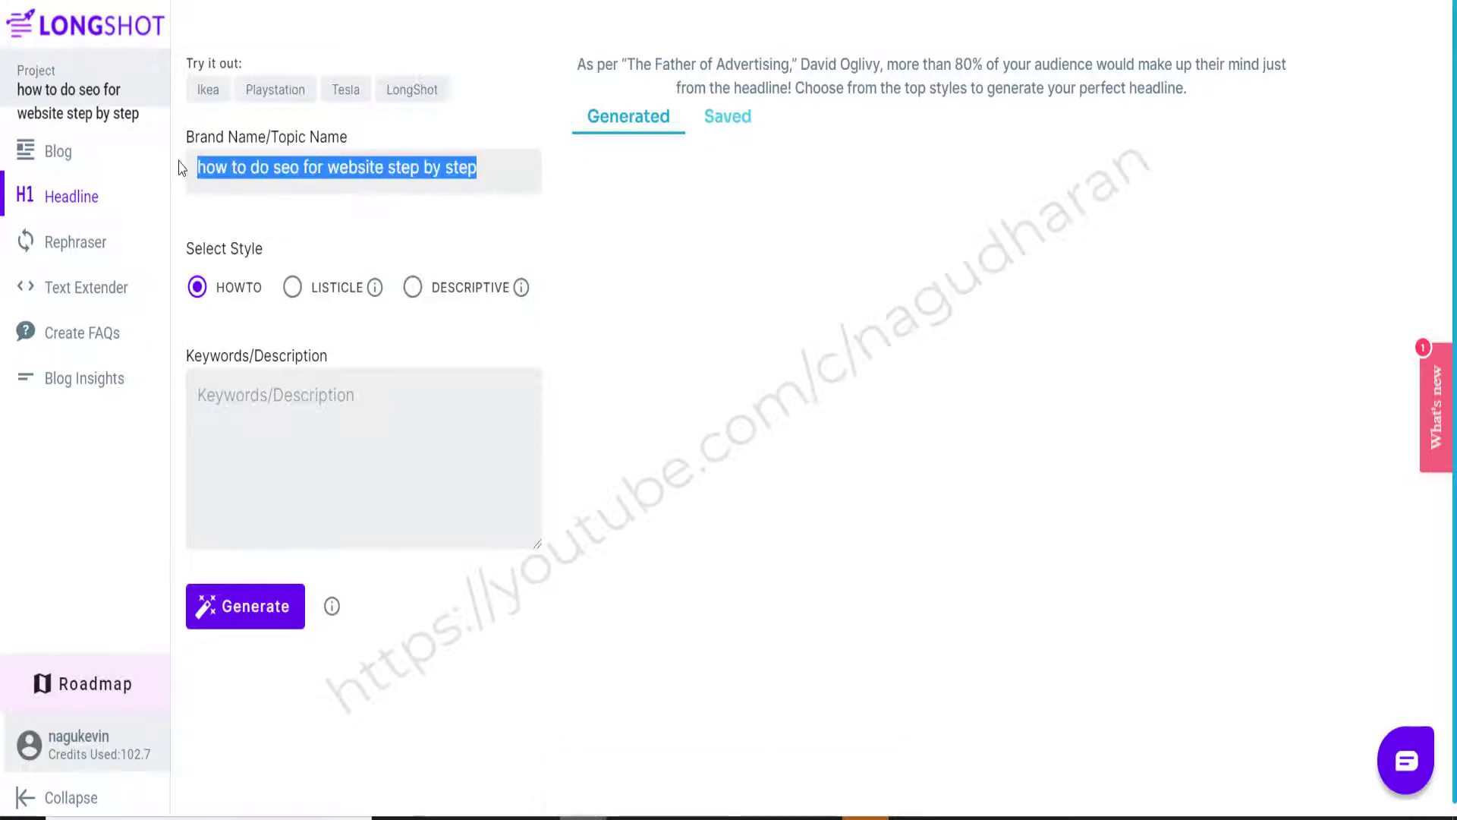
left_click(250, 417)
key("ctrl+v")
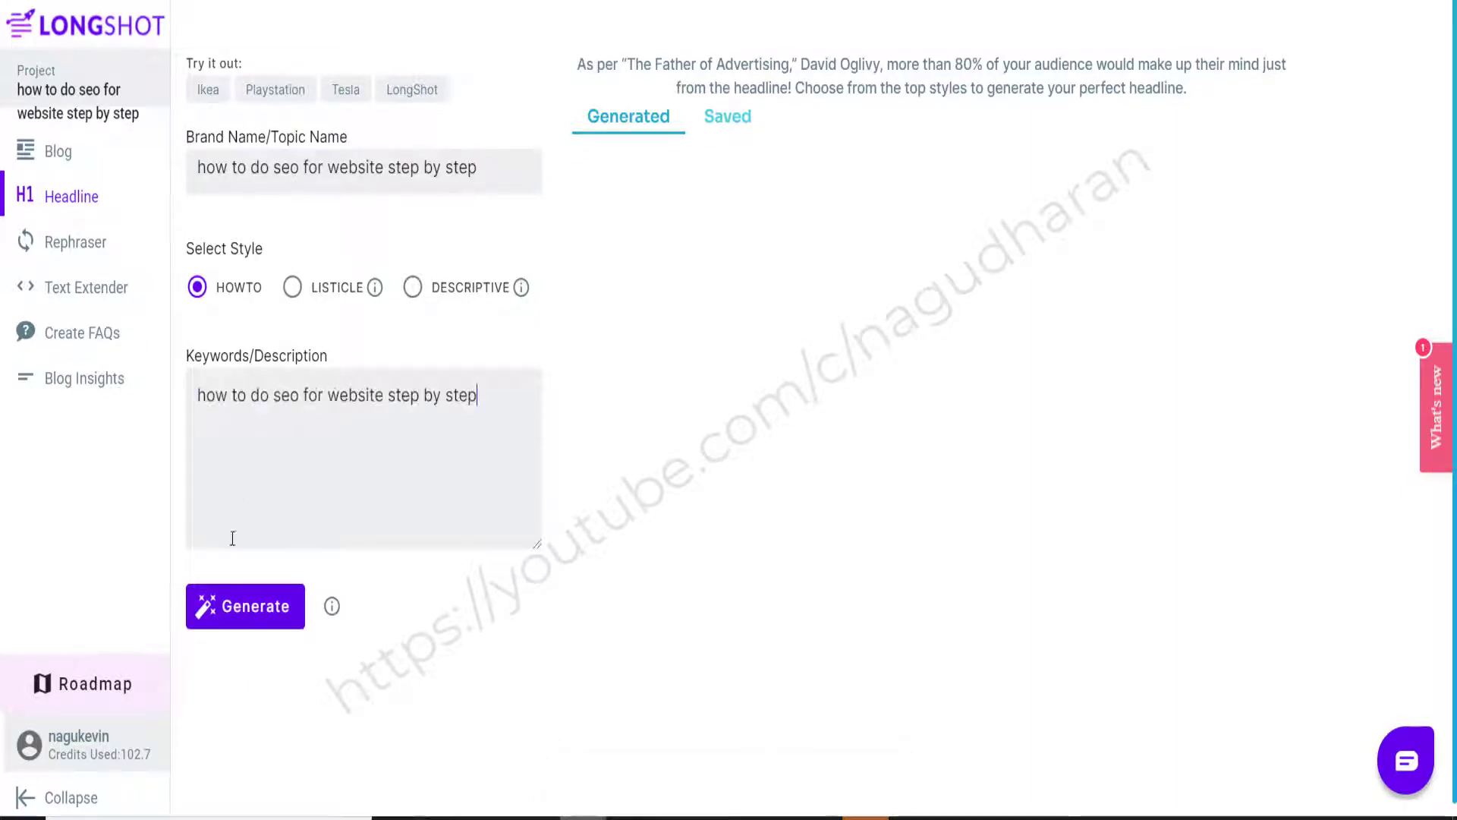
left_click(224, 620)
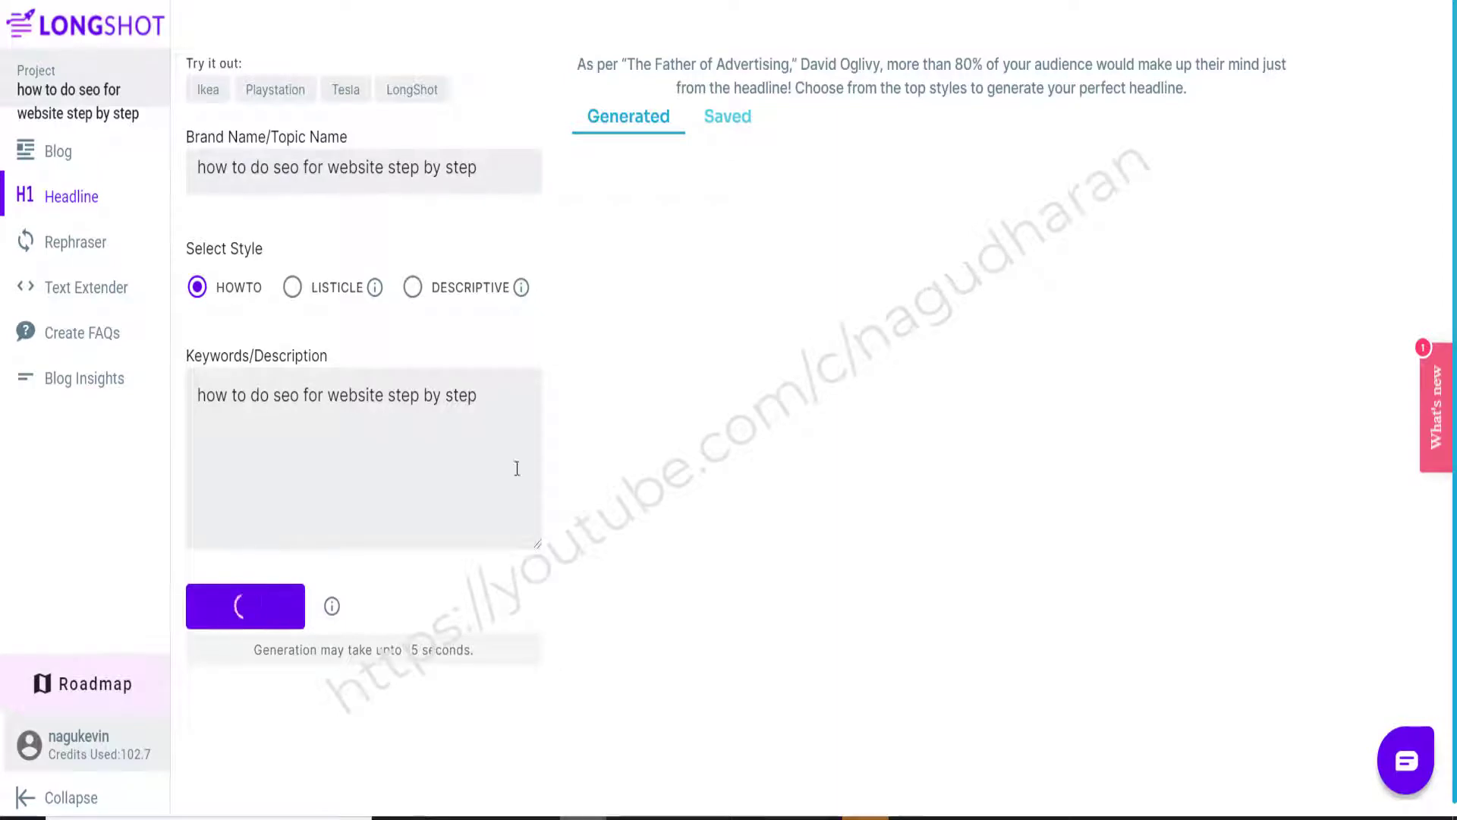
mouse_move(673, 199)
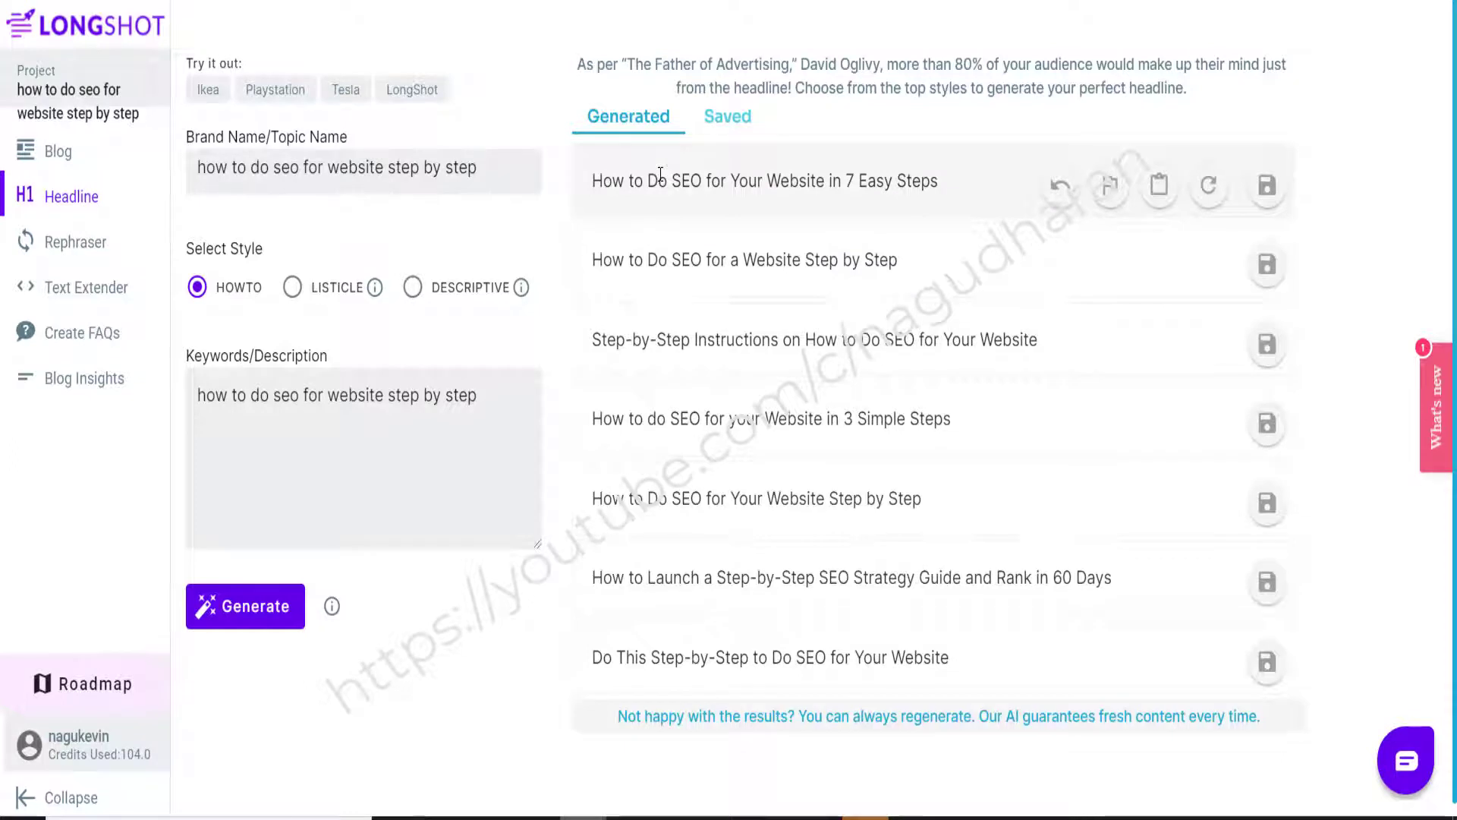
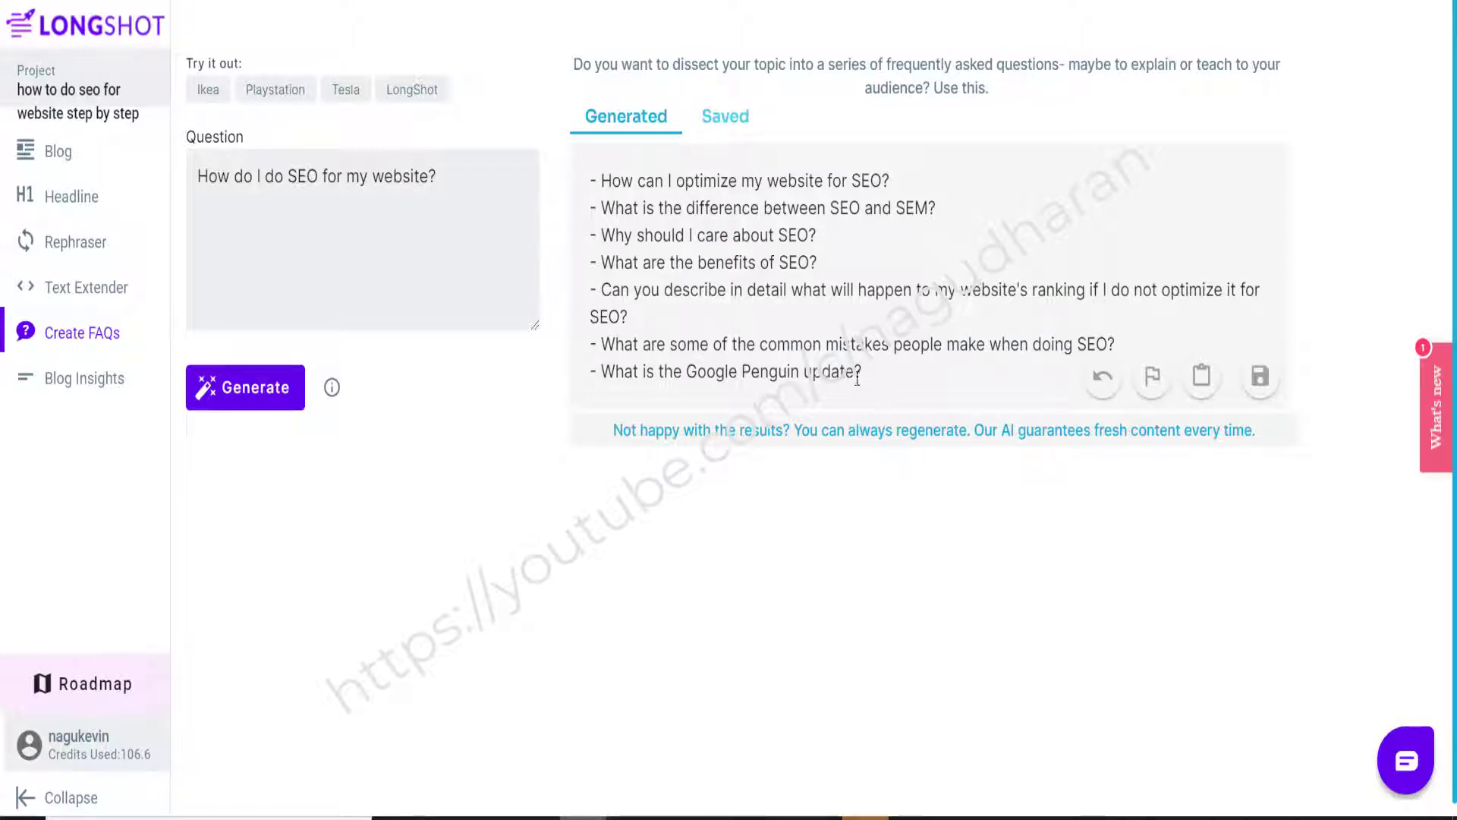
Open Blog Insights, switch to the post "7 Money-Making Pinterest Tips You Can Use Today" and copy its entire text
left_click(59, 385)
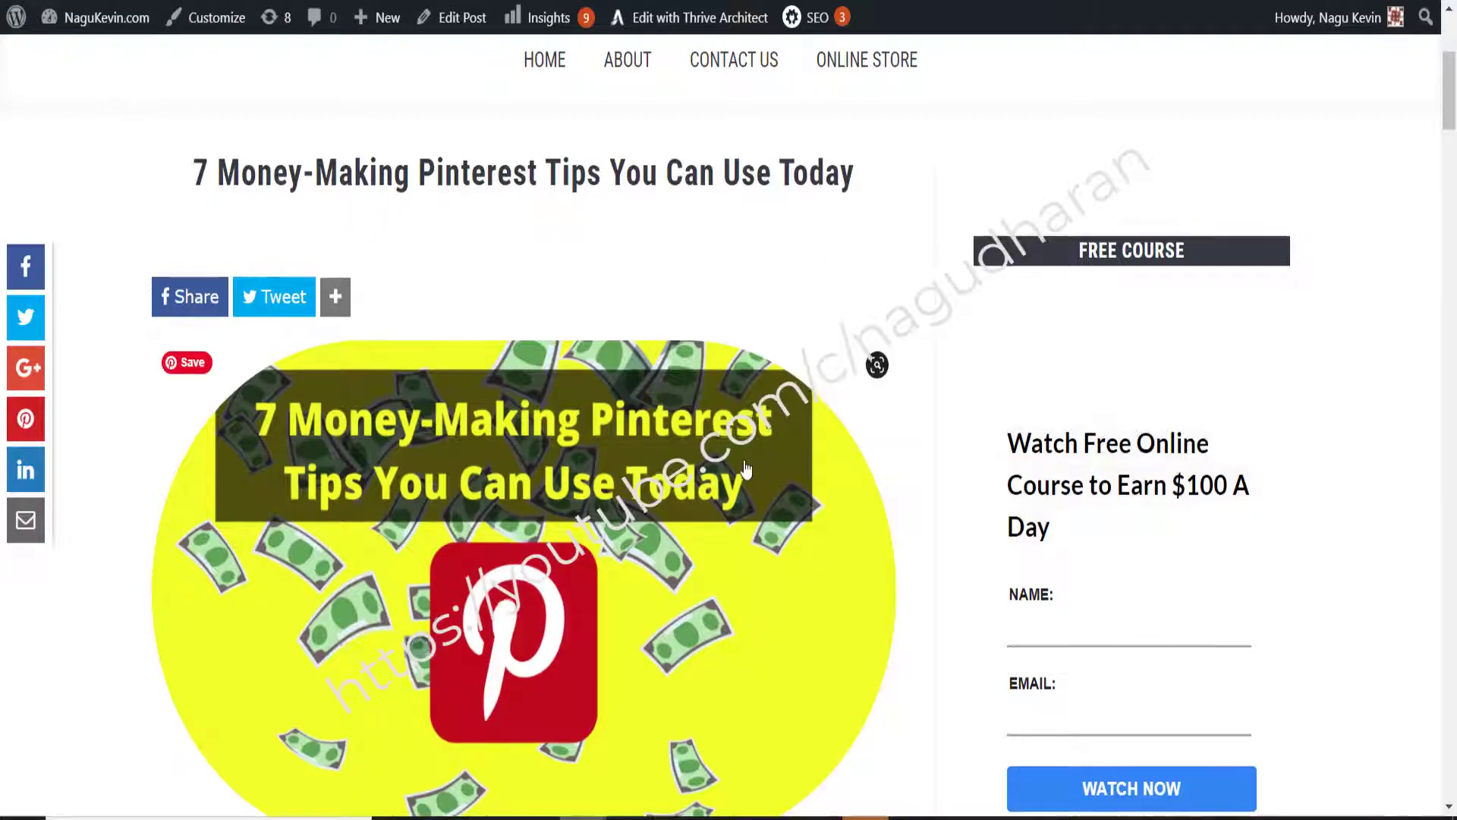
scroll(746, 469, "down", 20)
key("ctrl+a")
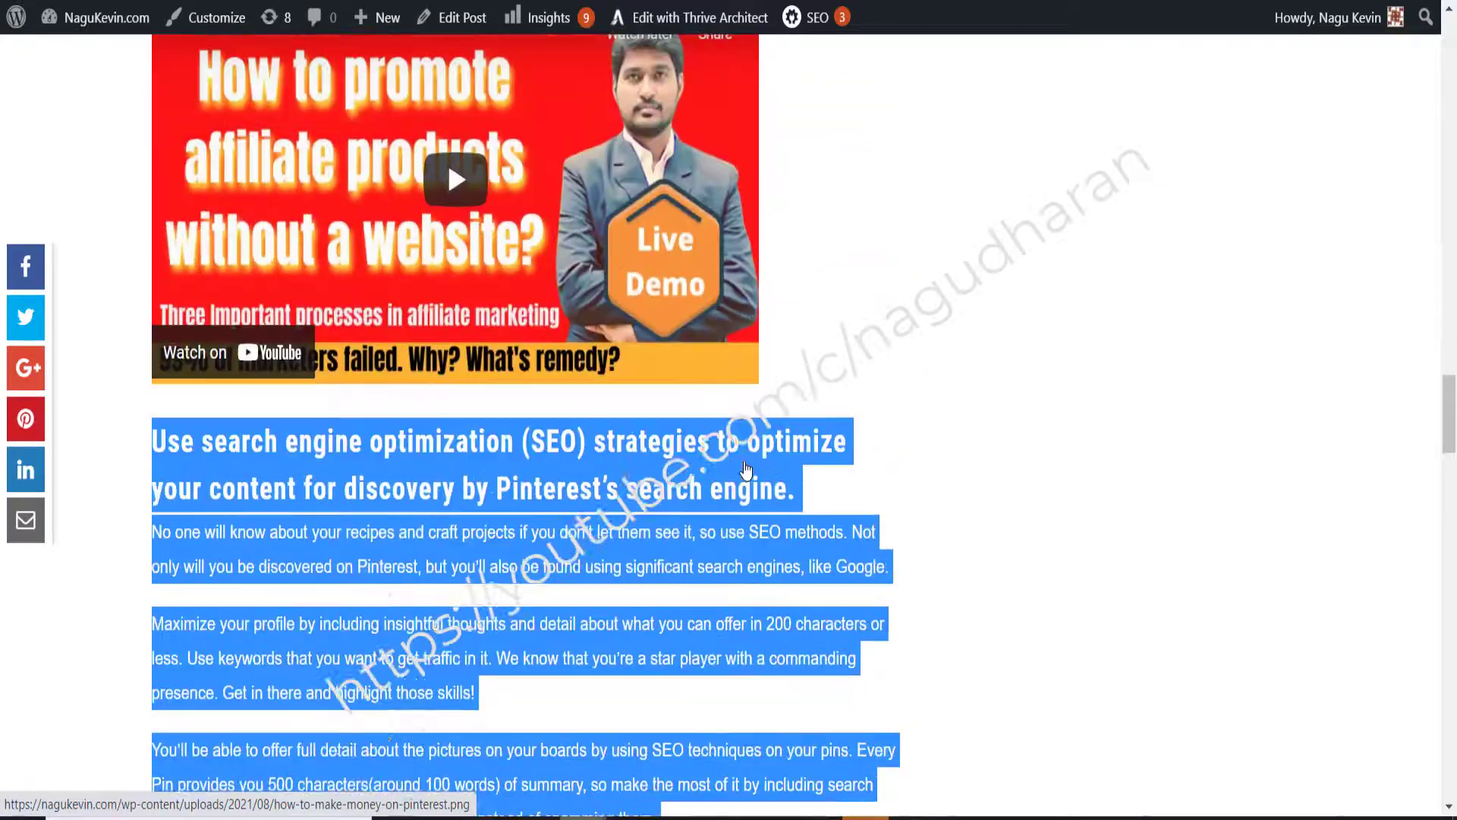
scroll(745, 469, "down", 20)
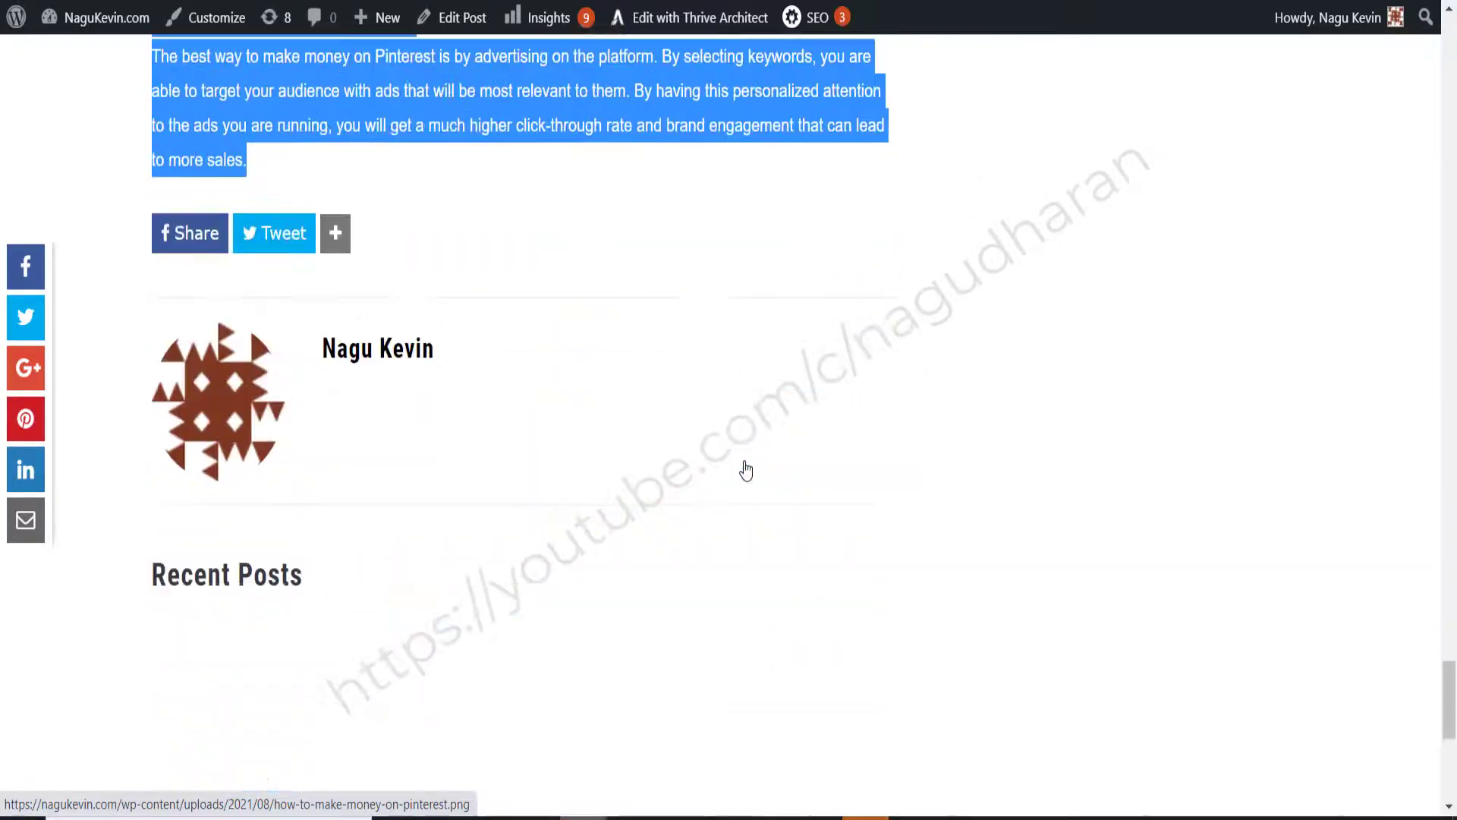
scroll(702, 314, "up", 13)
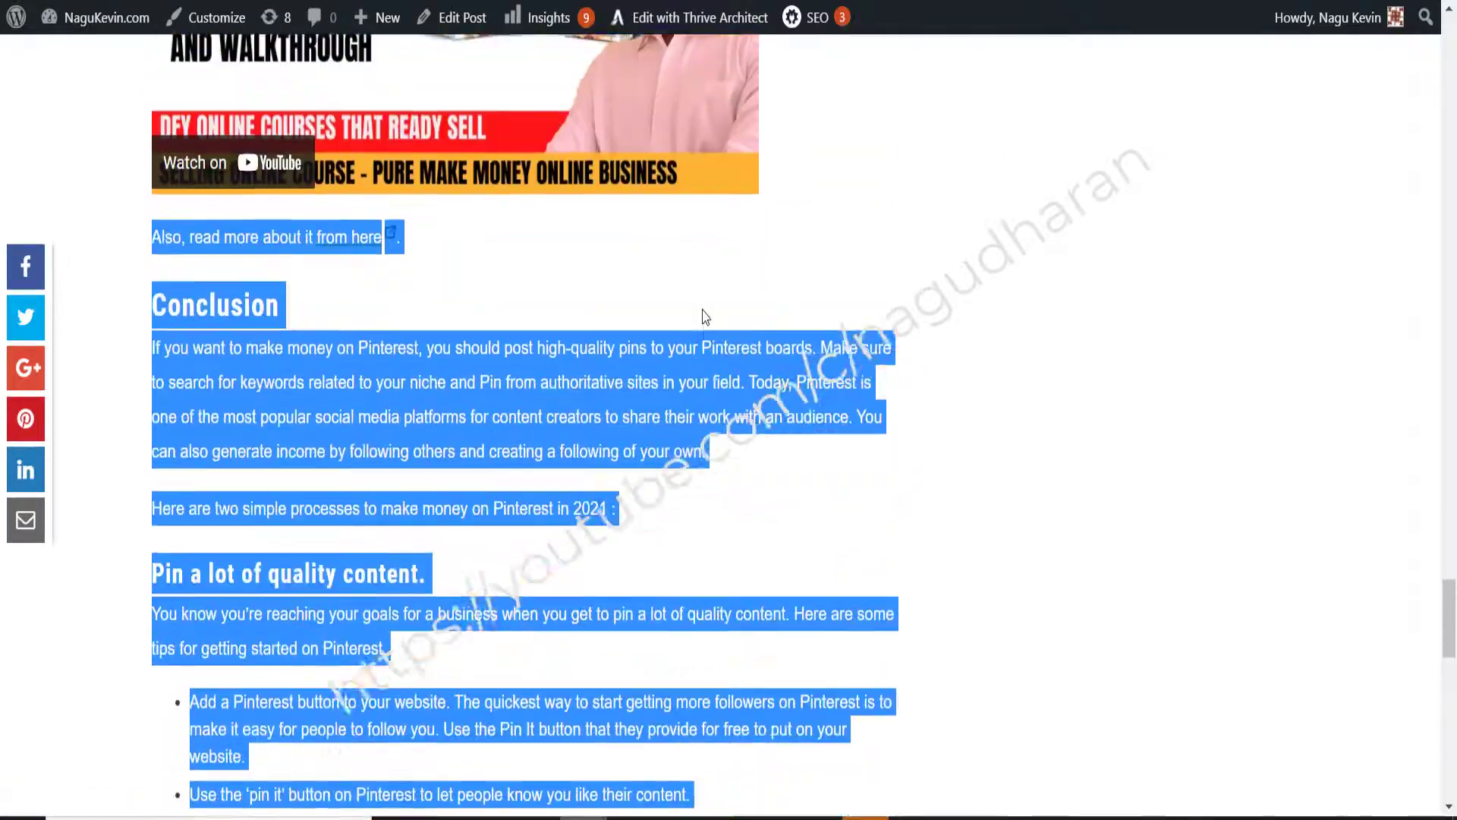
scroll(702, 315, "up", 1)
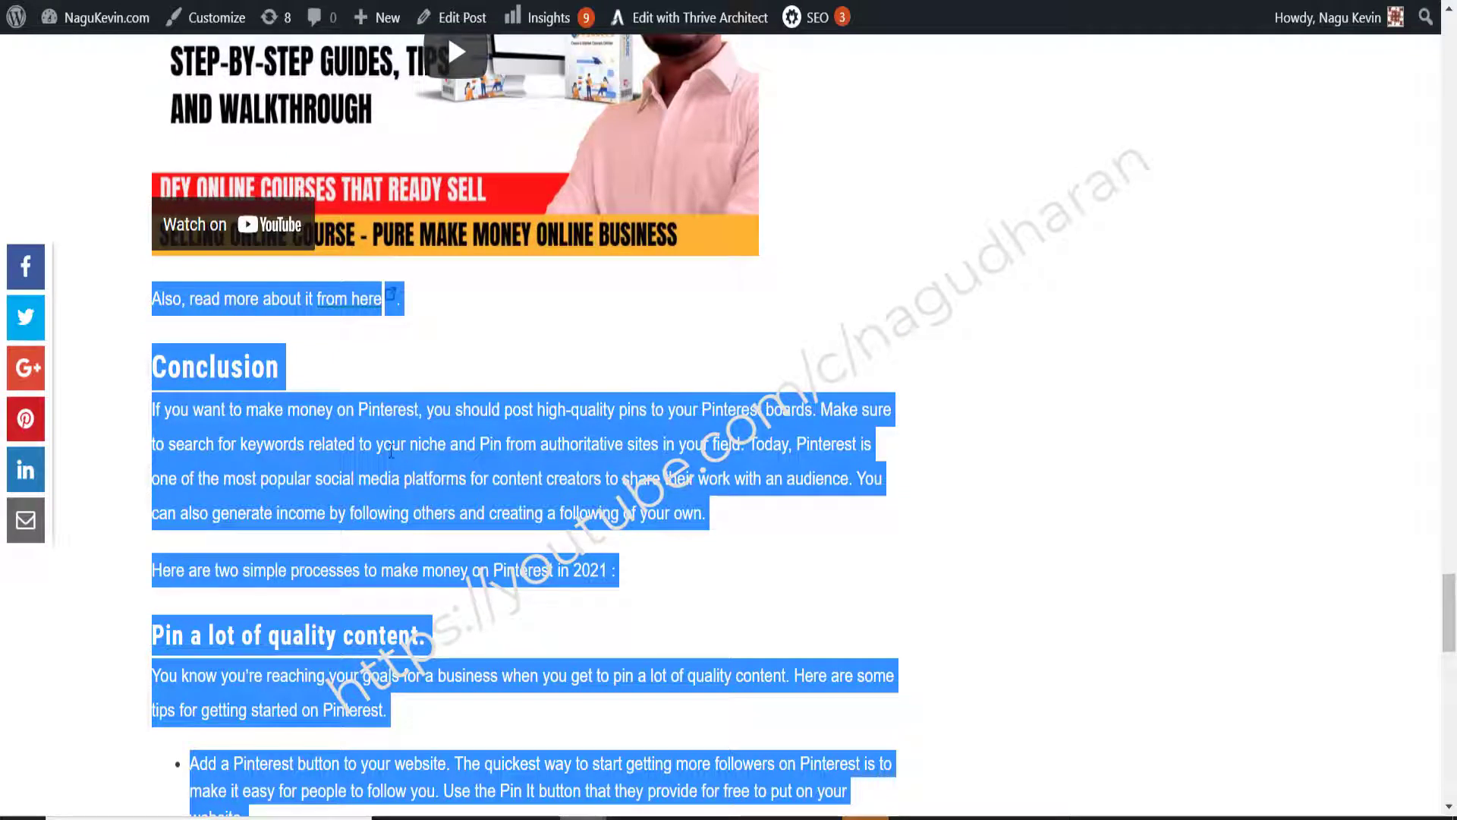
right_click(415, 445)
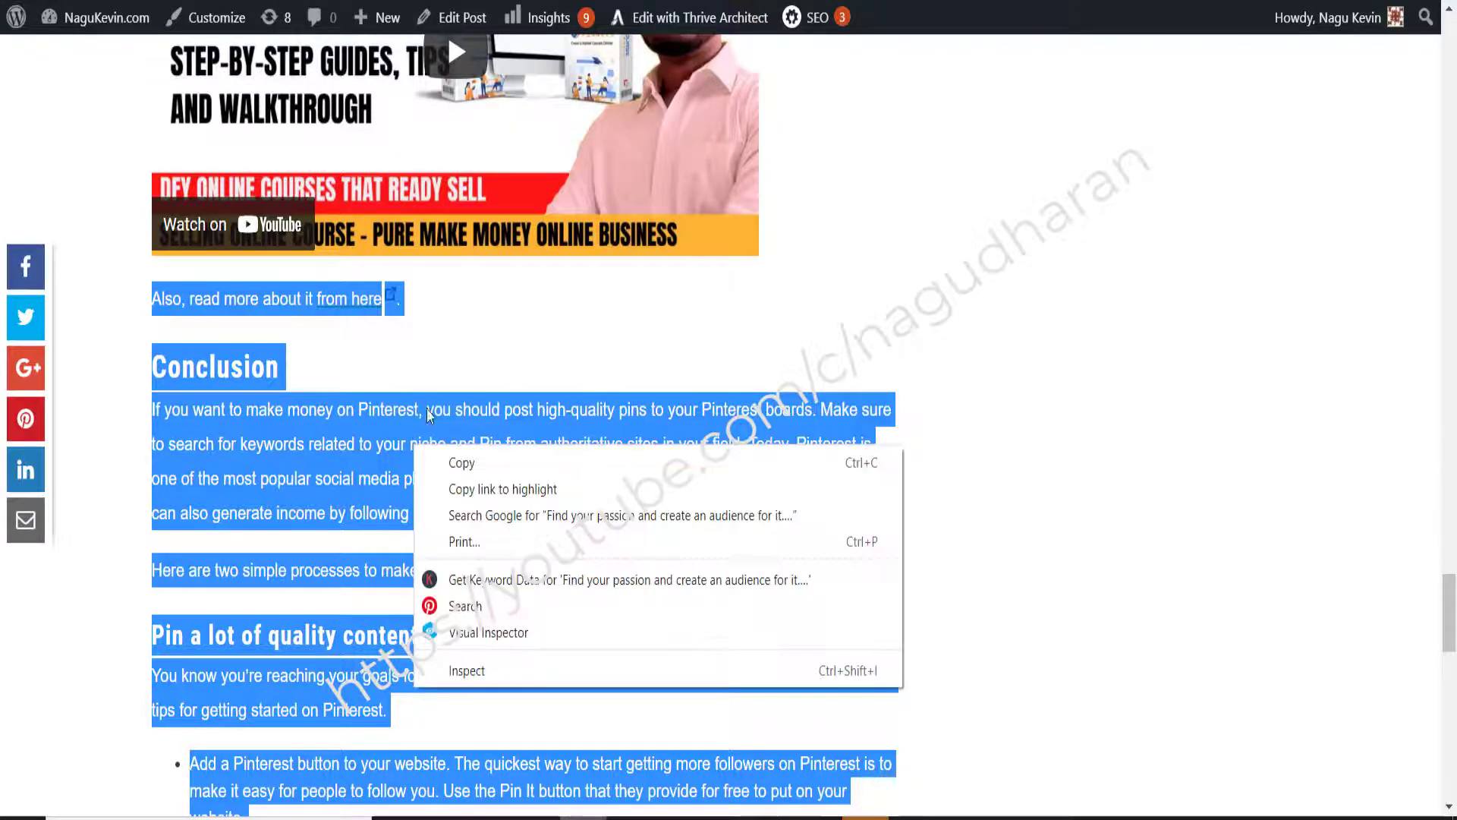
left_click(459, 464)
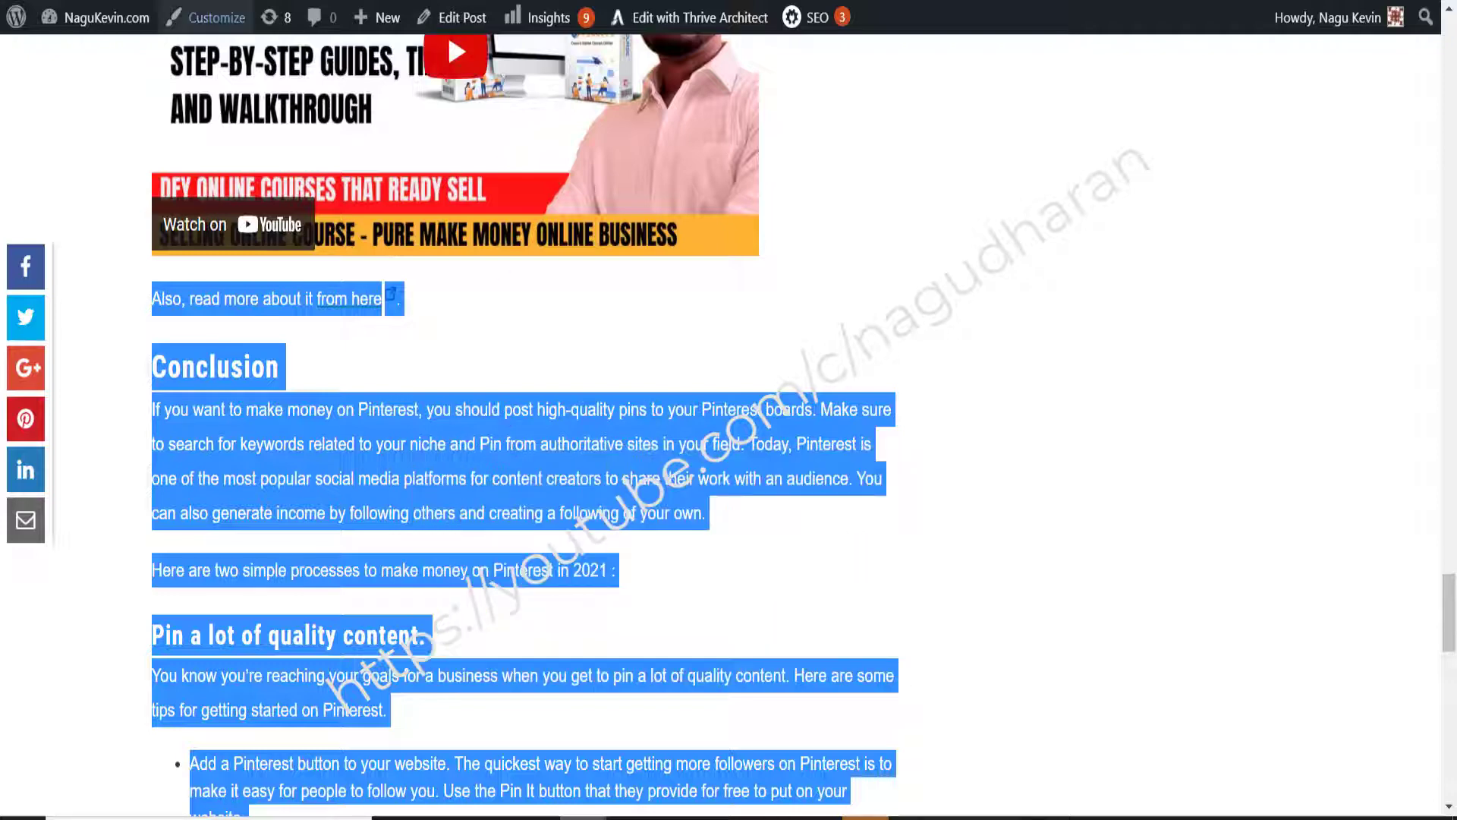
Return to LongShot, paste the copied Pinterest post as the Blog Insights text and generate insights from it
key("ctrl+Tab")
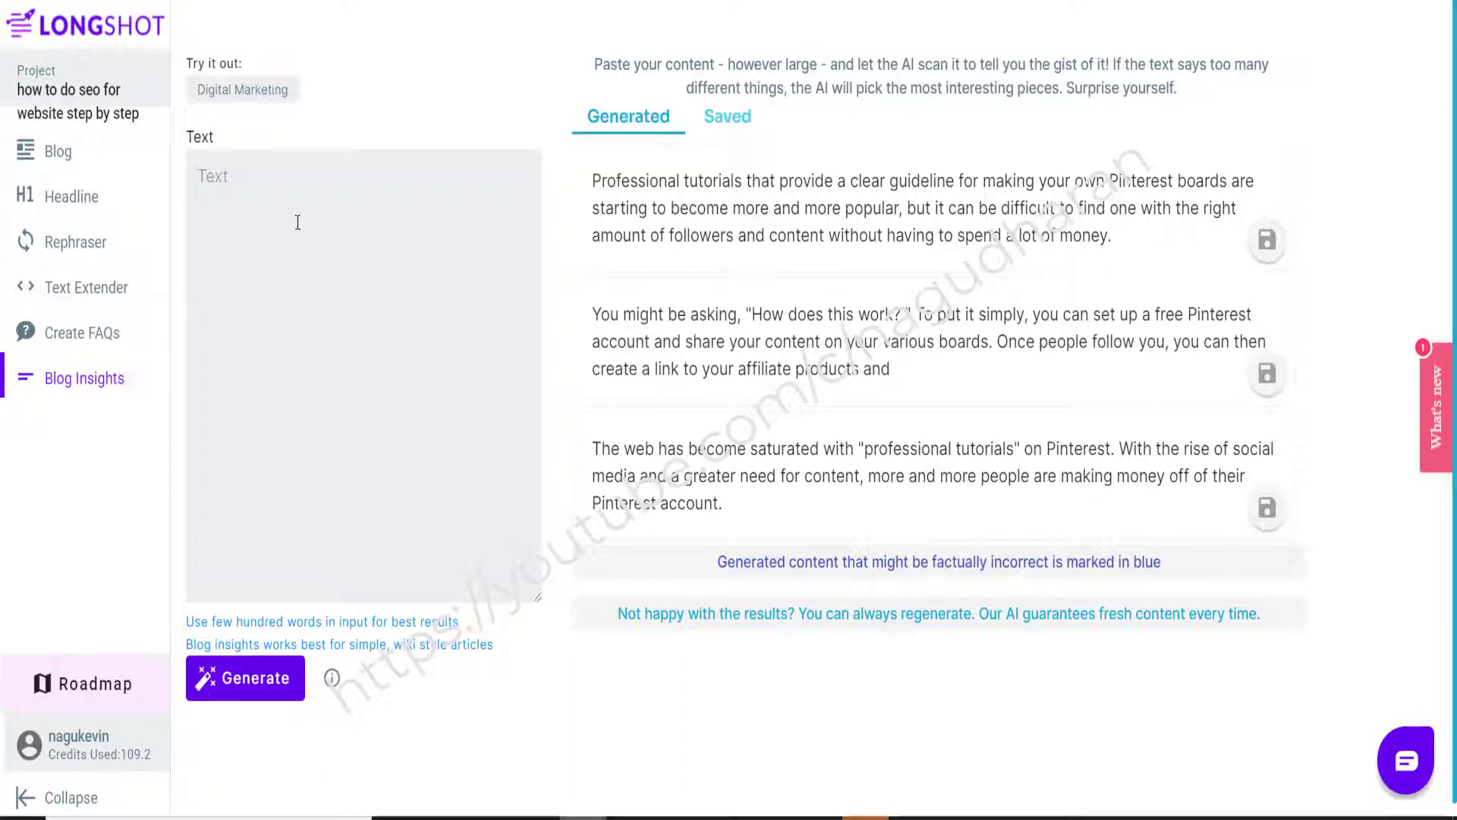
left_click(263, 177)
key("ctrl+v")
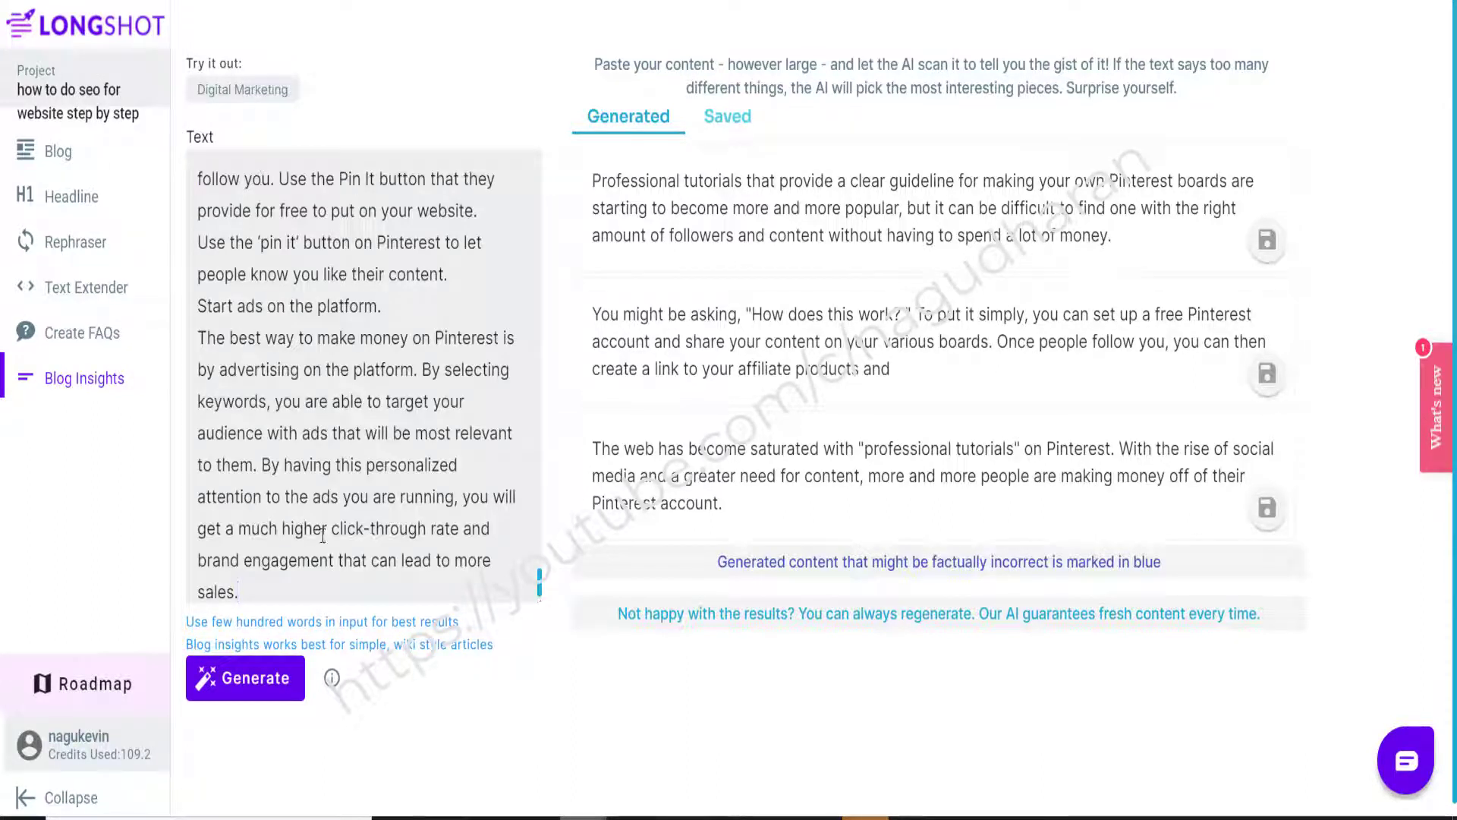
left_click(257, 687)
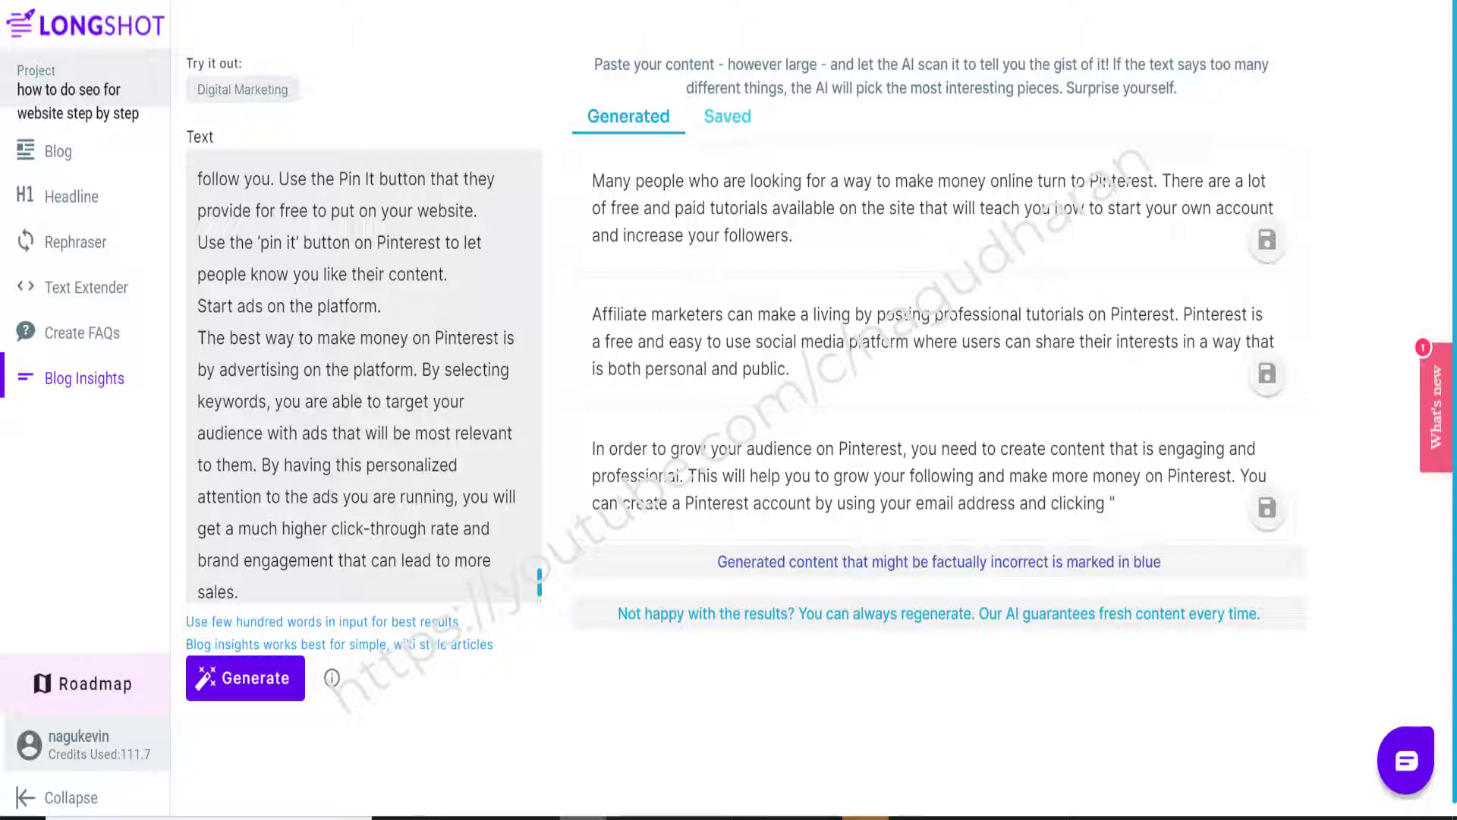
Search the web for "timer" in a new browser page and start the 5-minute timer
key("ctrl+t")
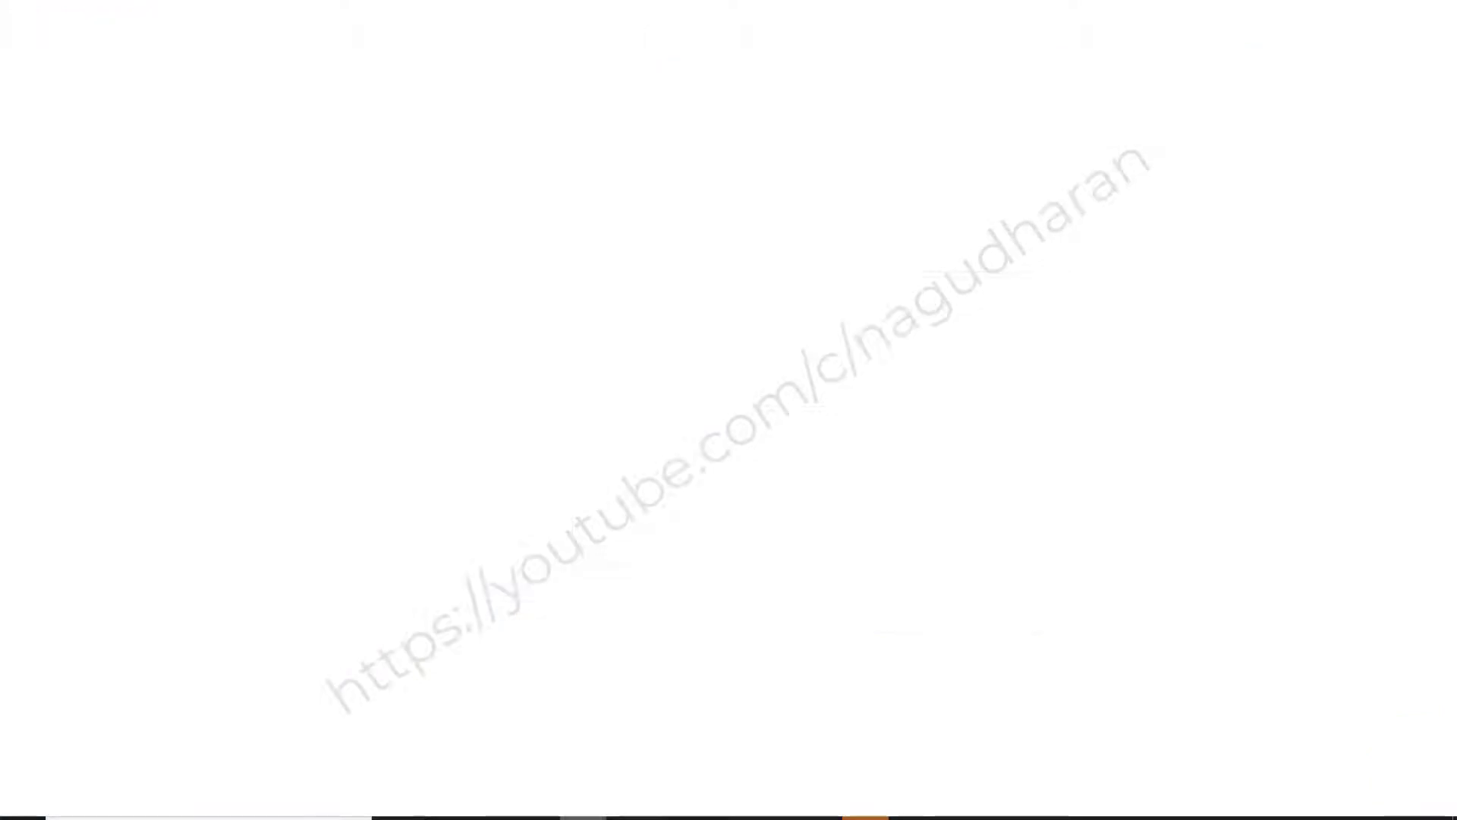
type("timer")
key("Return")
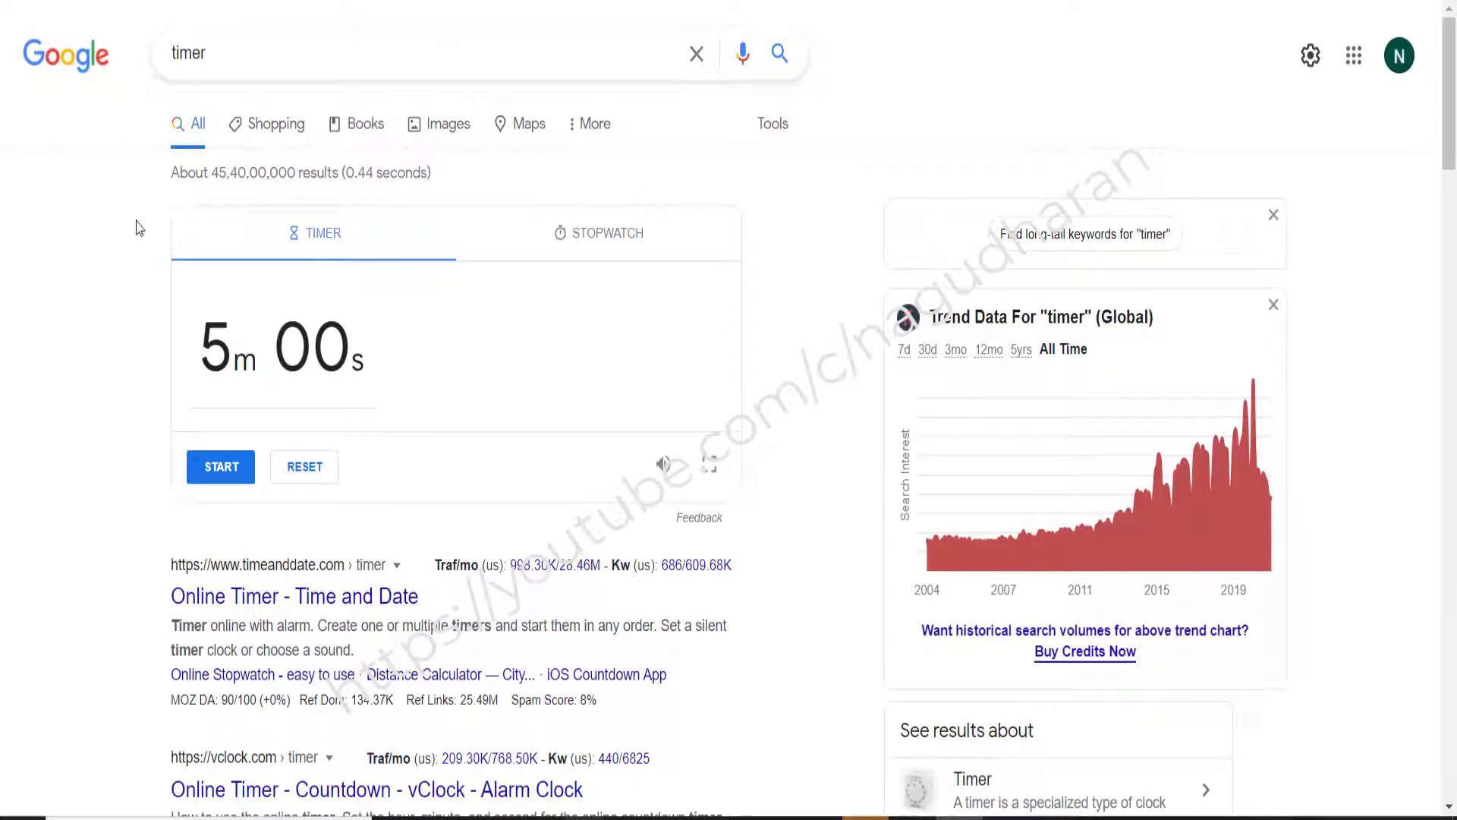
left_click(215, 475)
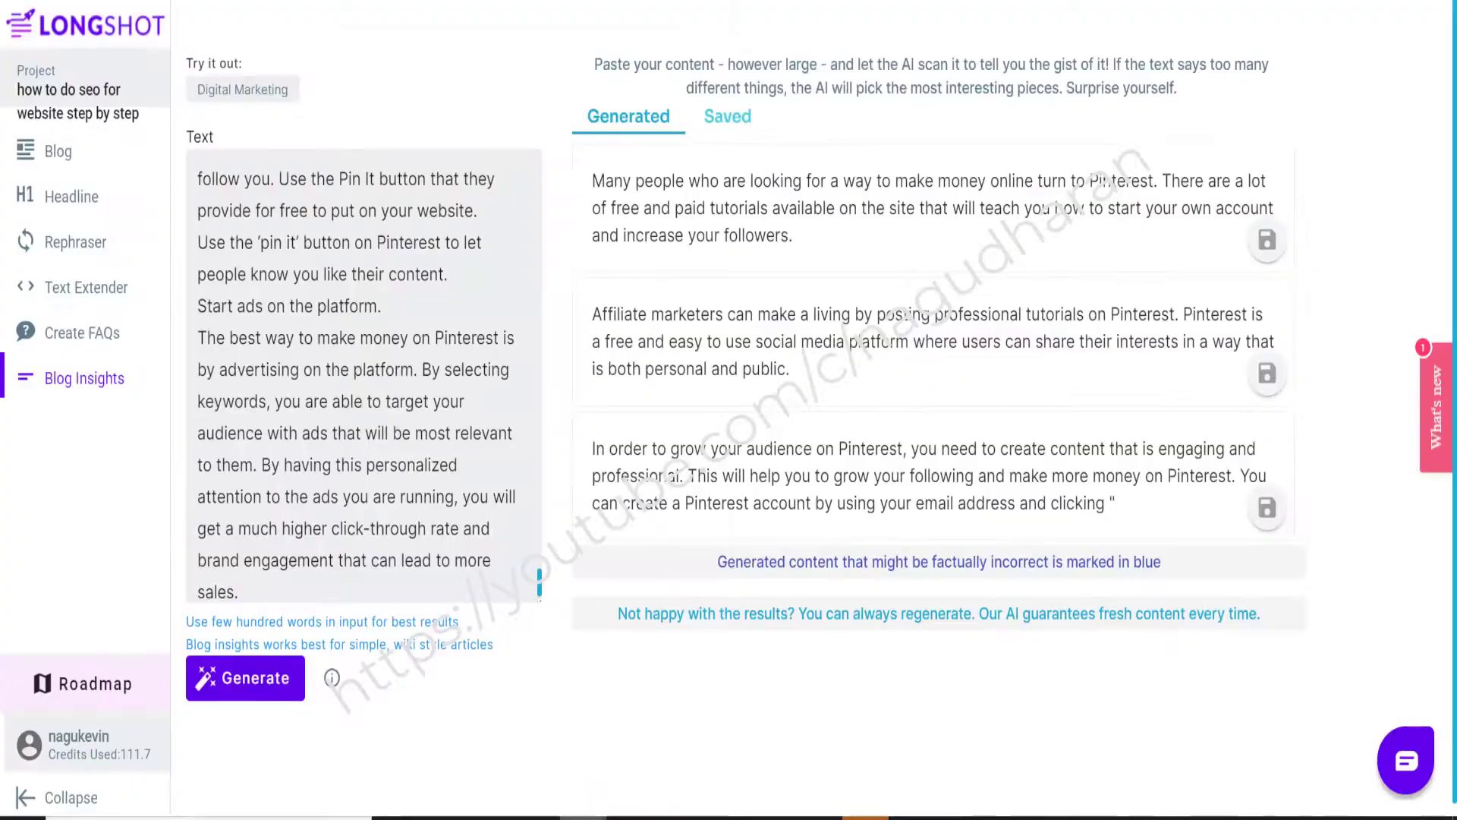
Create a project named "how to do seo for website step by step new" with the description "how to do seo for website step by step"
left_click(49, 97)
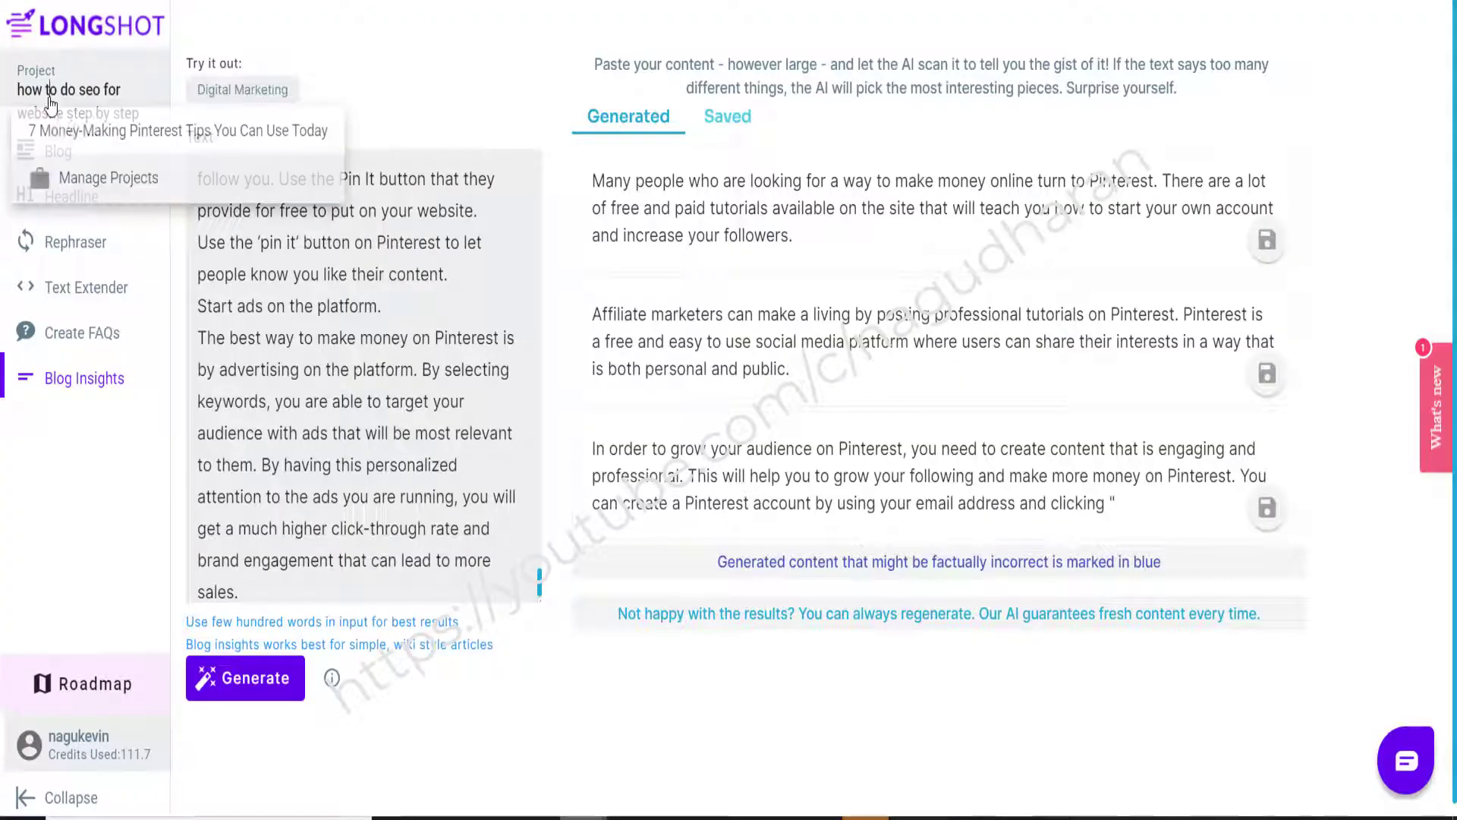
left_click(107, 177)
left_click(1347, 102)
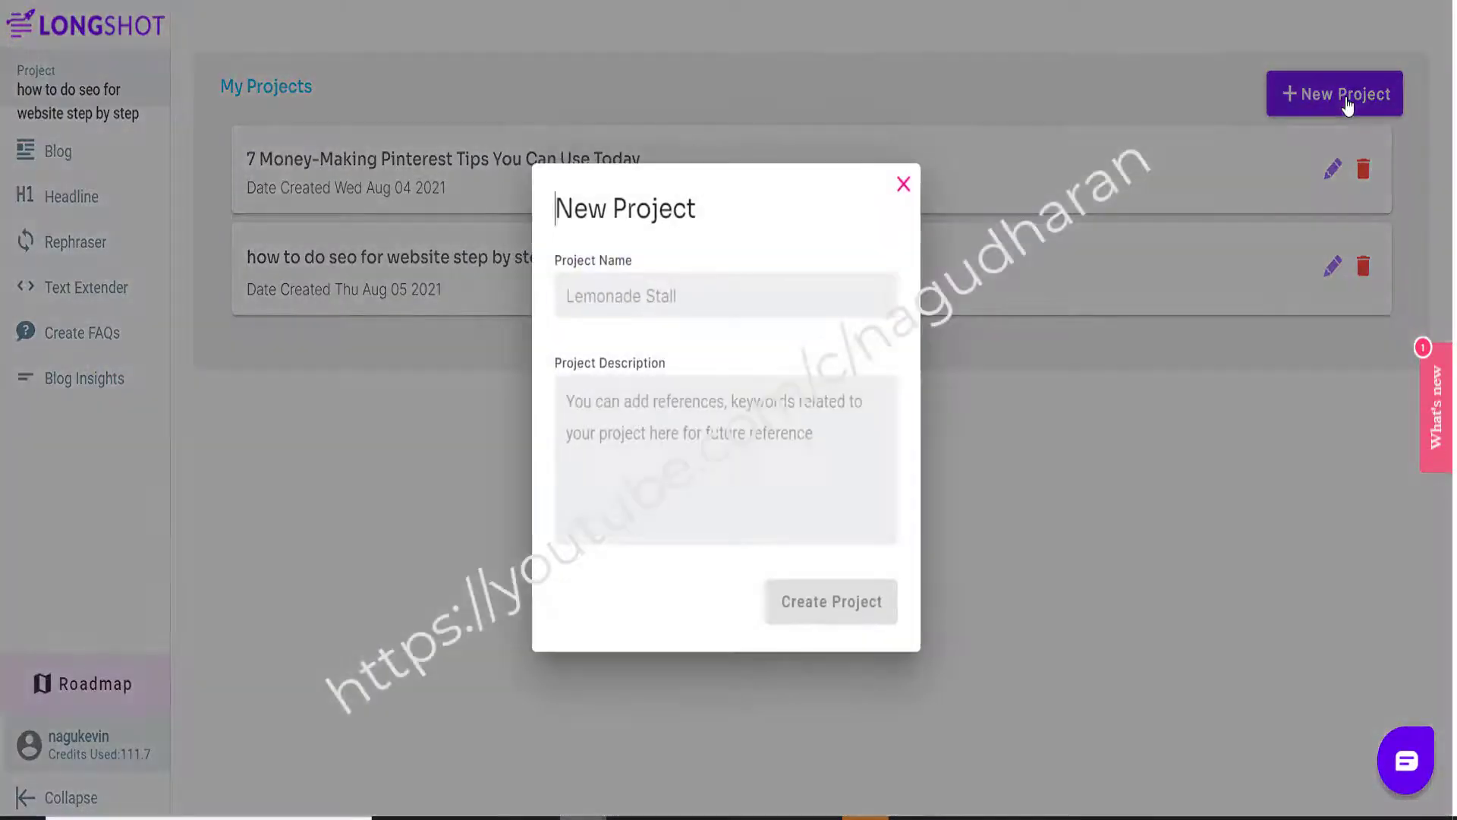
left_click(749, 303)
type("how to do seo for website step by step")
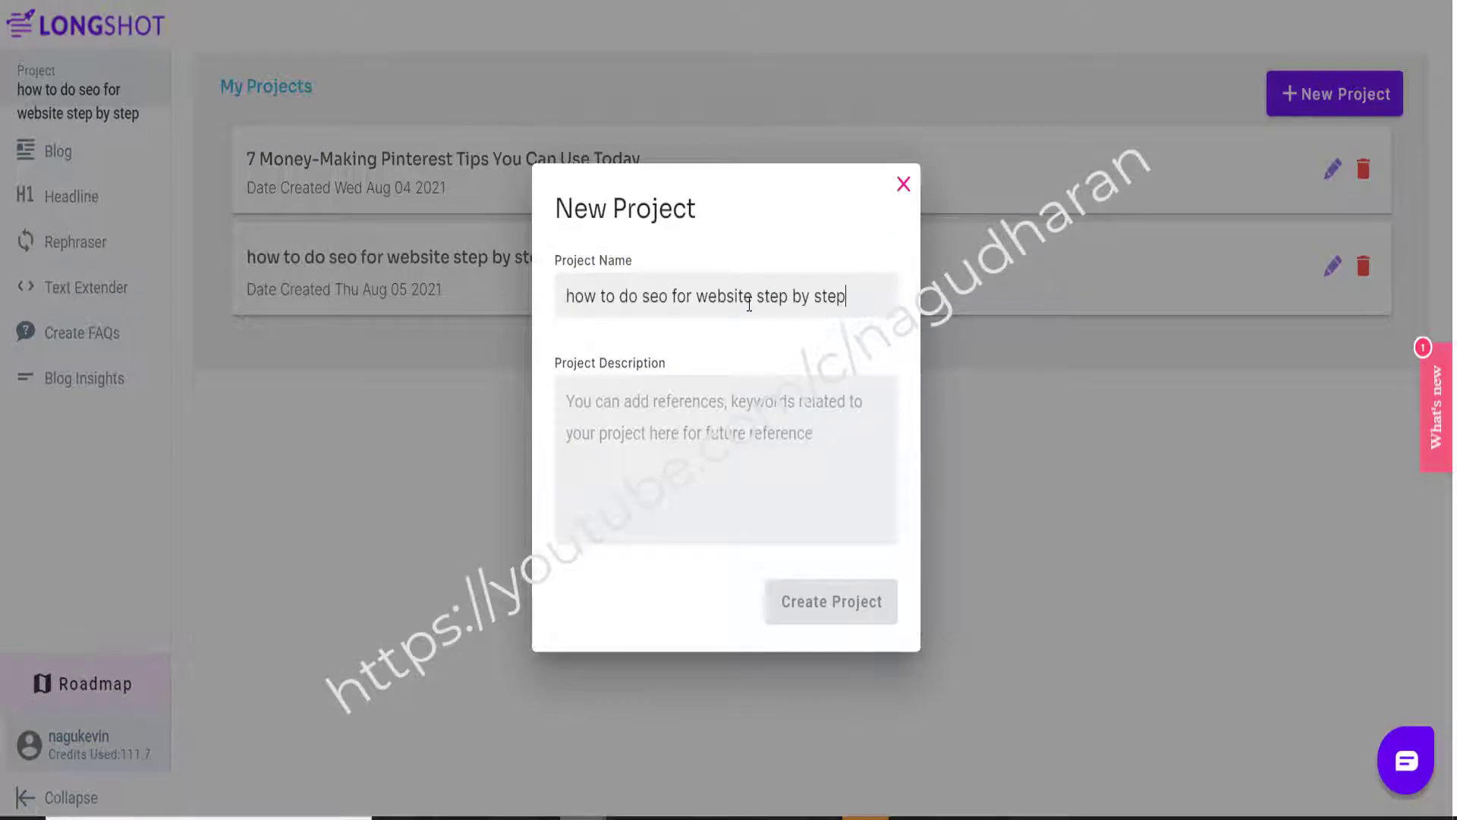
type("new")
type("how to do seo for website step by step")
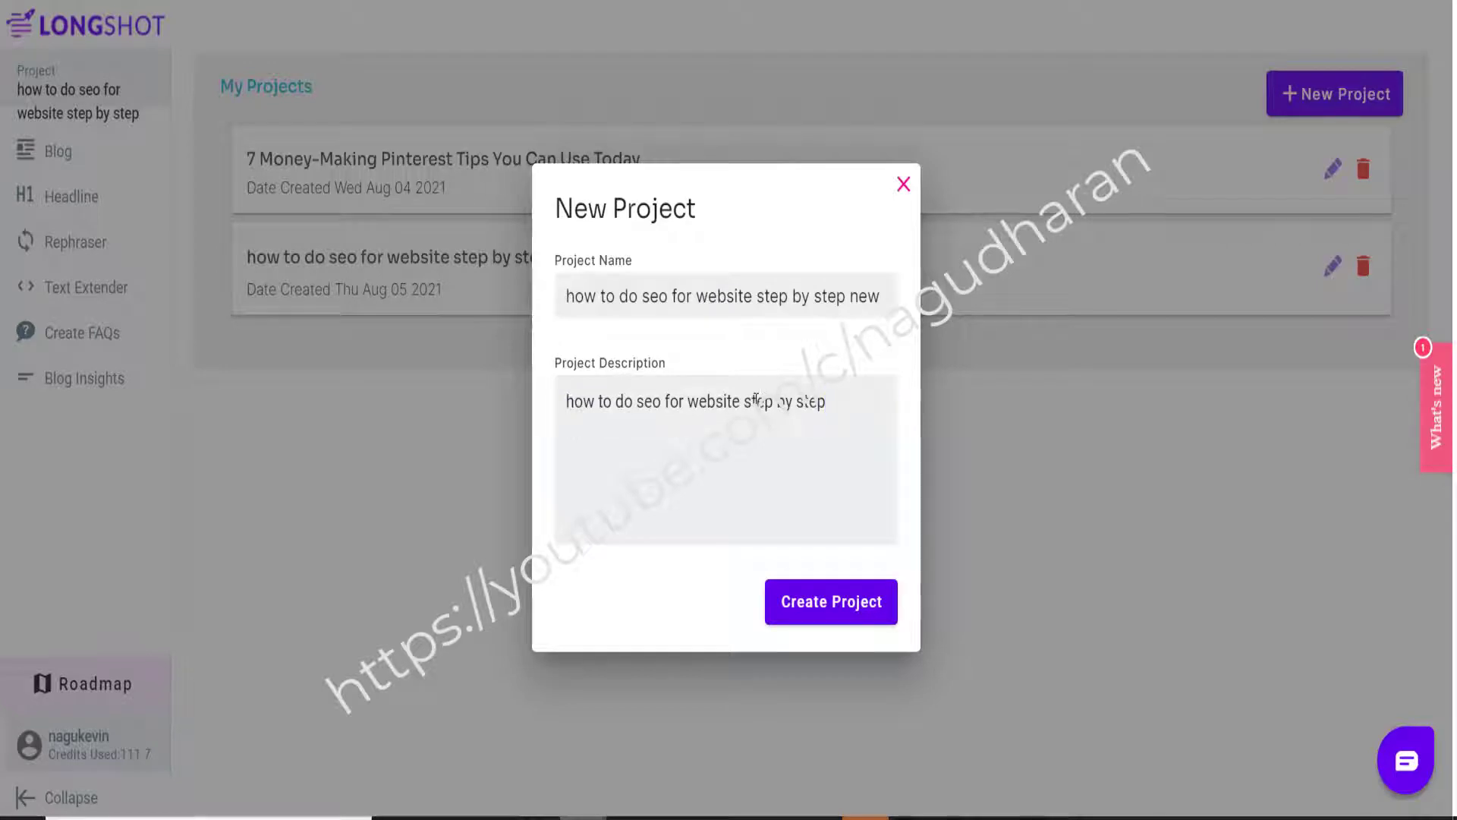
left_click(827, 605)
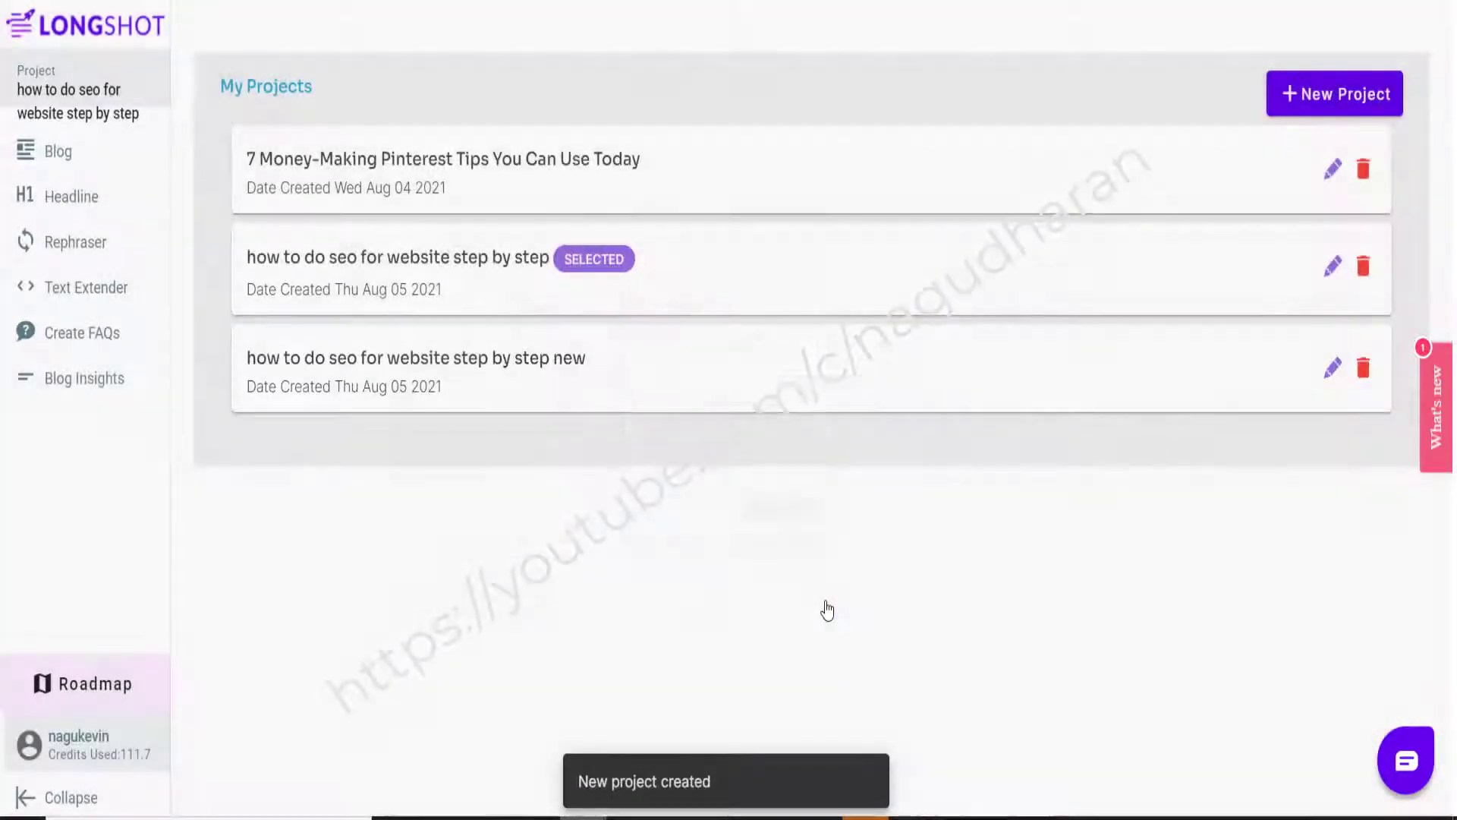
Make "how to do seo for website step by step new" the active project and open its blog editor
left_click(569, 369)
left_click(554, 354)
key("BackSpace")
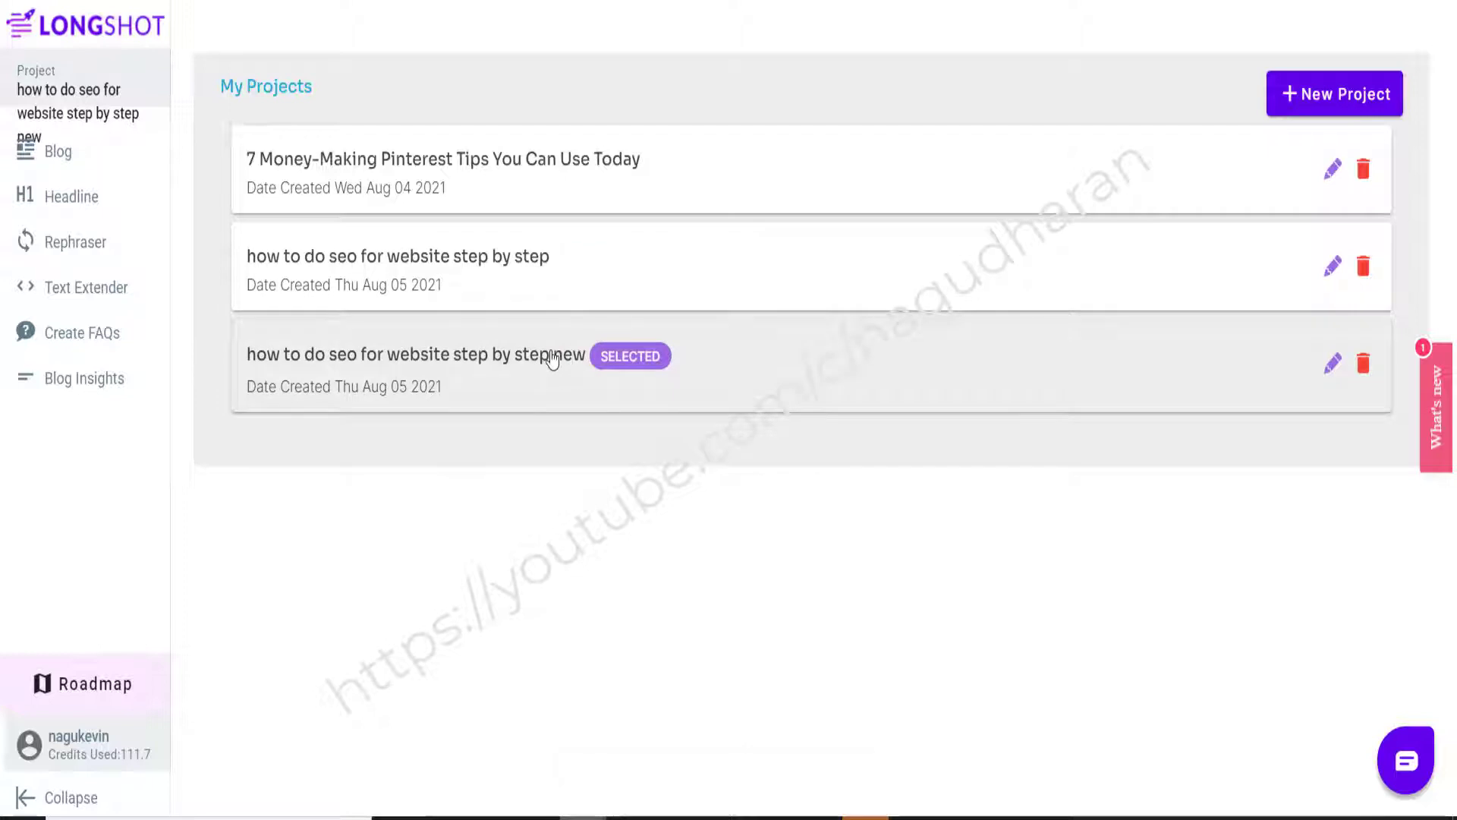
left_click(57, 154)
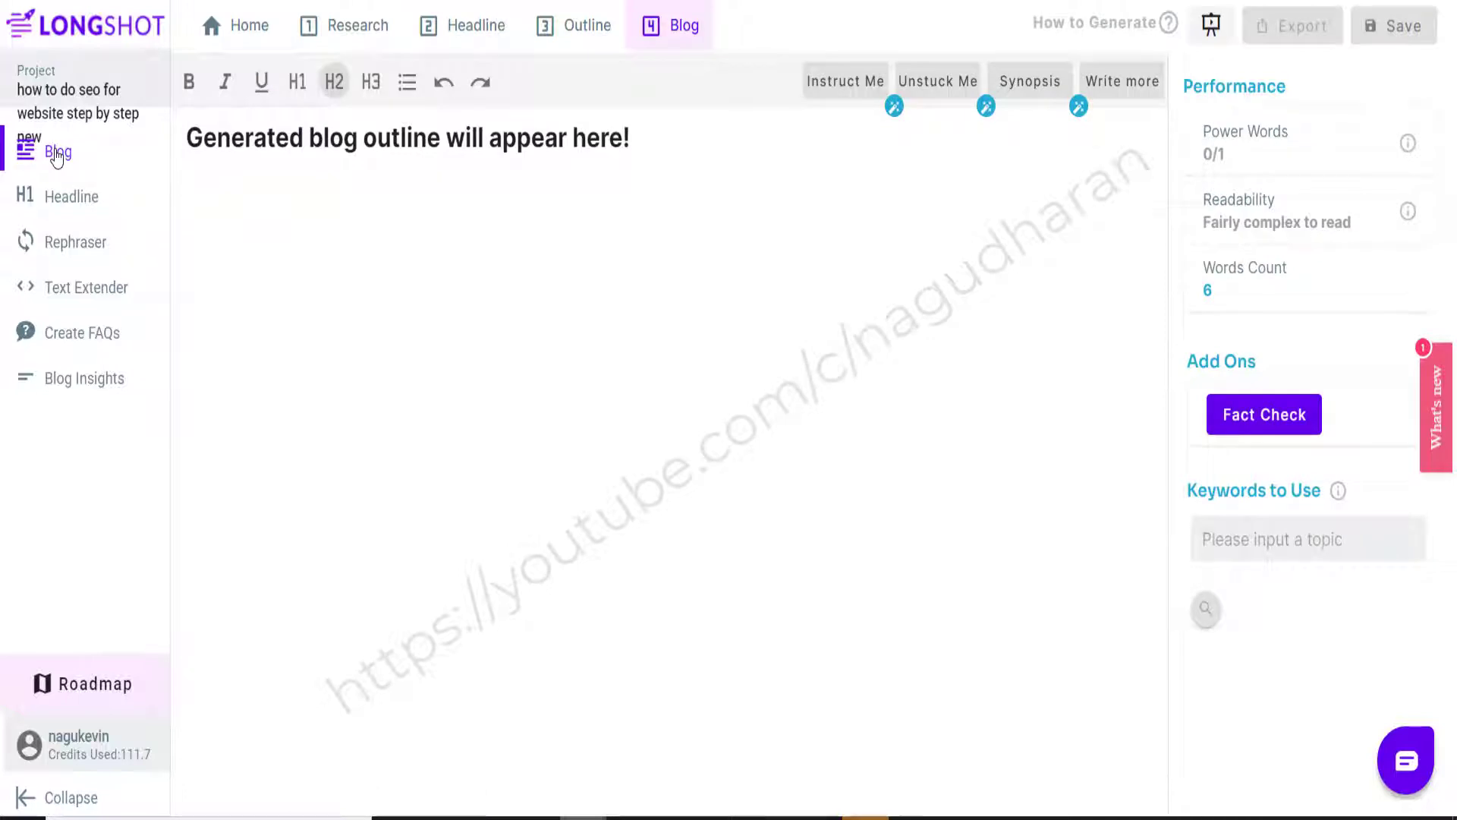
Replace the placeholder heading with "how to do seo for website step by step" and format it as H1
left_click(670, 139)
triple_click(576, 147)
type("how to do seo for website step by step")
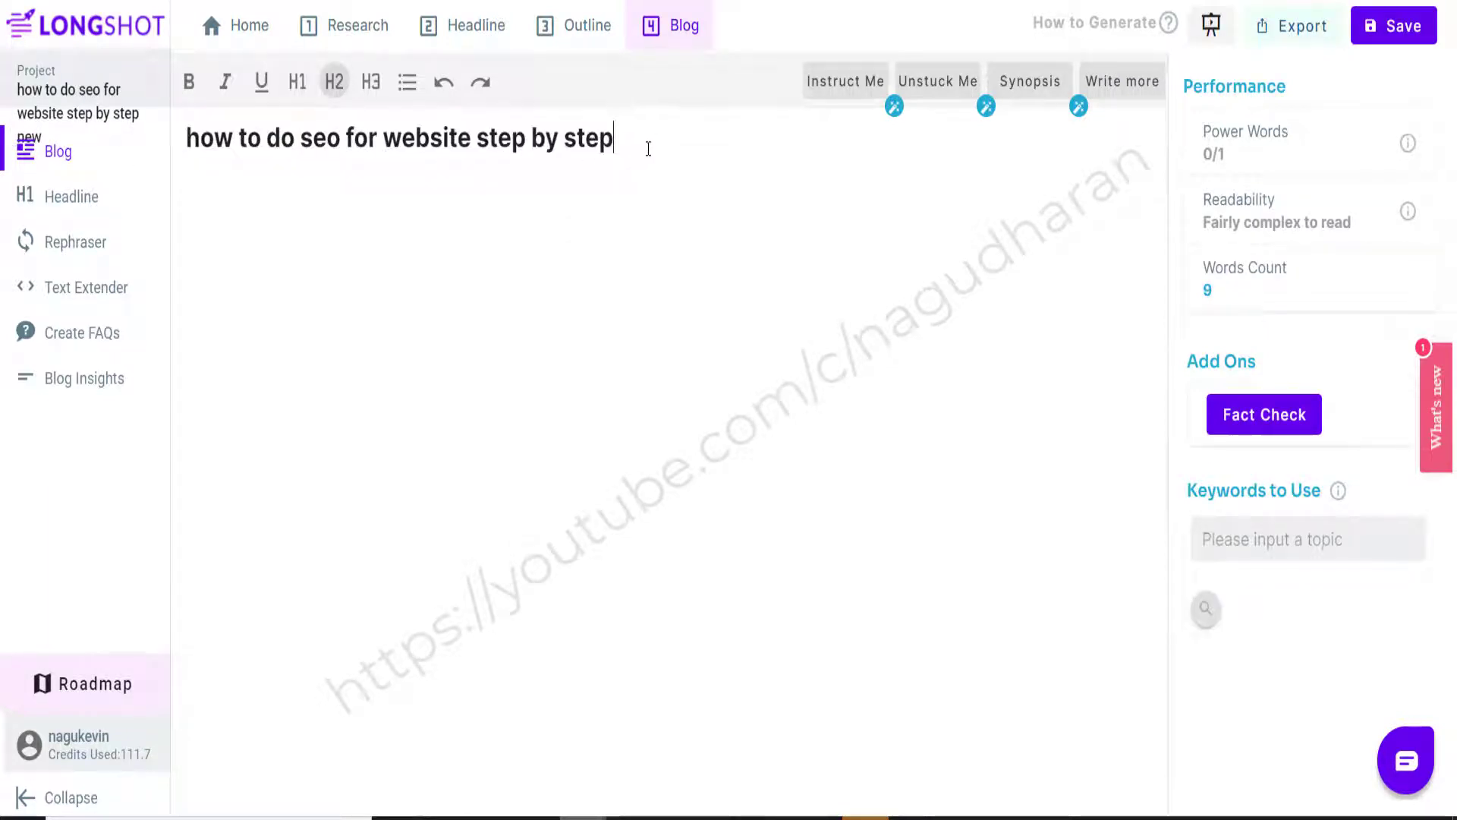
left_click(402, 152)
triple_click(402, 152)
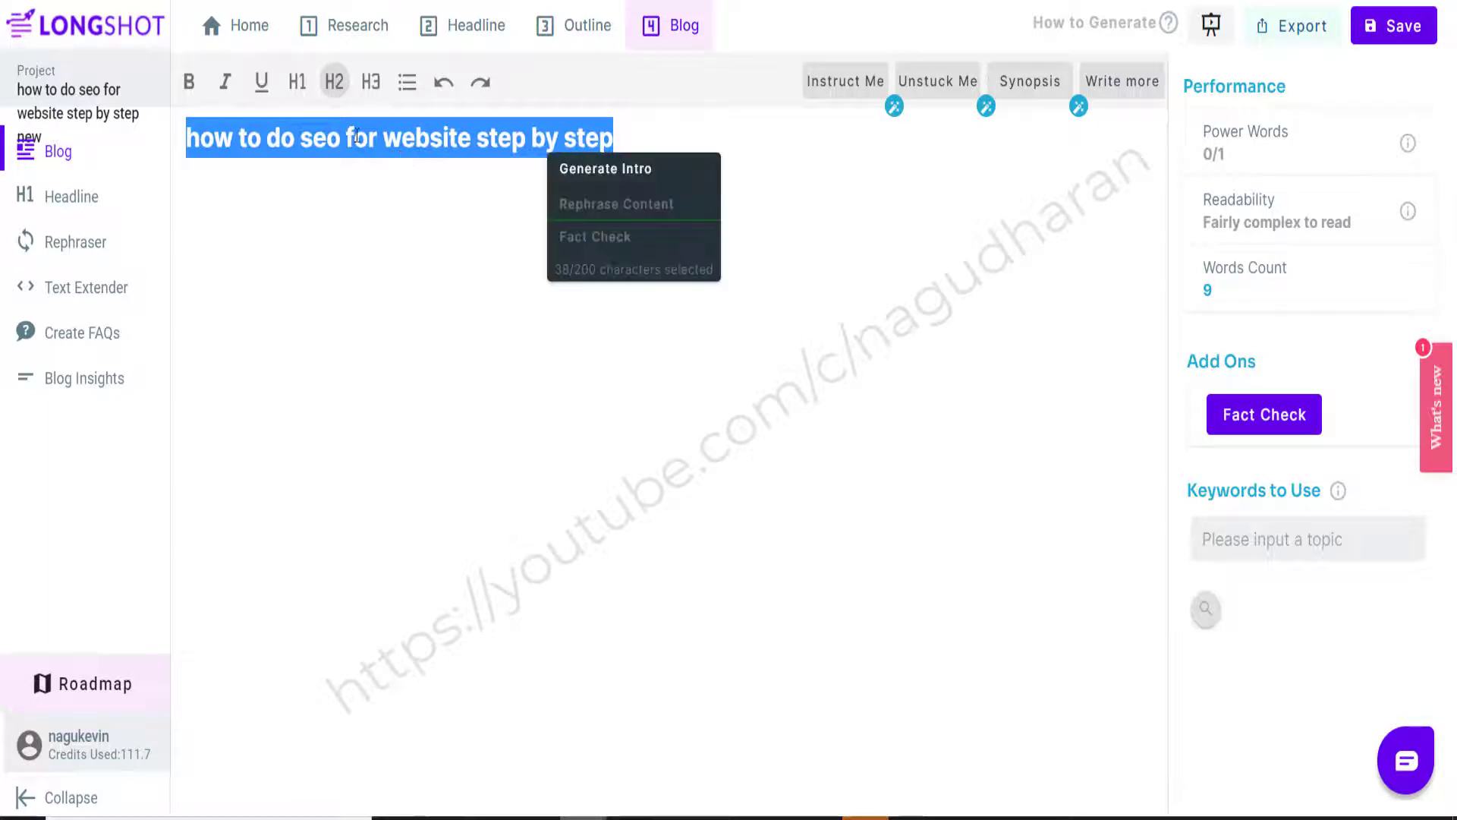
left_click(298, 82)
left_click(627, 238)
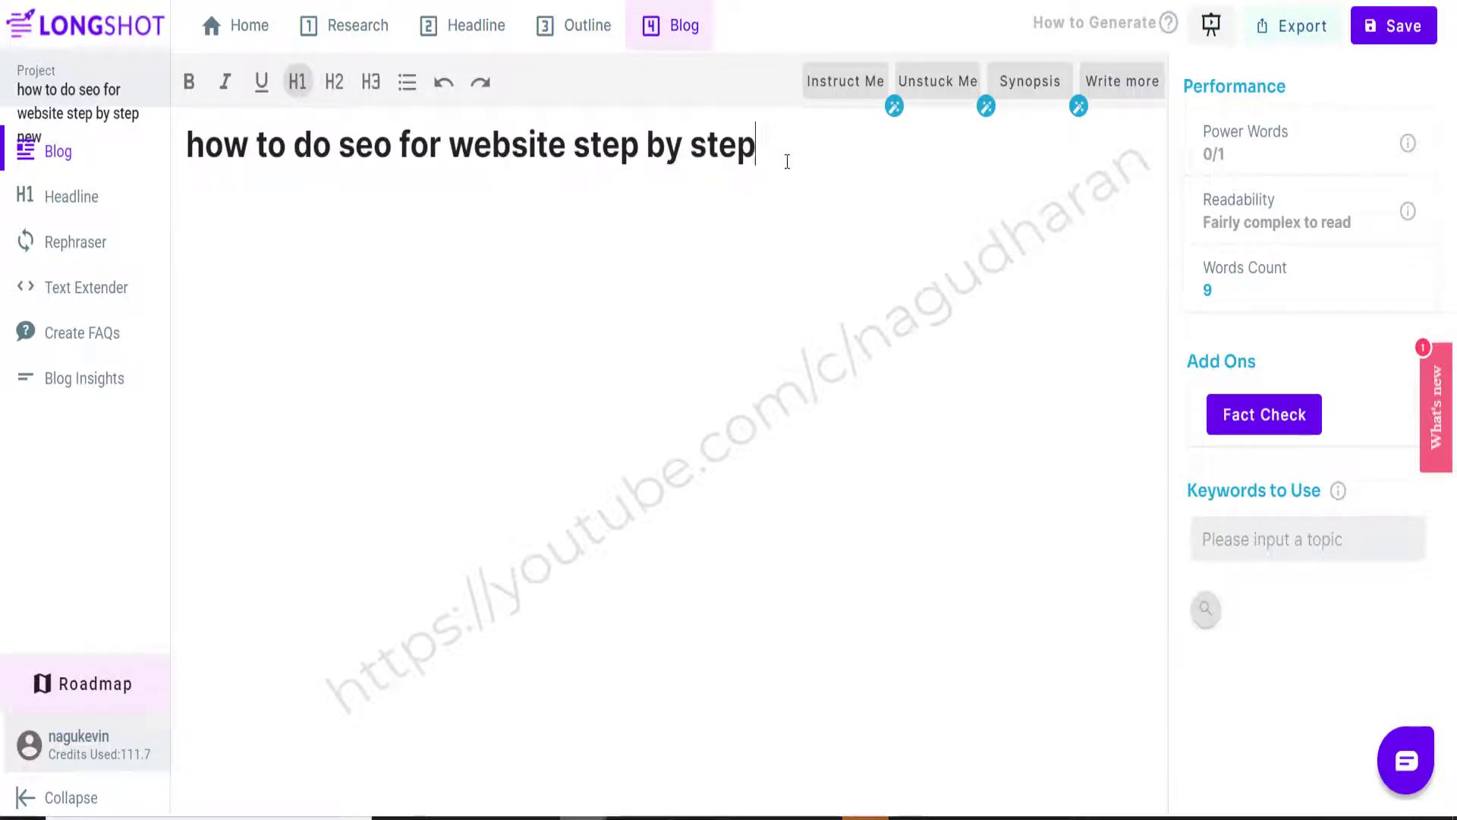
Copy the five SEO steps, "Choose a great domain name." to "Do Off-page SEO", from the Notepad article and paste them below the title
key("Return")
key("Return")
key("alt+Tab")
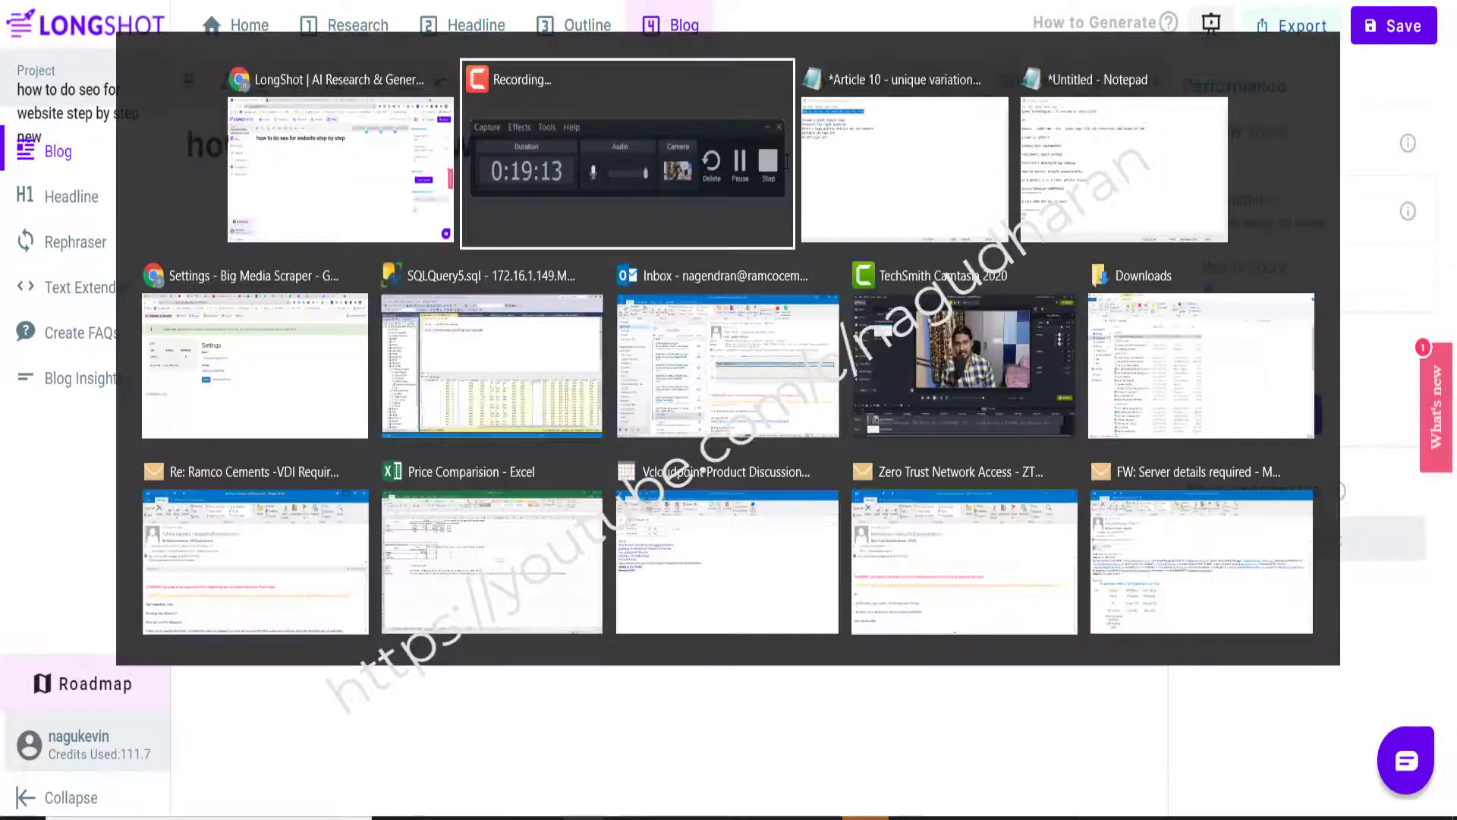
key("alt+Tab")
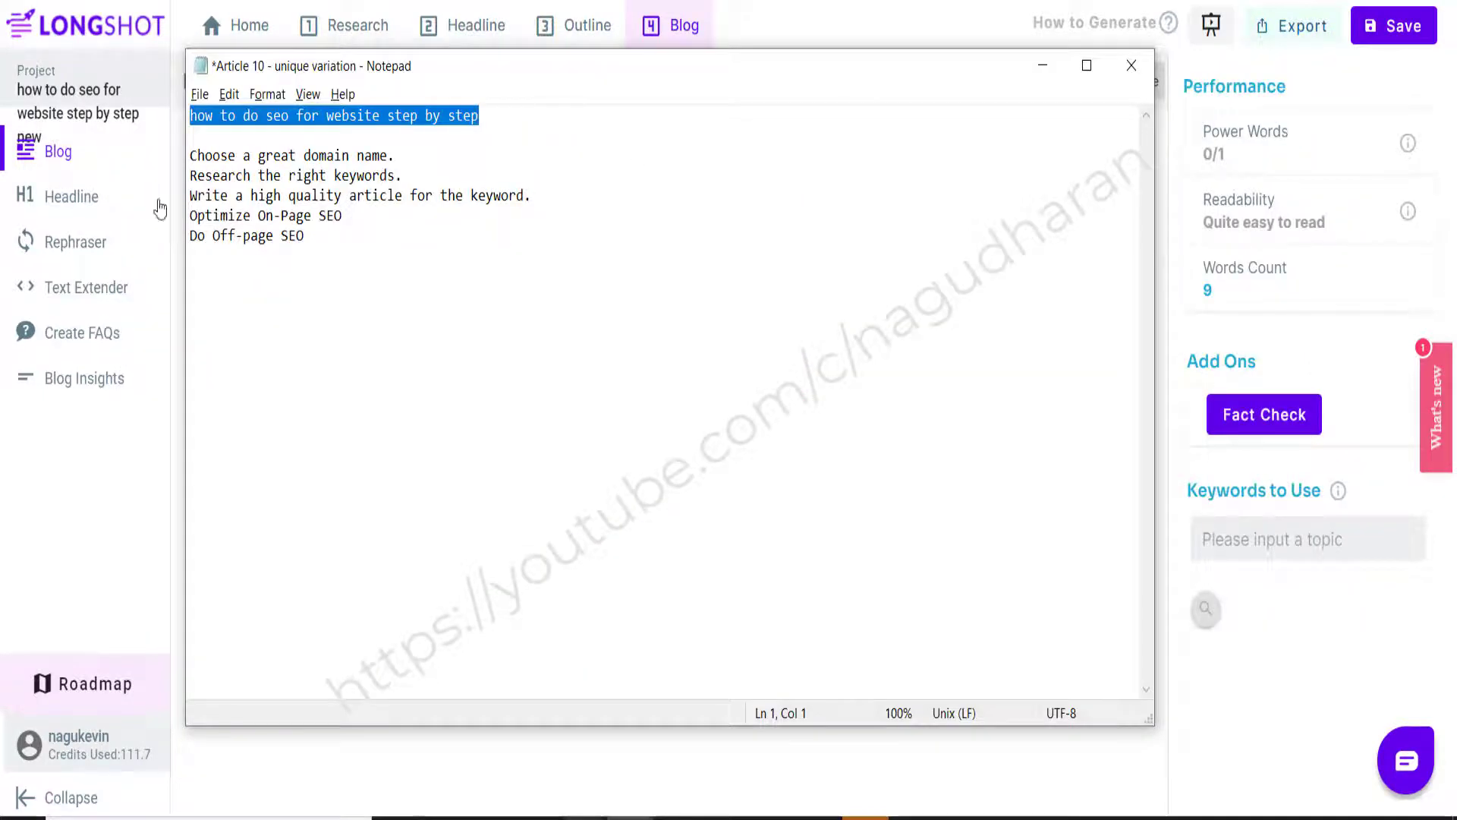
left_click_drag(325, 234, 191, 157)
key("ctrl+c")
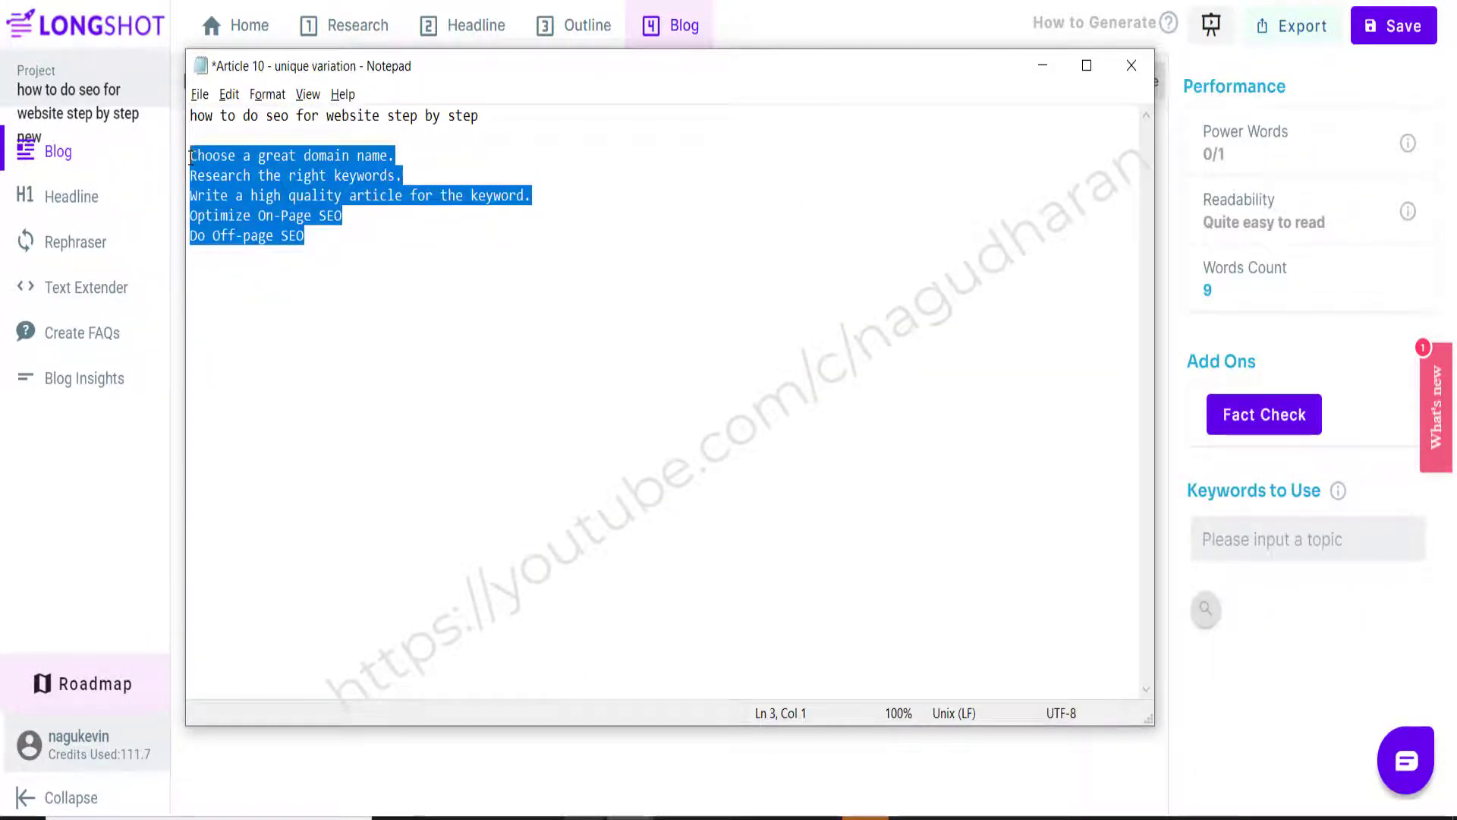
left_click(1043, 66)
key("ctrl+v")
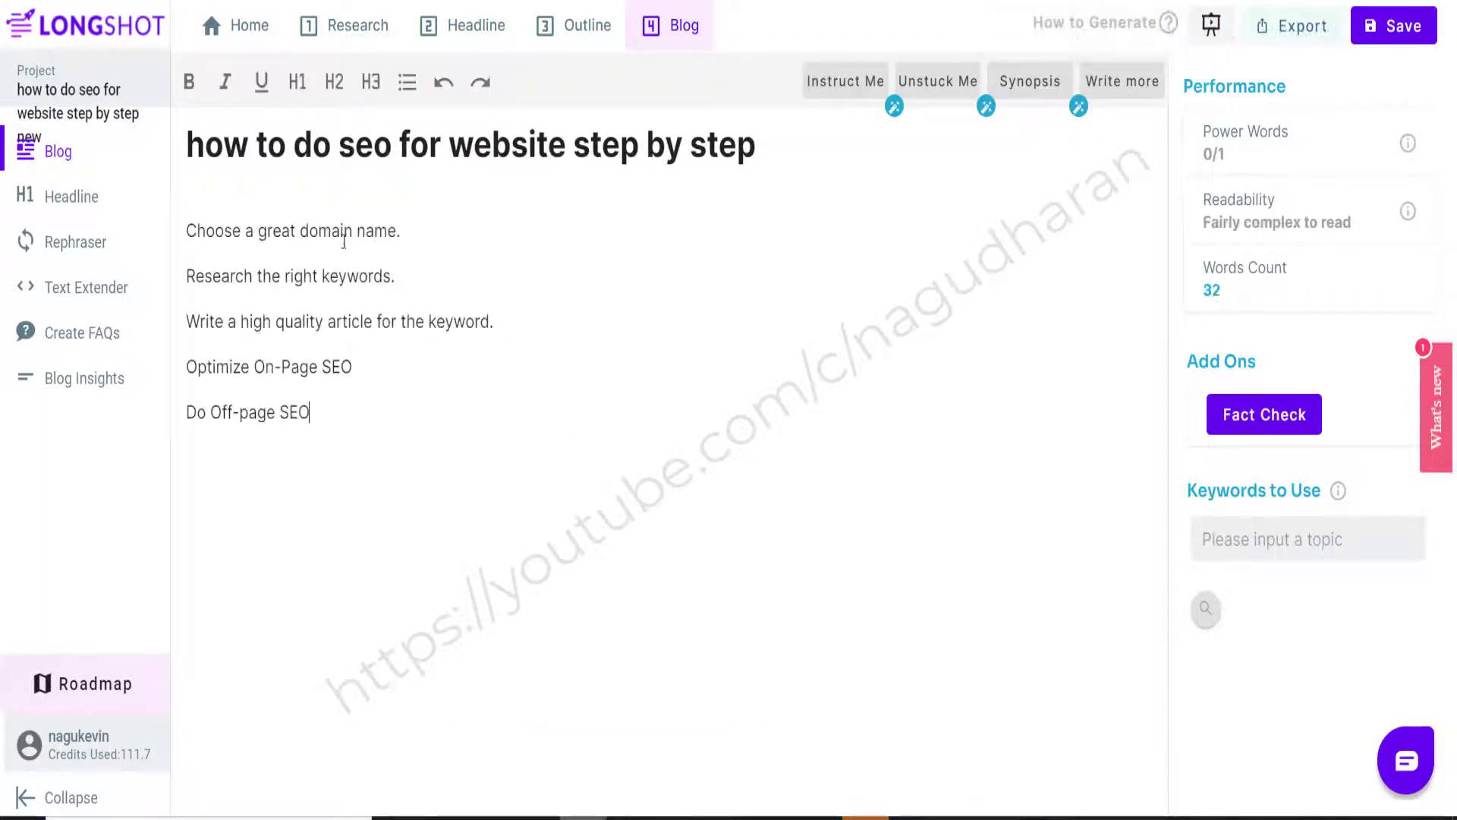
Format the five pasted SEO step lines as H2 headings
left_click_drag(400, 230, 331, 407)
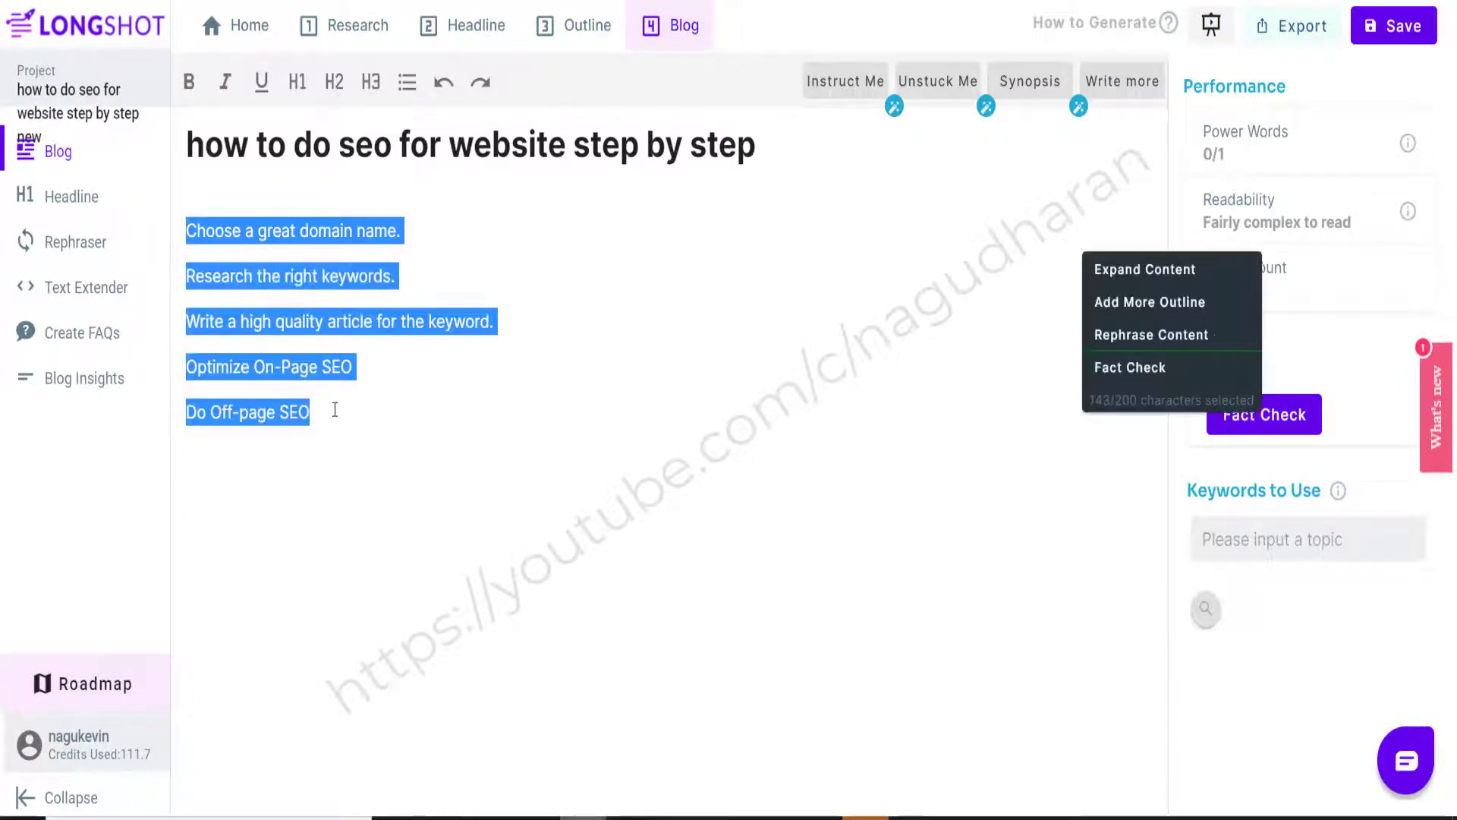
left_click(334, 84)
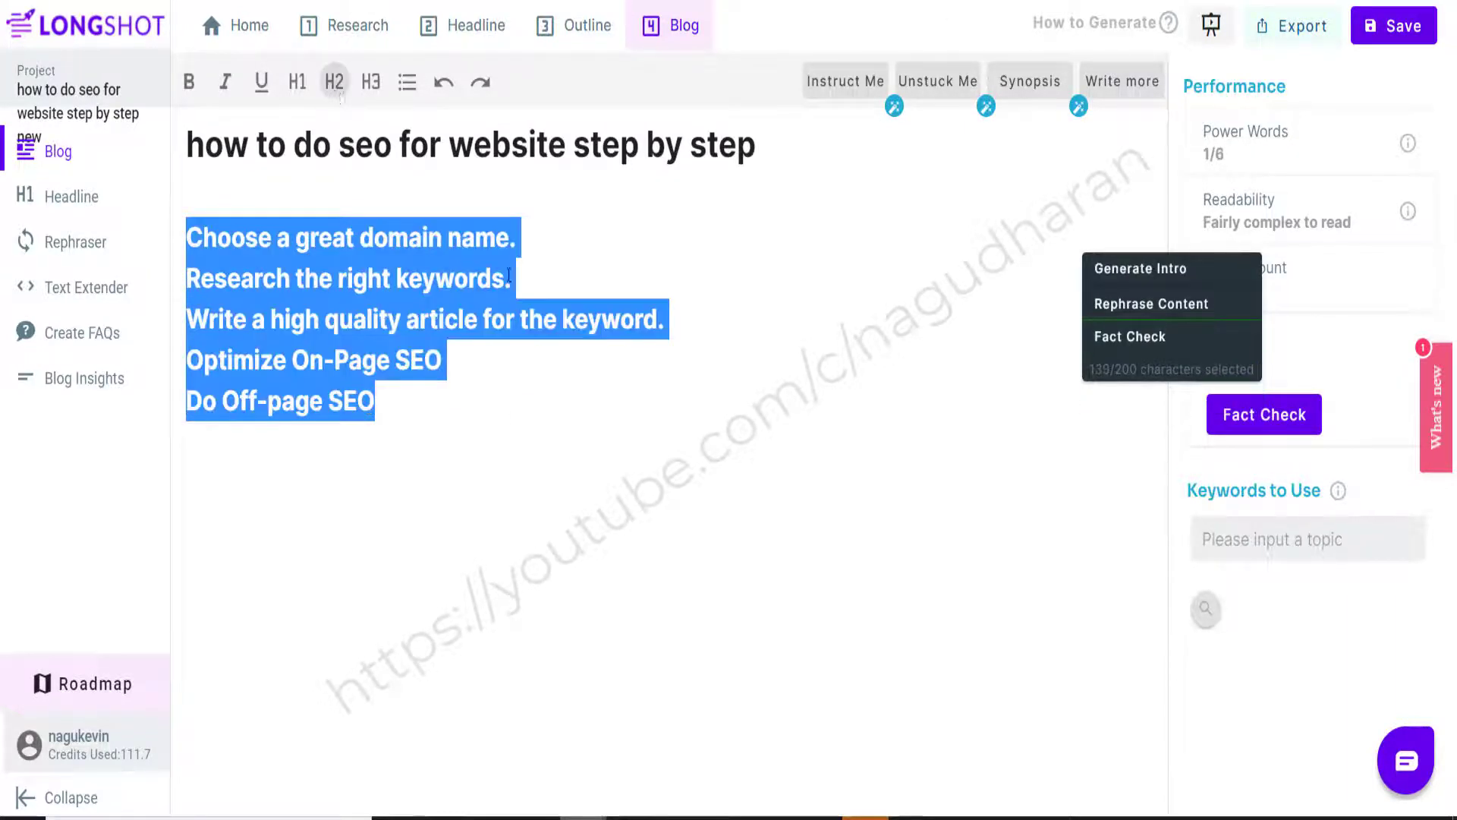
left_click(556, 227)
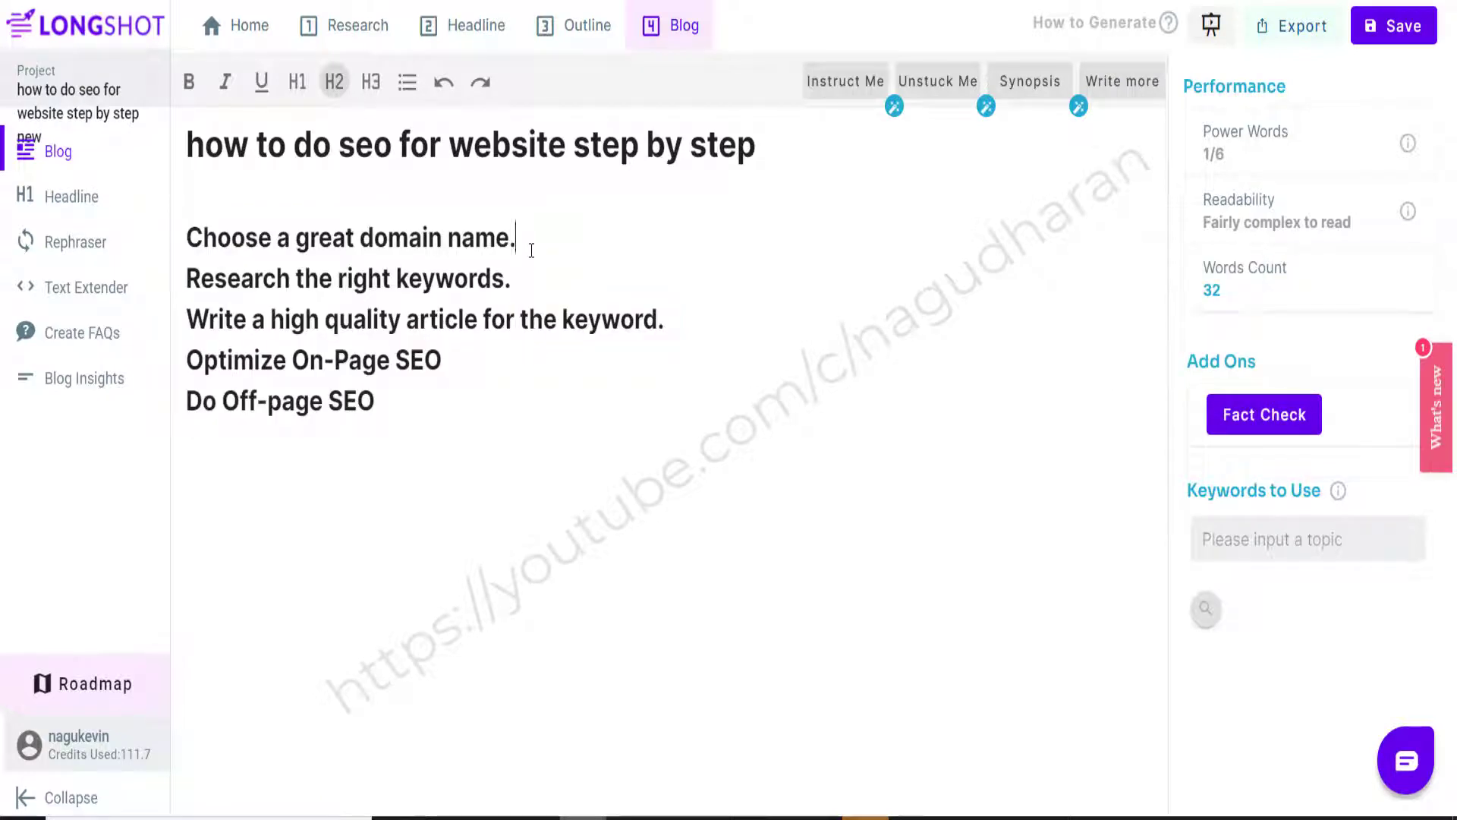
Generate an intro from the title "how to do seo for website step by step"
left_click(768, 146)
left_click_drag(768, 146, 186, 118)
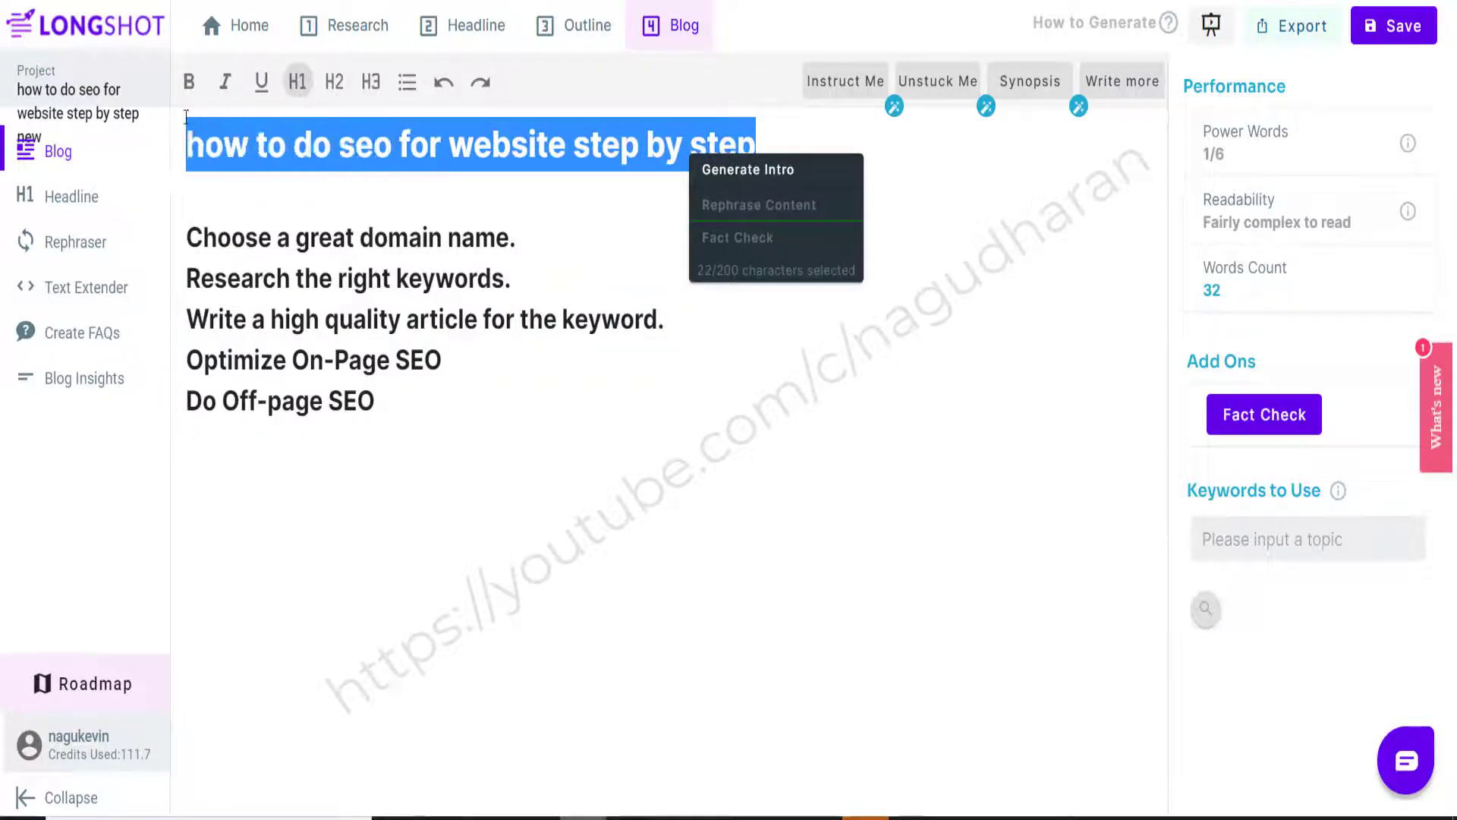
left_click(767, 176)
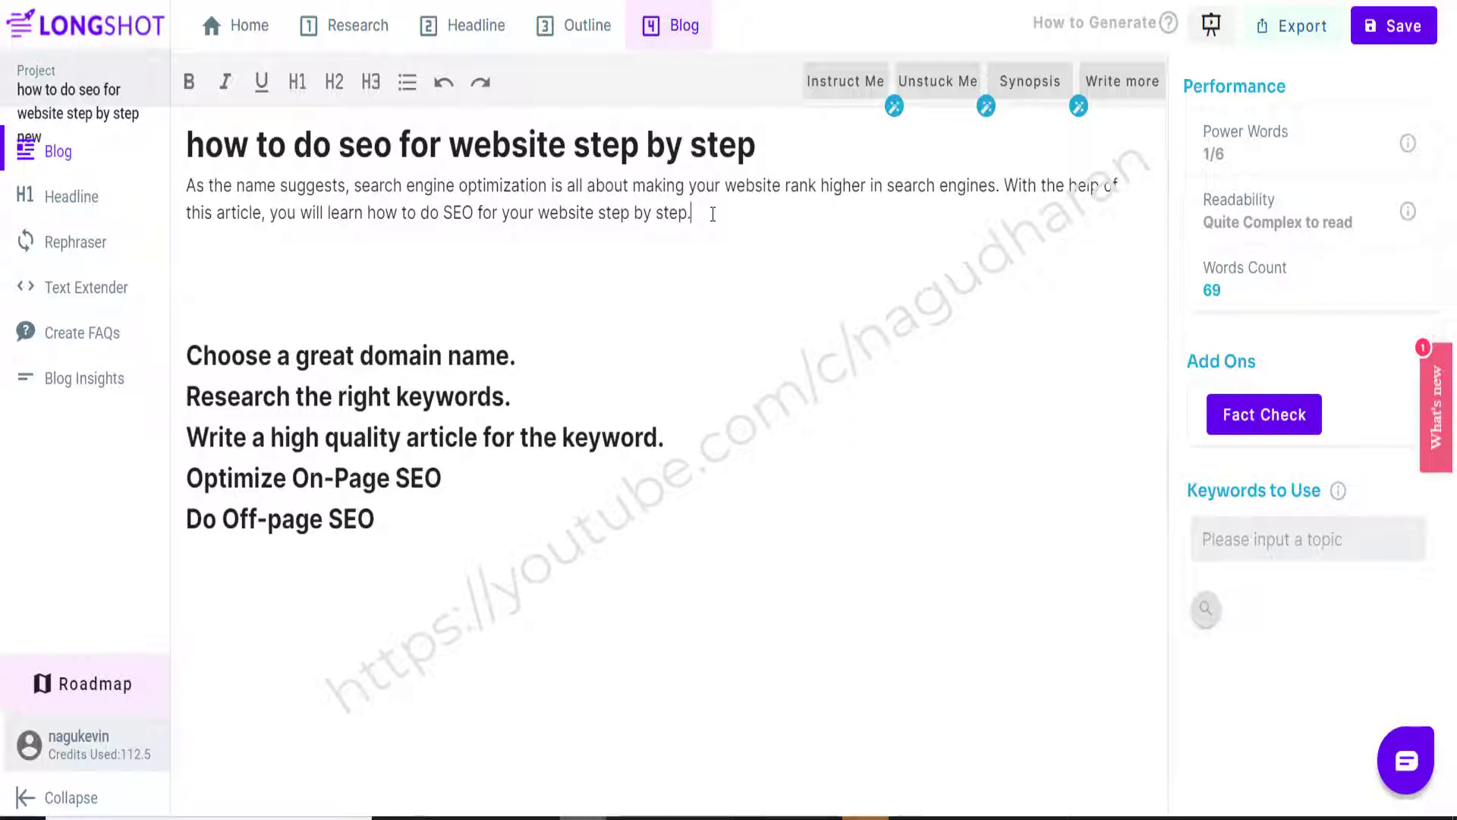
Extend the generated intro paragraph below the blog title using Write more
left_click(696, 211)
left_click(1121, 81)
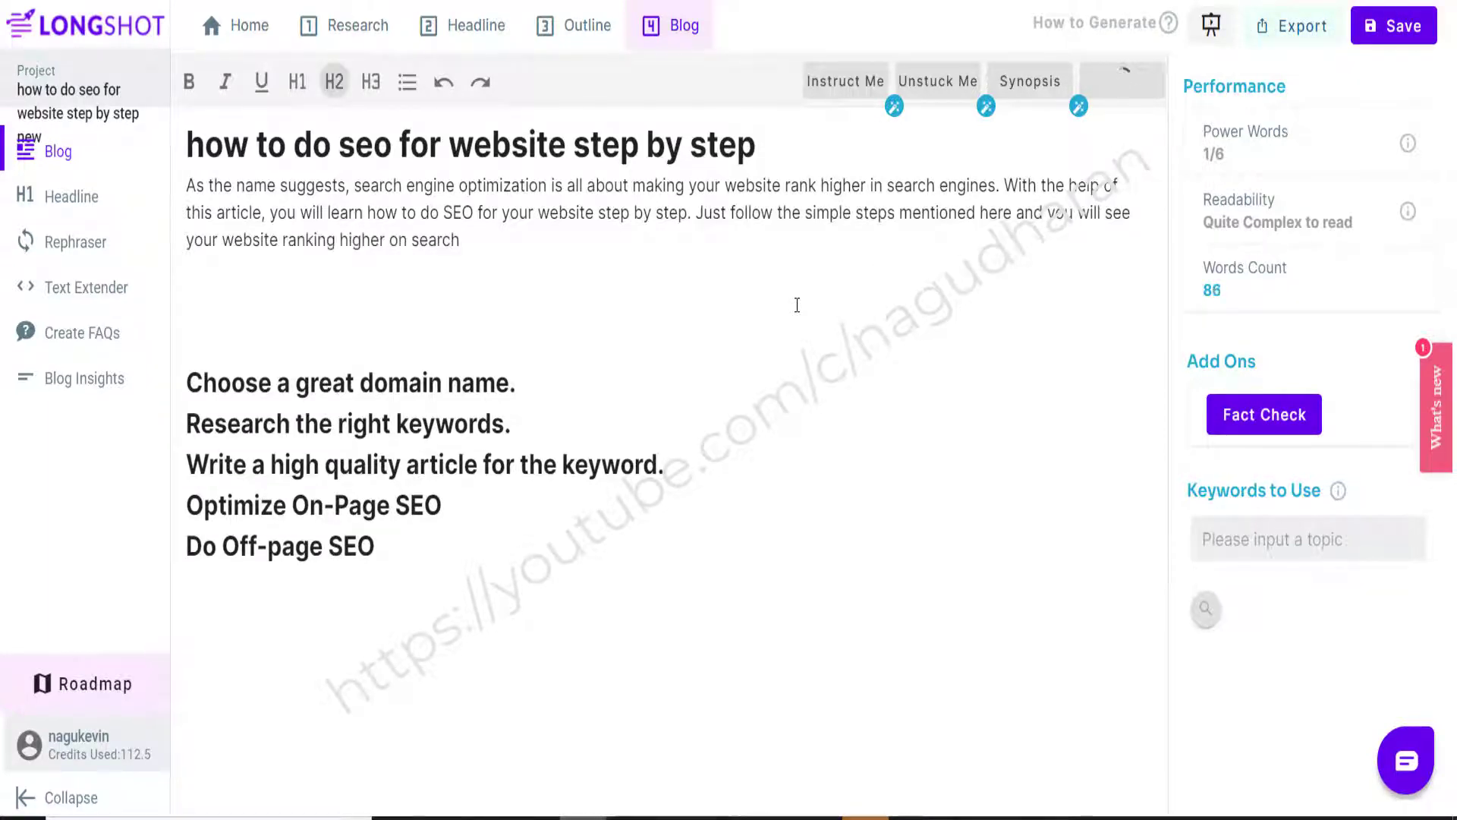
left_click(612, 312)
left_click(614, 290)
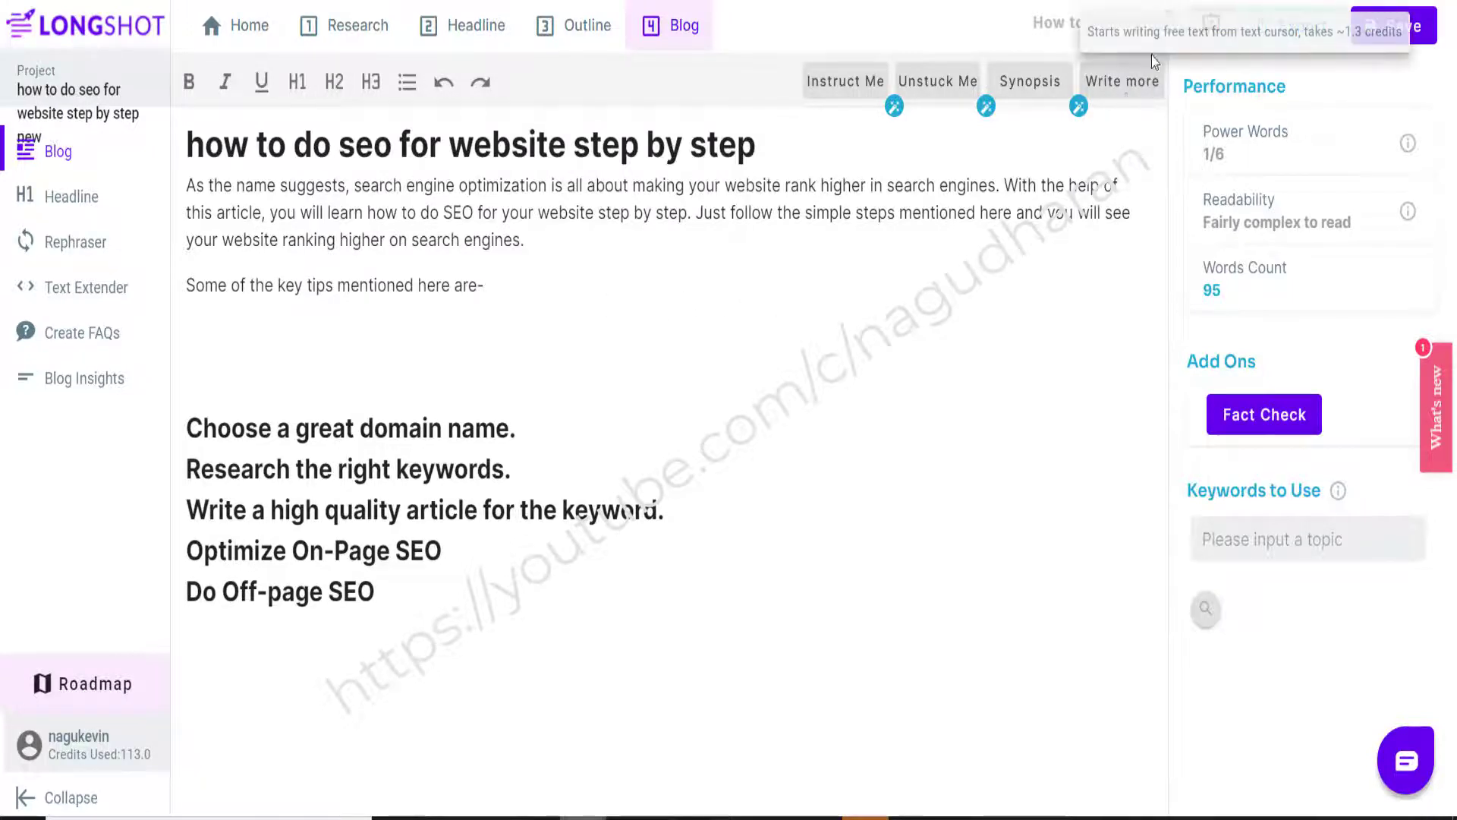
left_click(1122, 95)
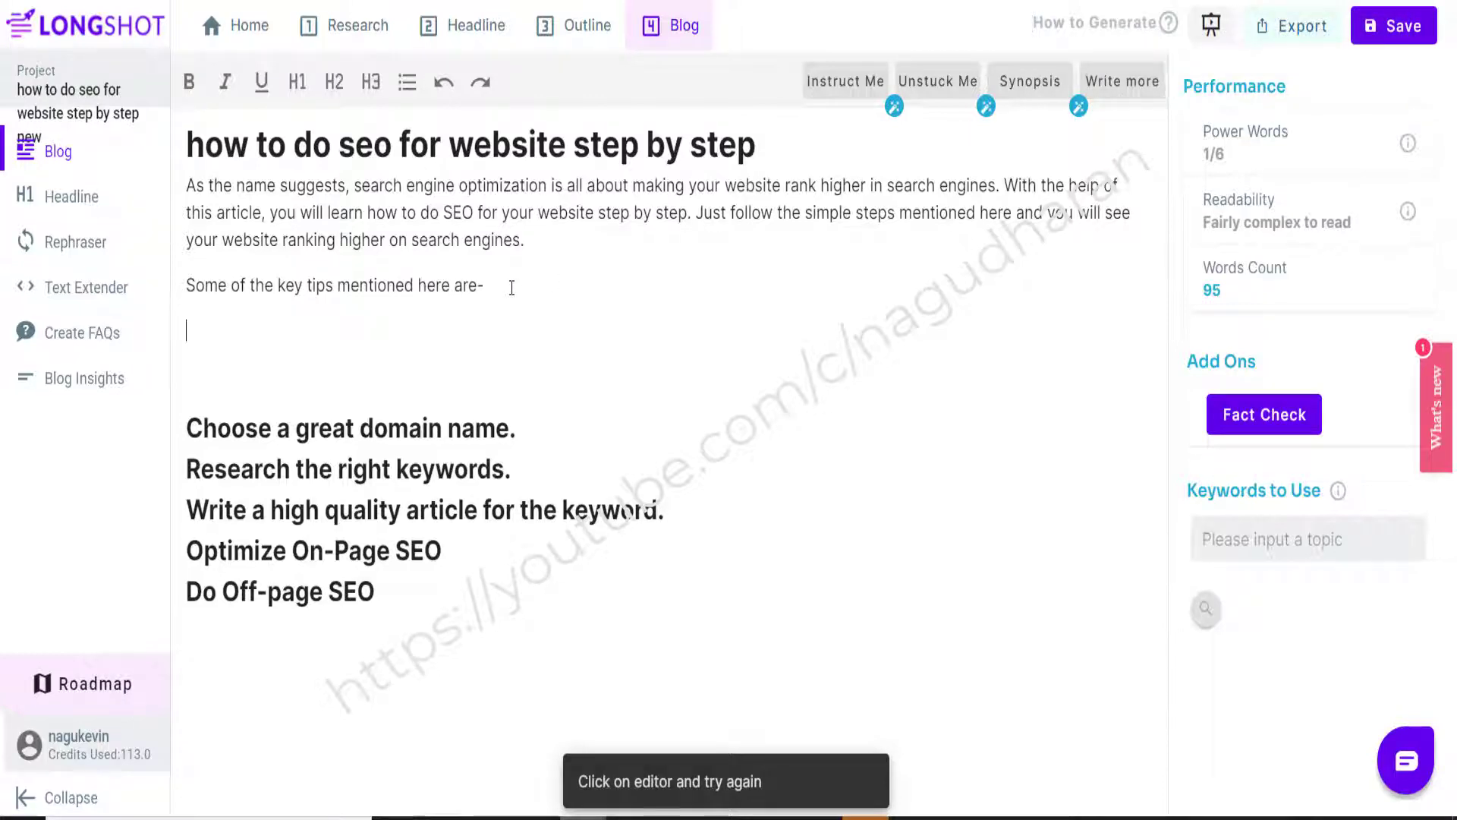
Delete the line "Some of the key tips mentioned here are-" and the empty lines before the "Choose a great domain name." heading
left_click_drag(512, 287, 156, 299)
key("Delete")
key("Delete")
key("Delete")
key("Delete")
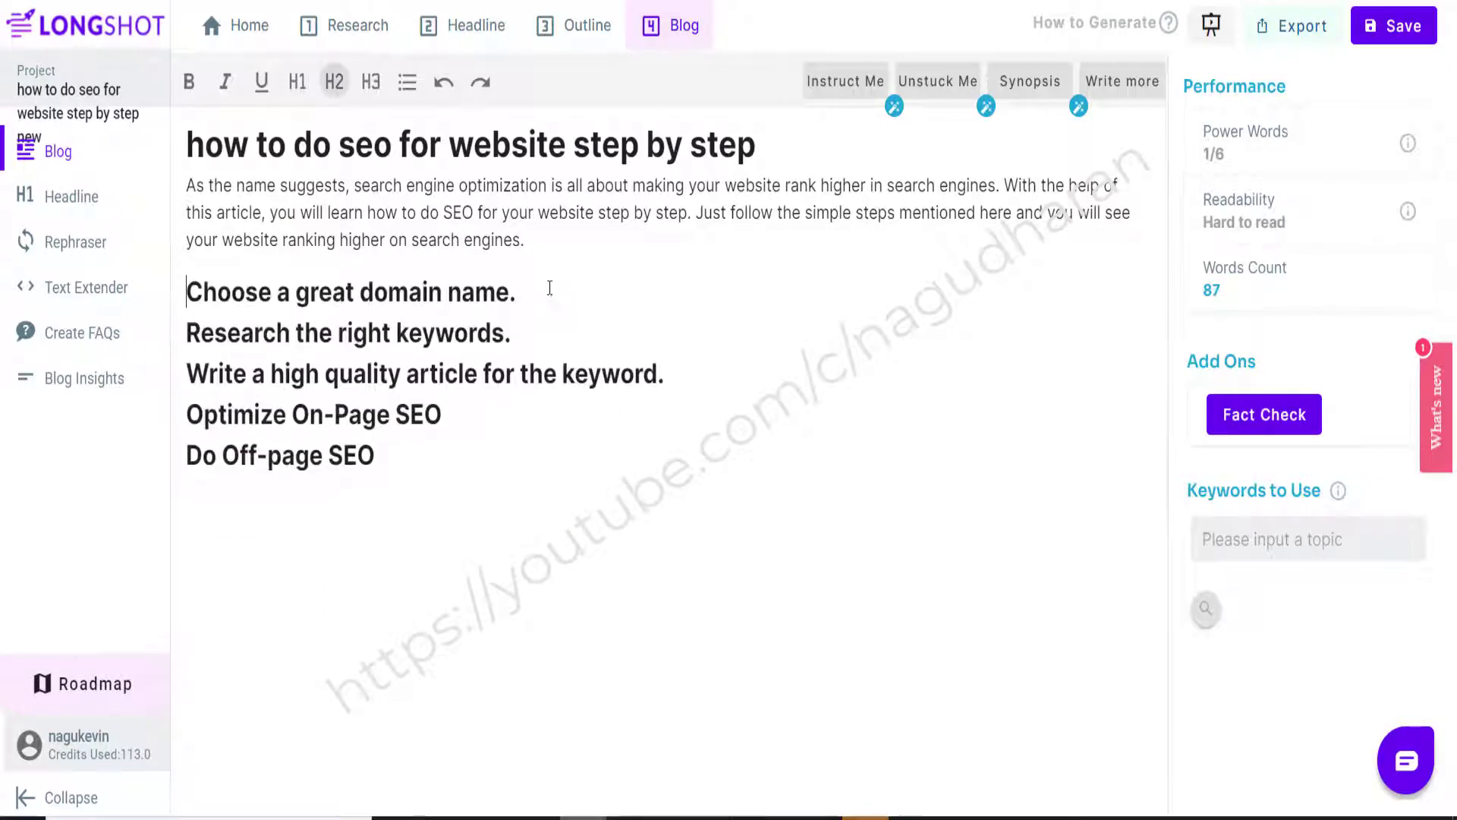
Generate an intro from the heading "Choose a great domain name." and extend its paragraph with Write more
left_click_drag(549, 289, 190, 294)
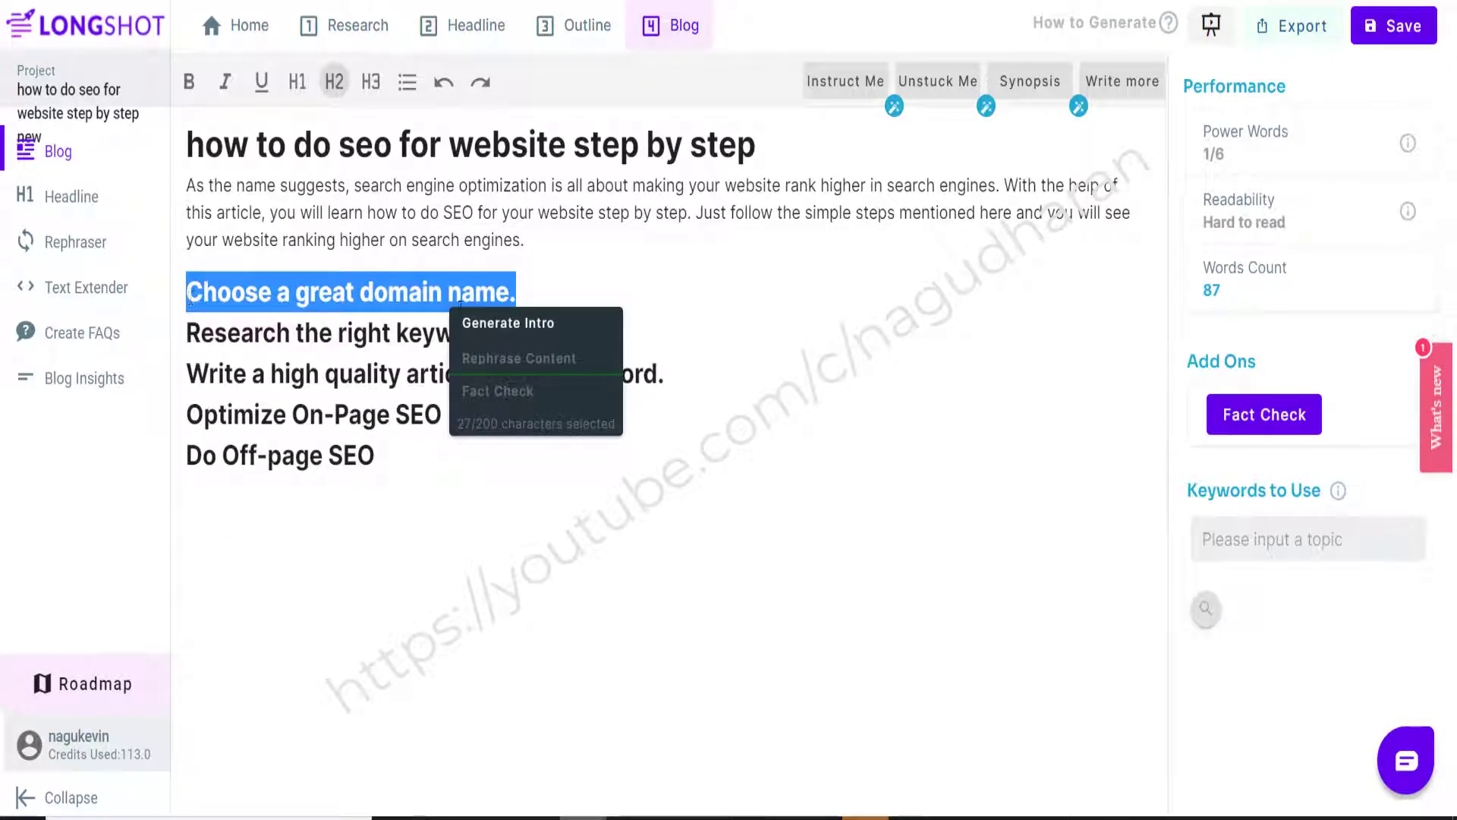
left_click(524, 324)
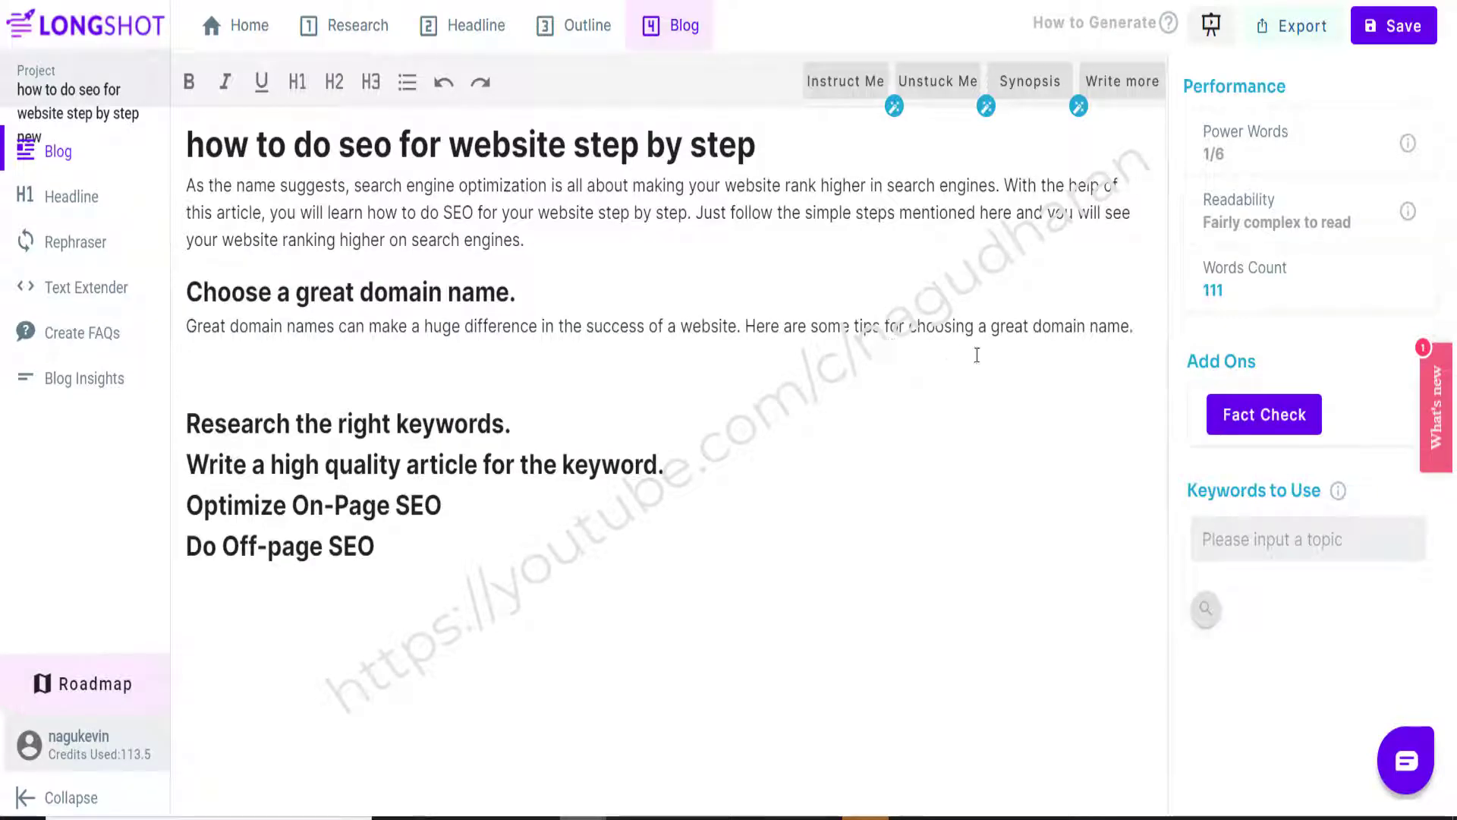
left_click(1120, 83)
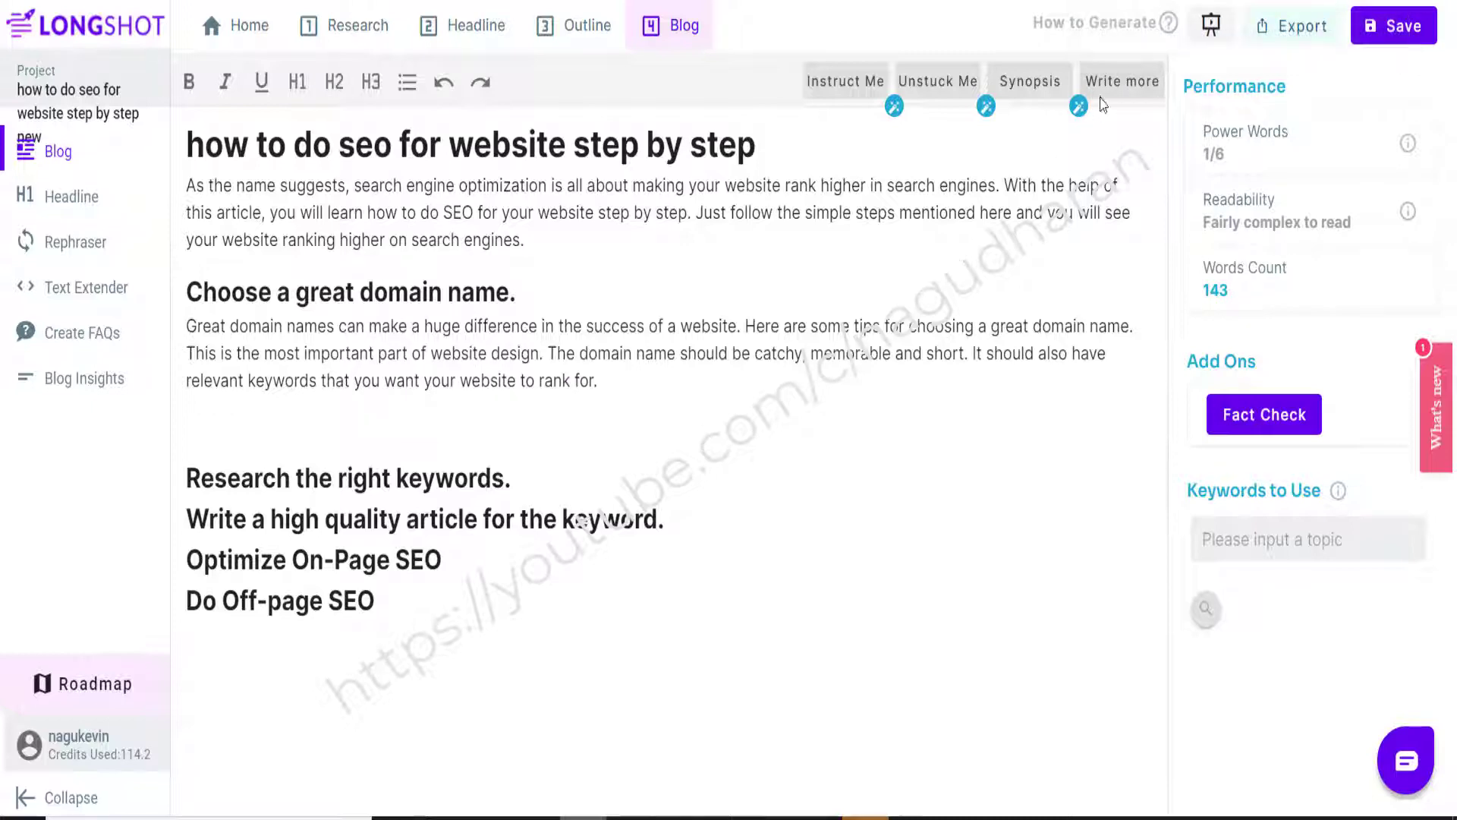
left_click(1114, 85)
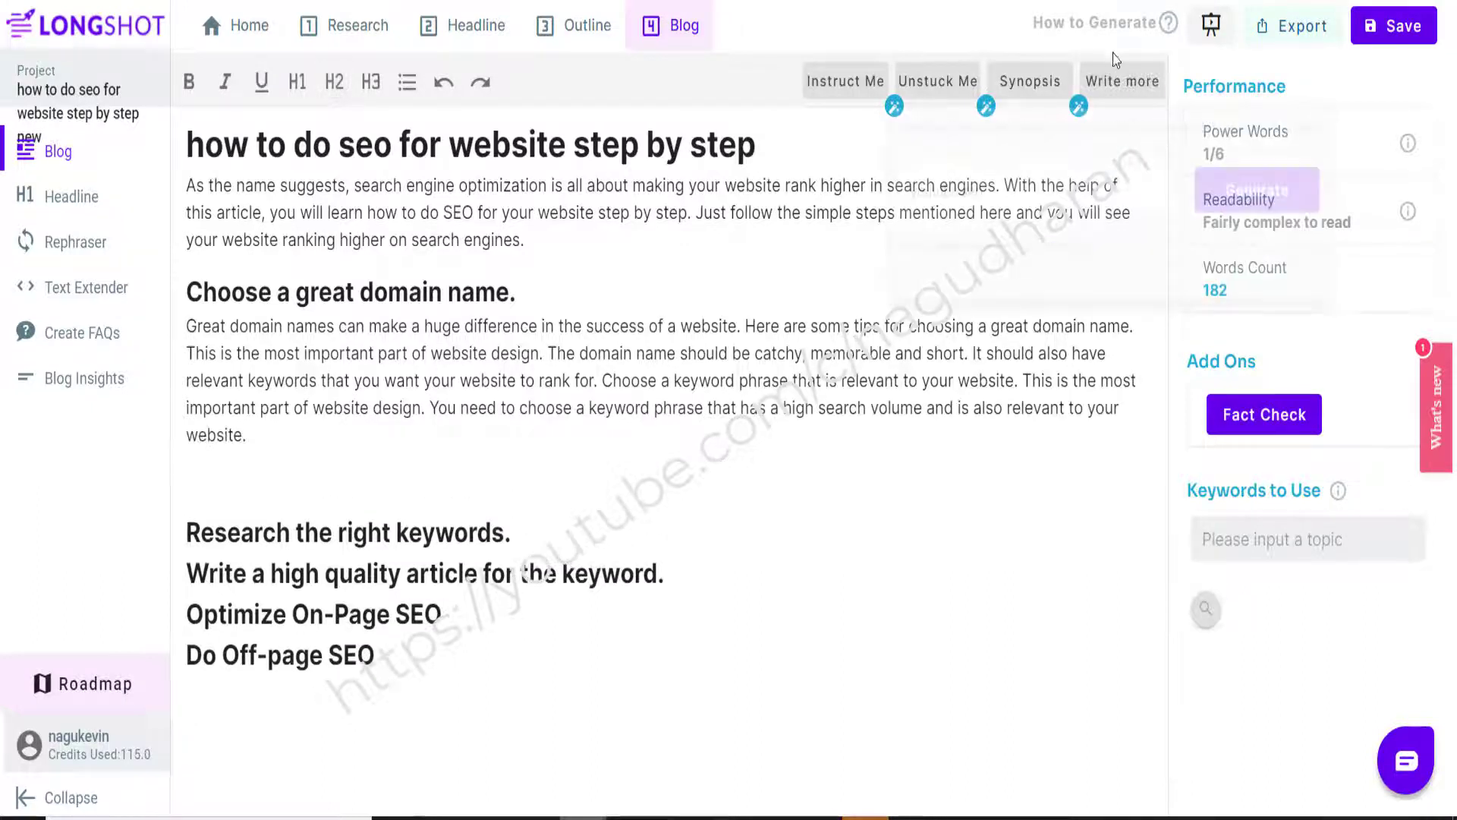
left_click(1121, 87)
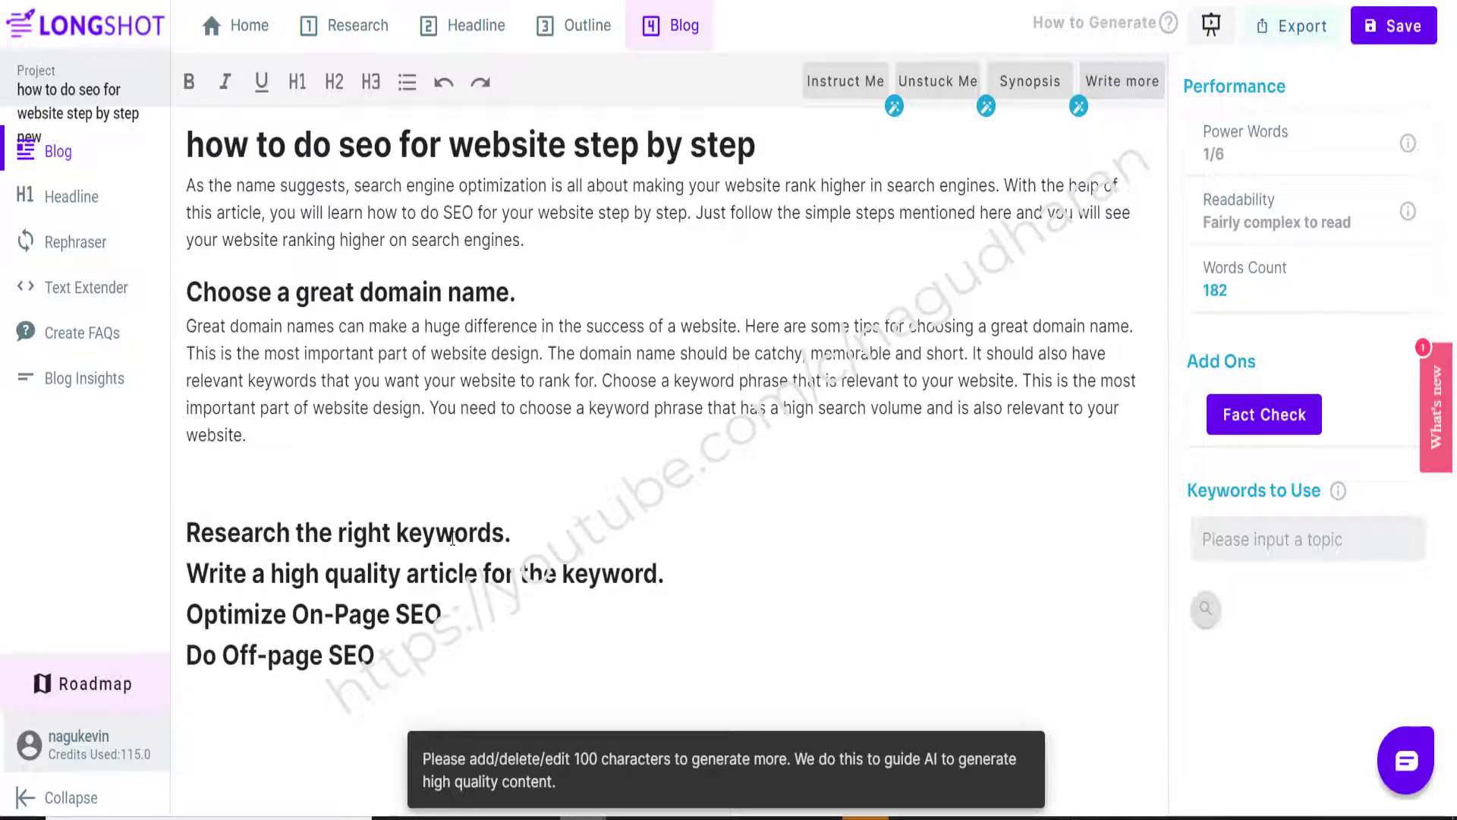
Generate an intro from the heading "Research the right keywords." and try to extend it with Write more
left_click_drag(510, 531, 185, 533)
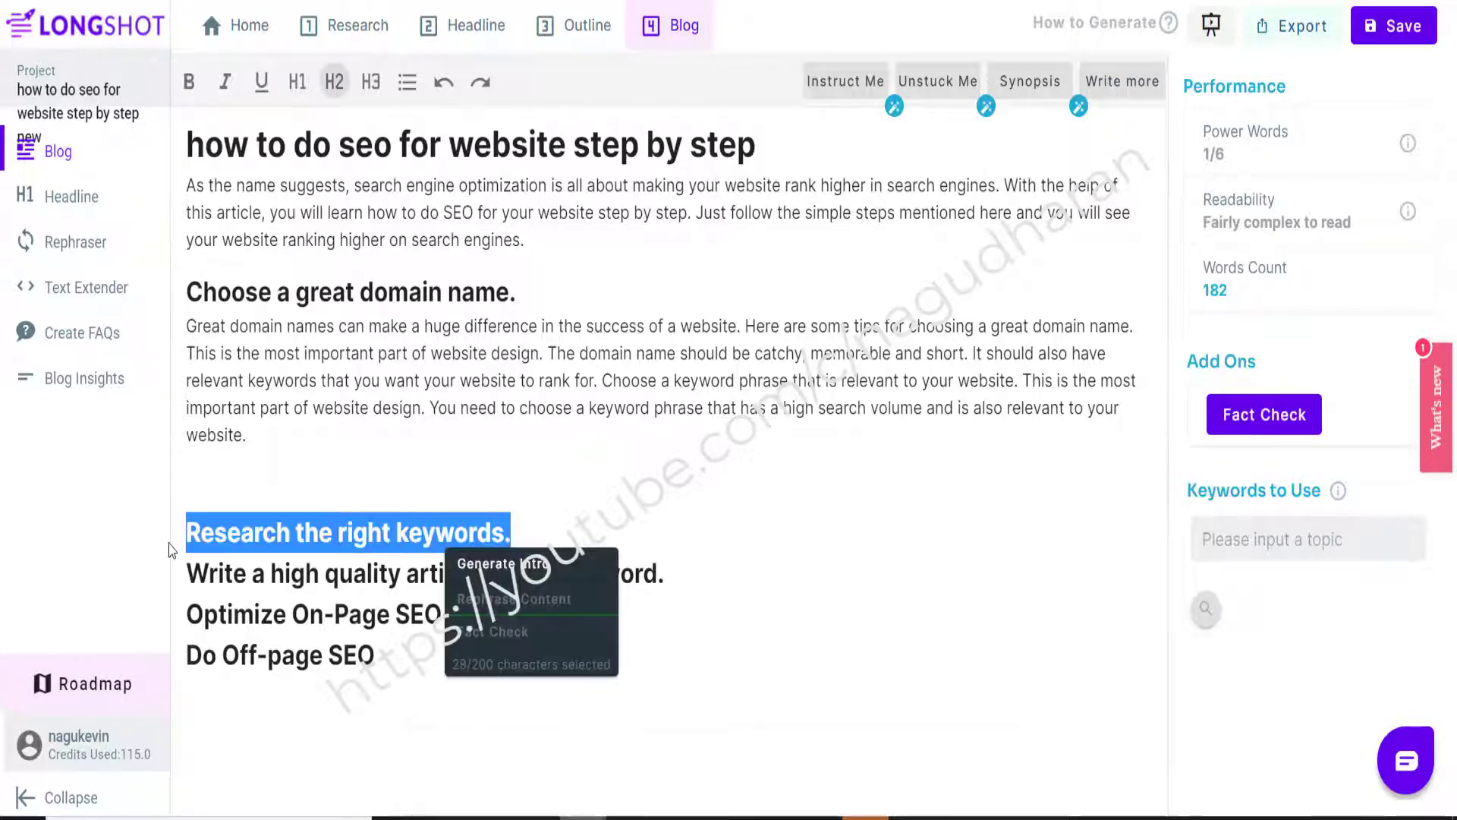
left_click(479, 575)
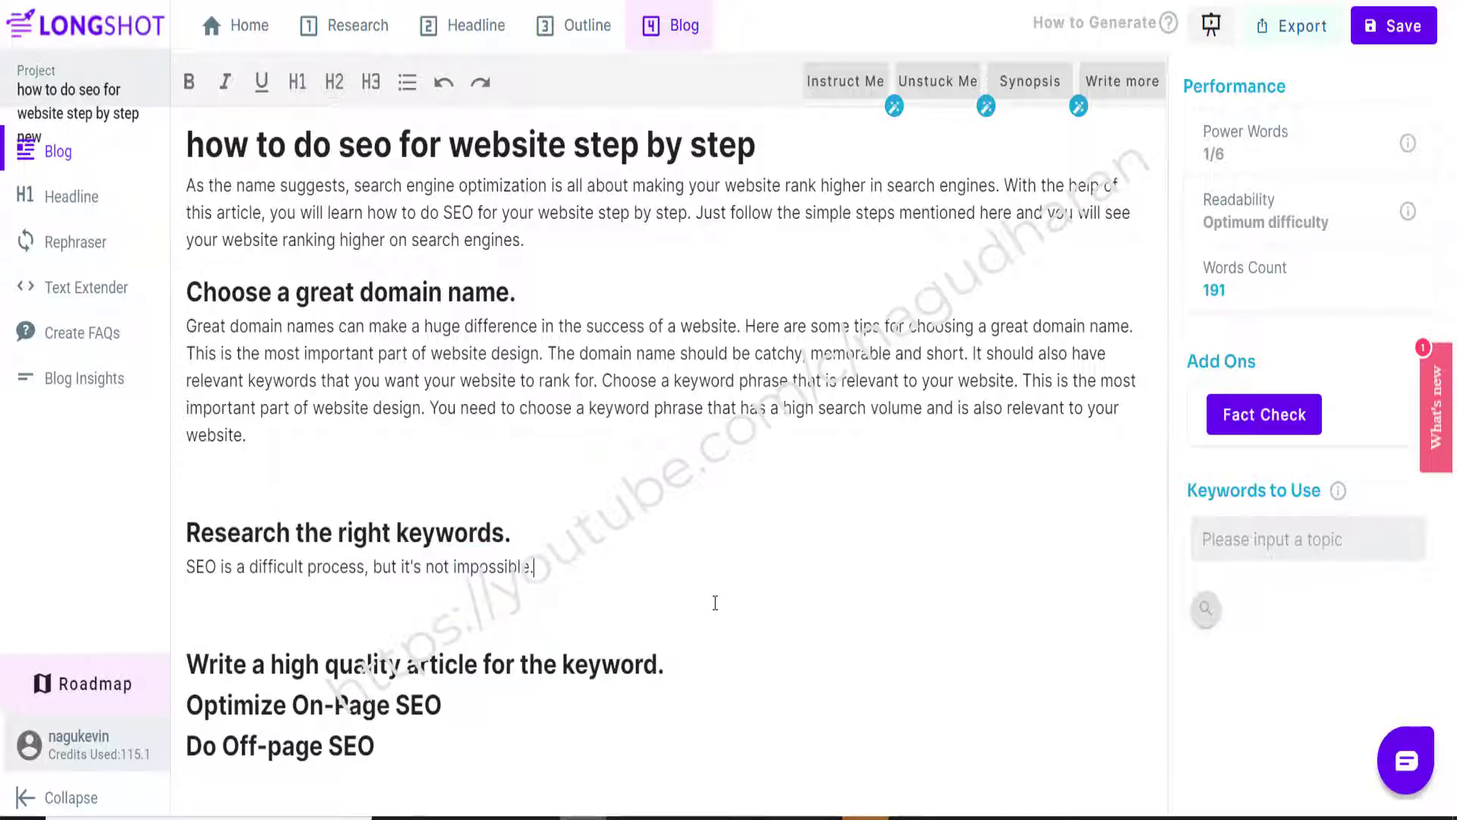
left_click(1124, 98)
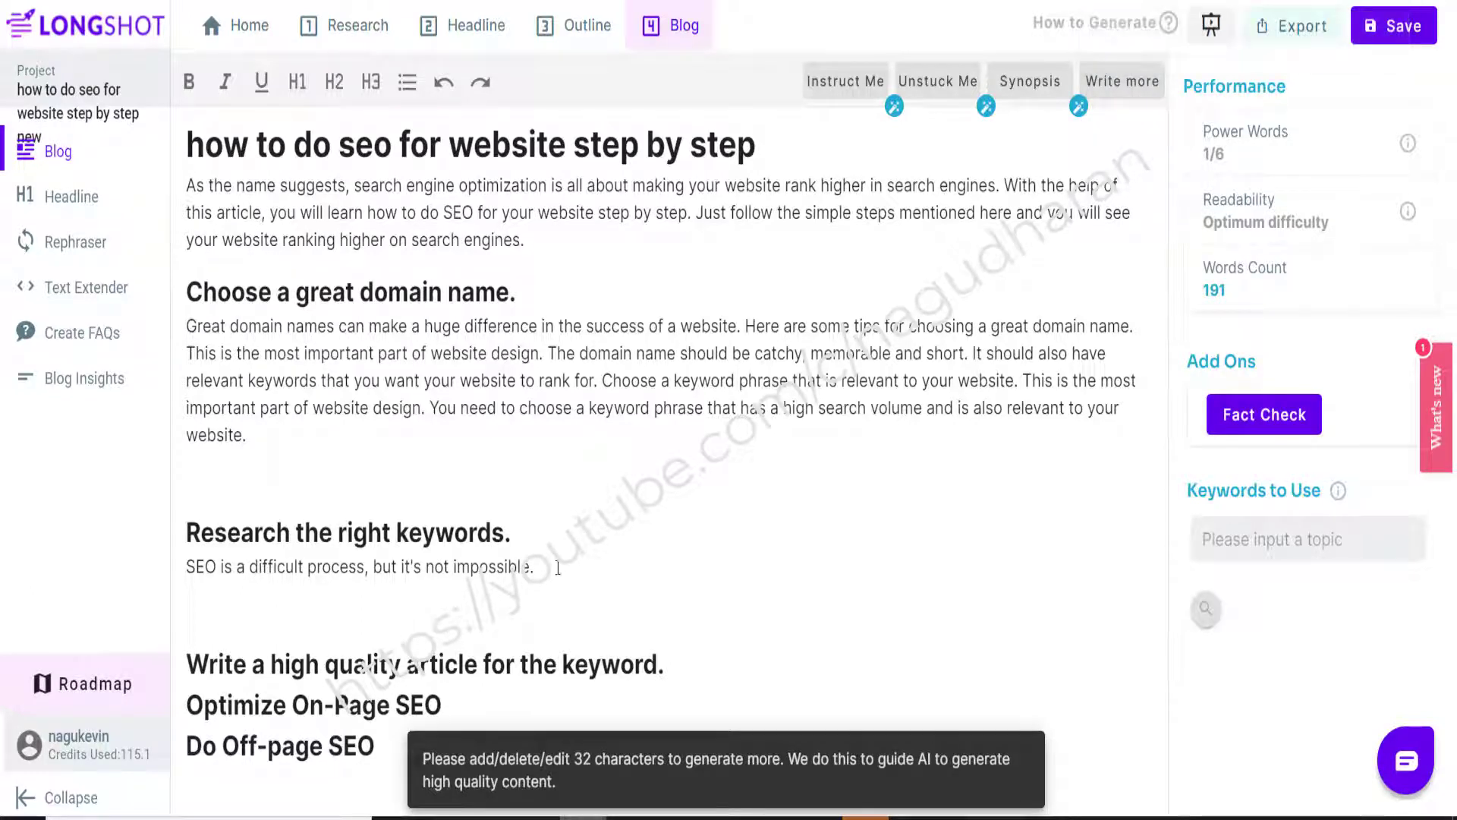
Lengthen the "Research the right keywords." text with Expand Content and Write more, and remove the empty line above that heading
left_click_drag(541, 566, 184, 565)
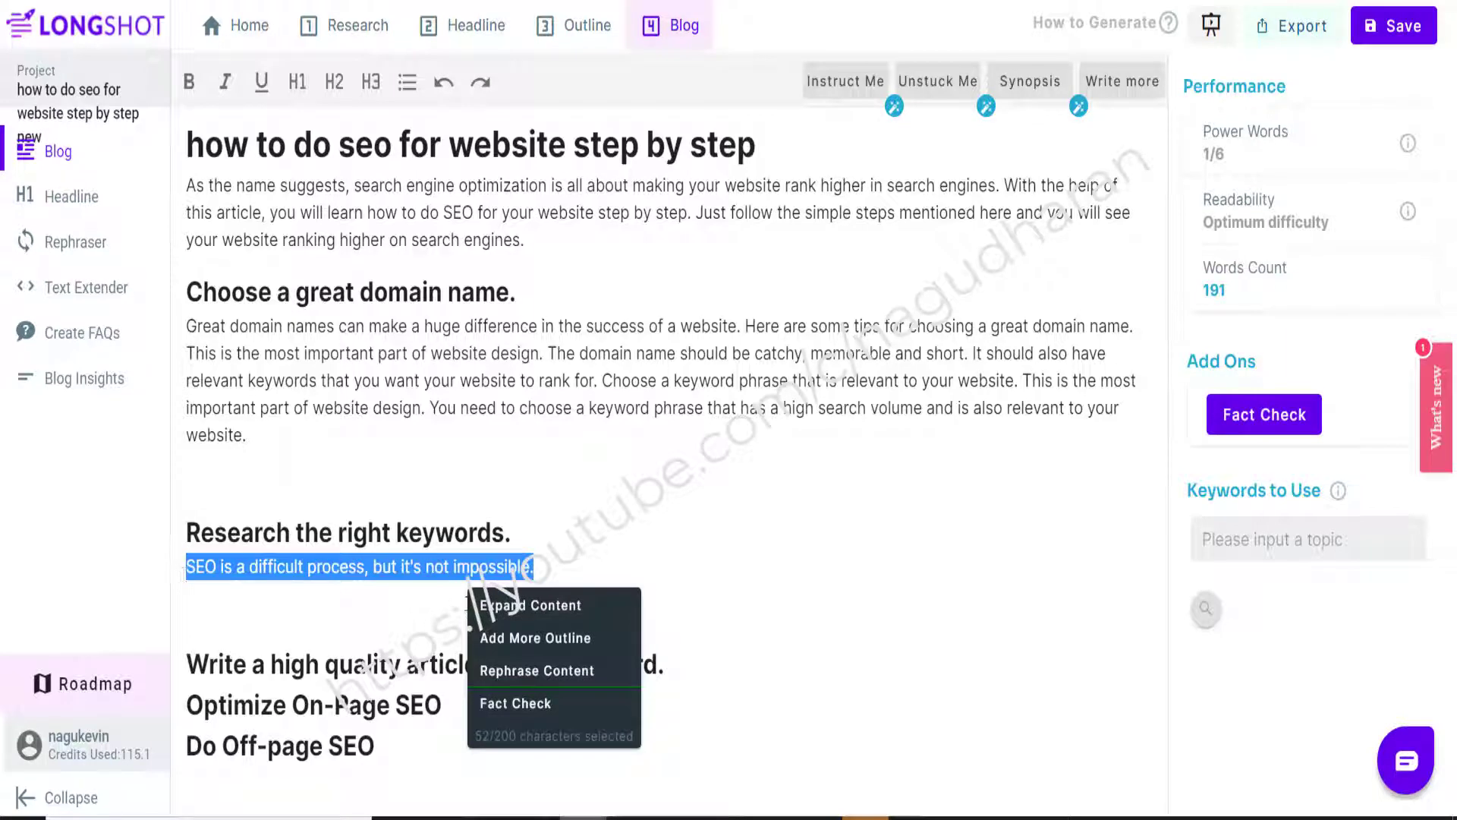
left_click(532, 607)
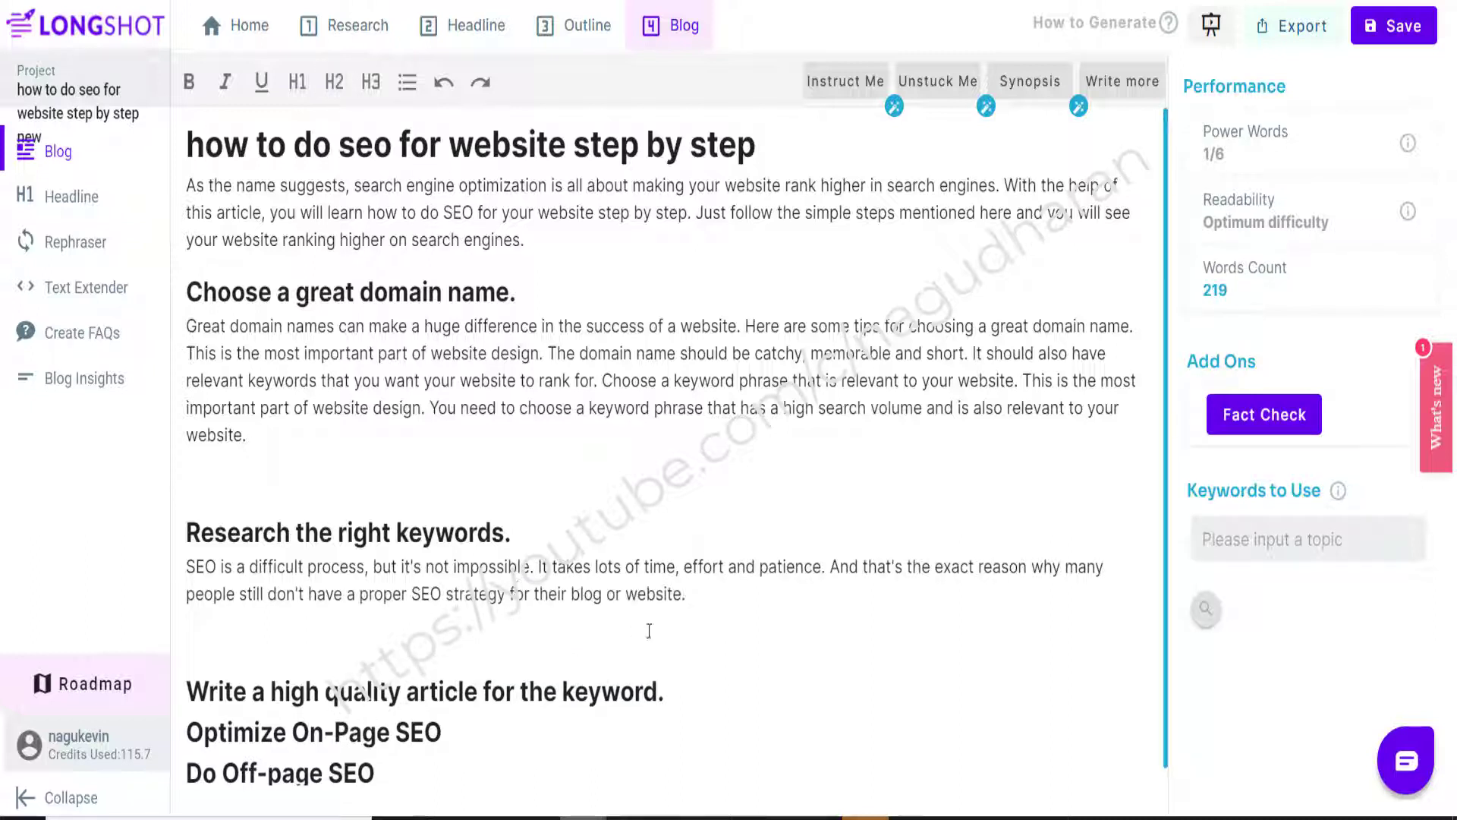
left_click(1116, 85)
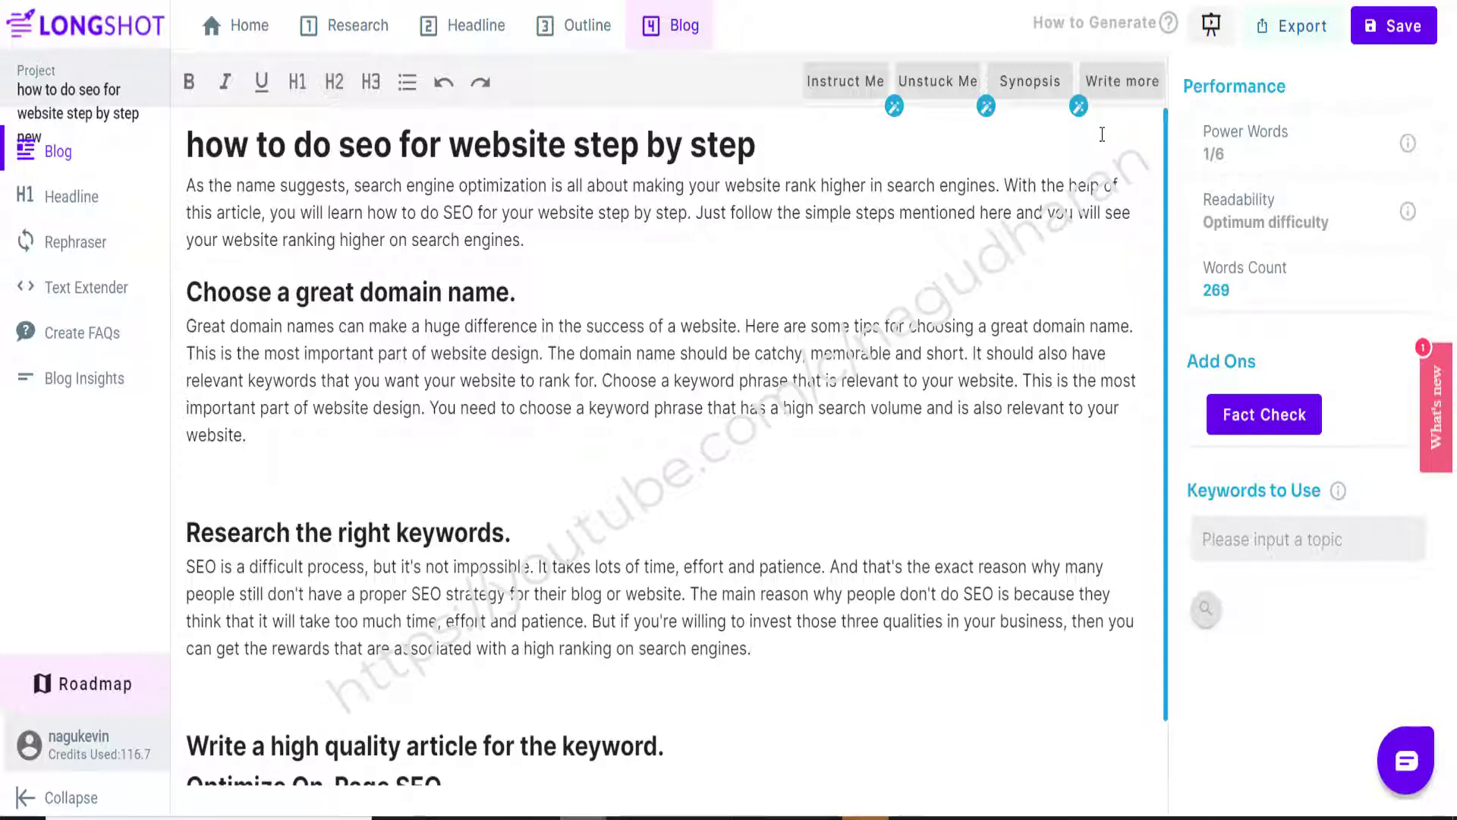
left_click(1122, 82)
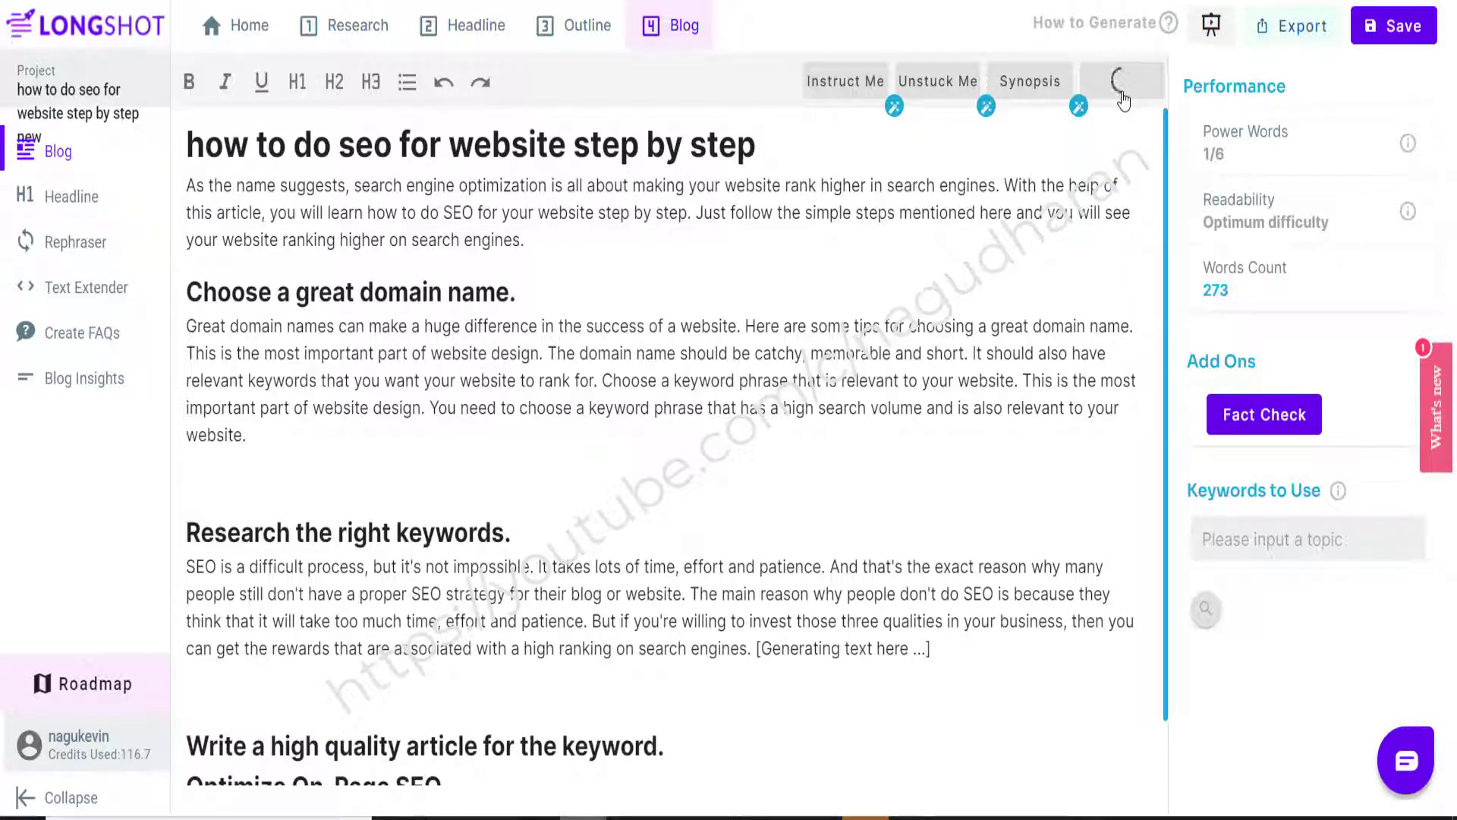
left_click(602, 537)
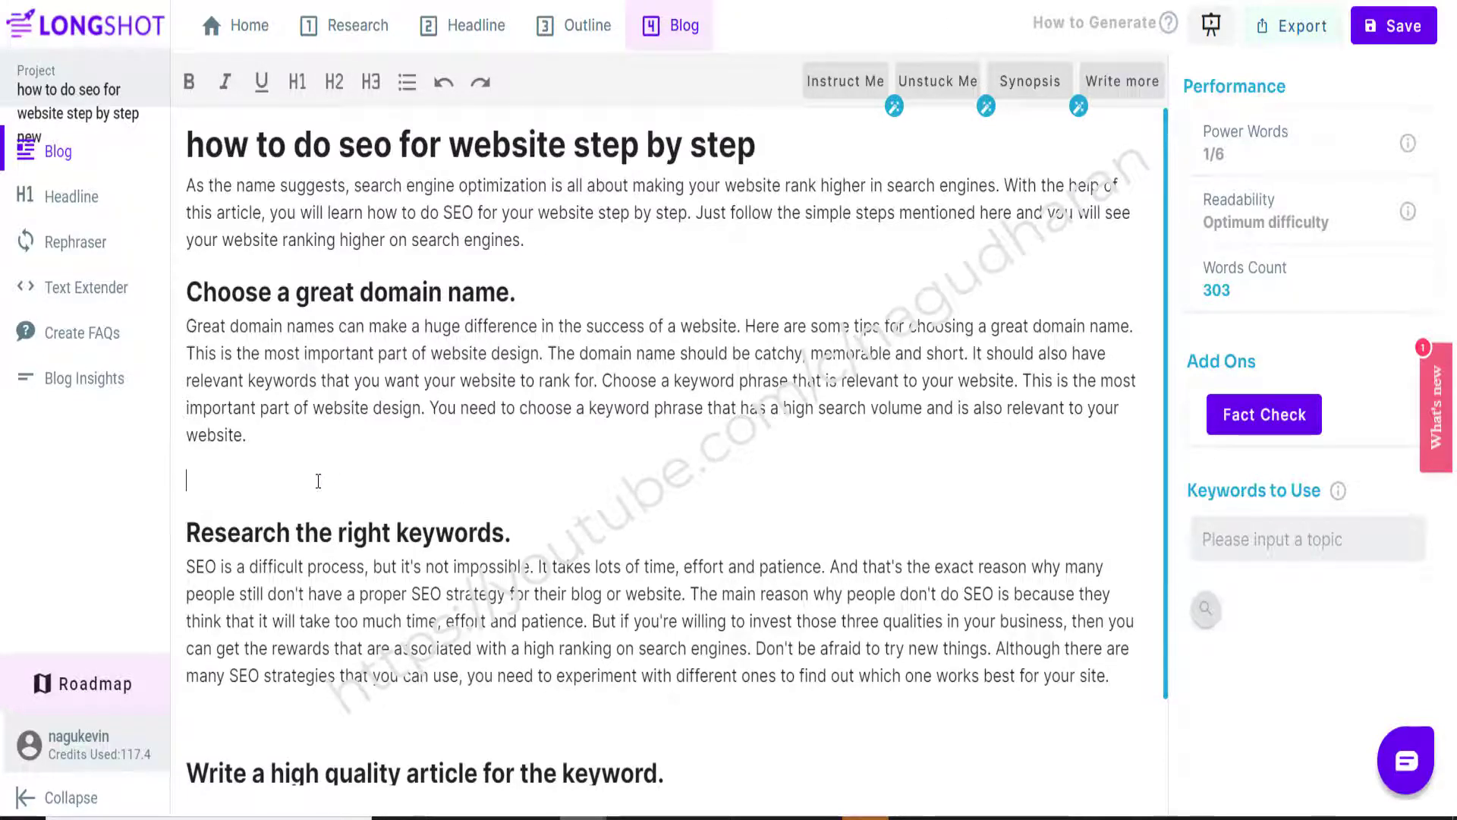
key("Delete")
Generate an intro from the heading "Write a high quality article for the keyword." and extend its paragraph with Write more
scroll(574, 660, "down", 1)
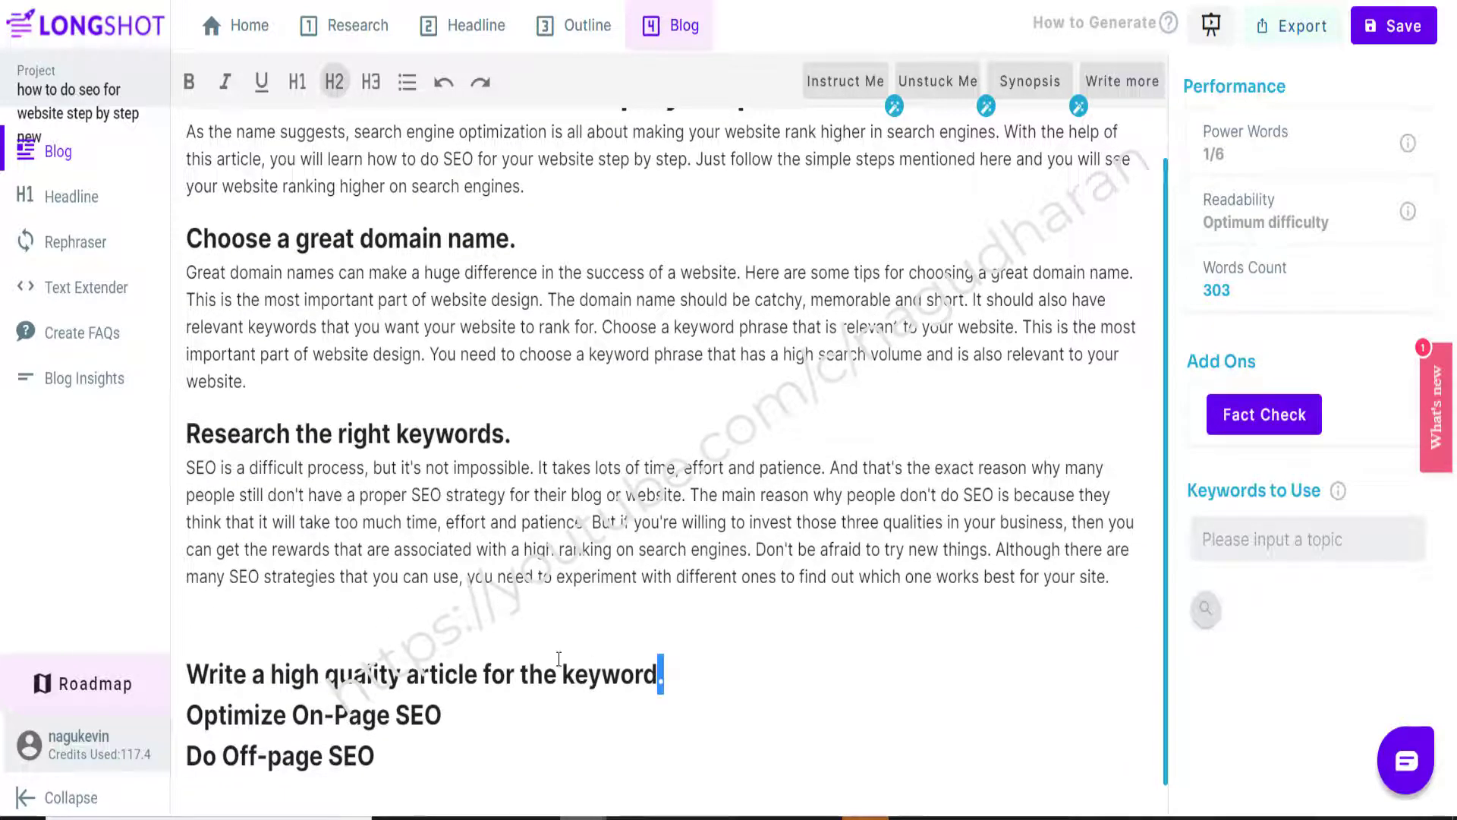
left_click_drag(560, 659, 432, 594)
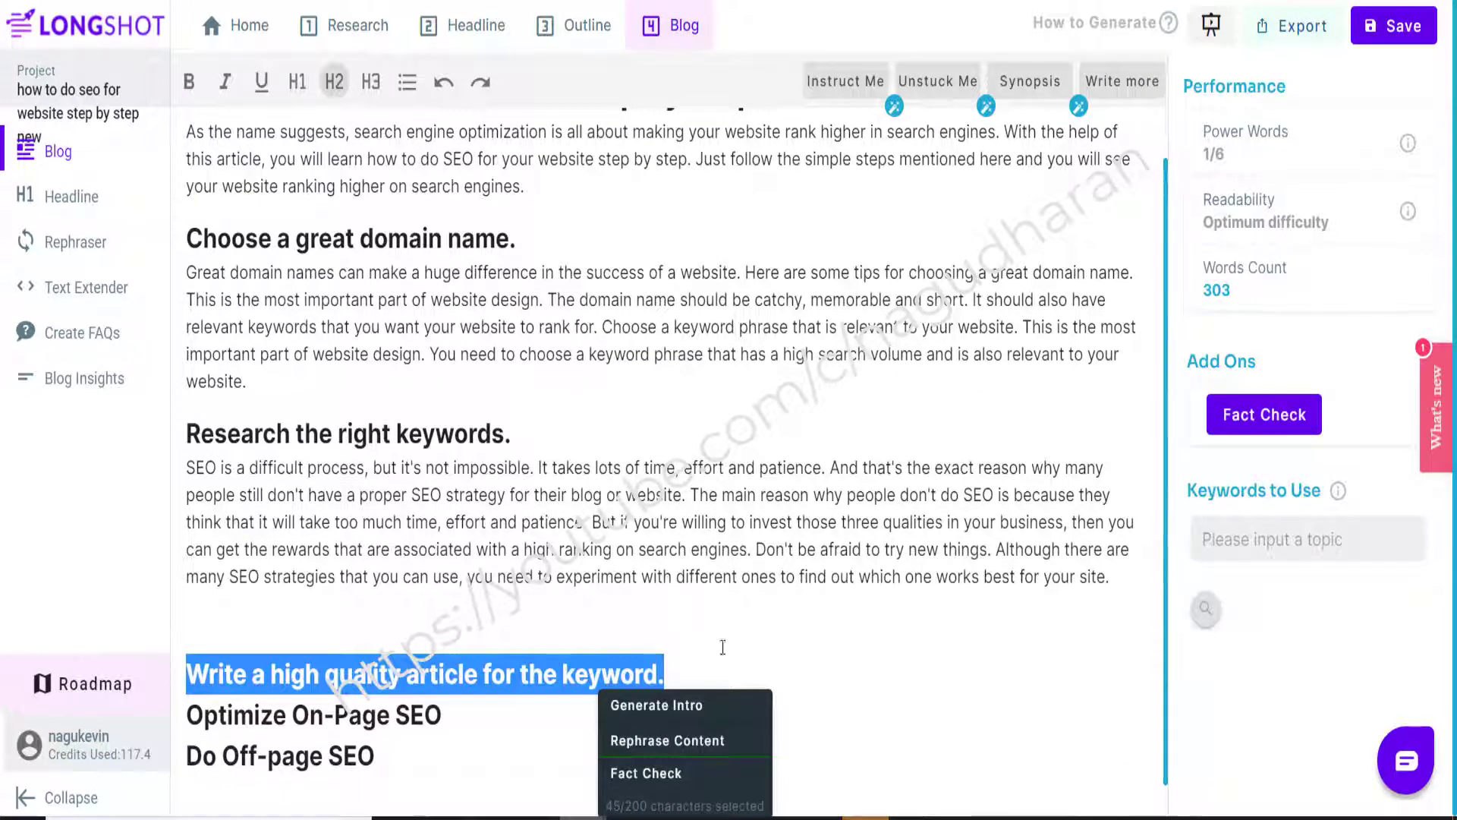
left_click(649, 704)
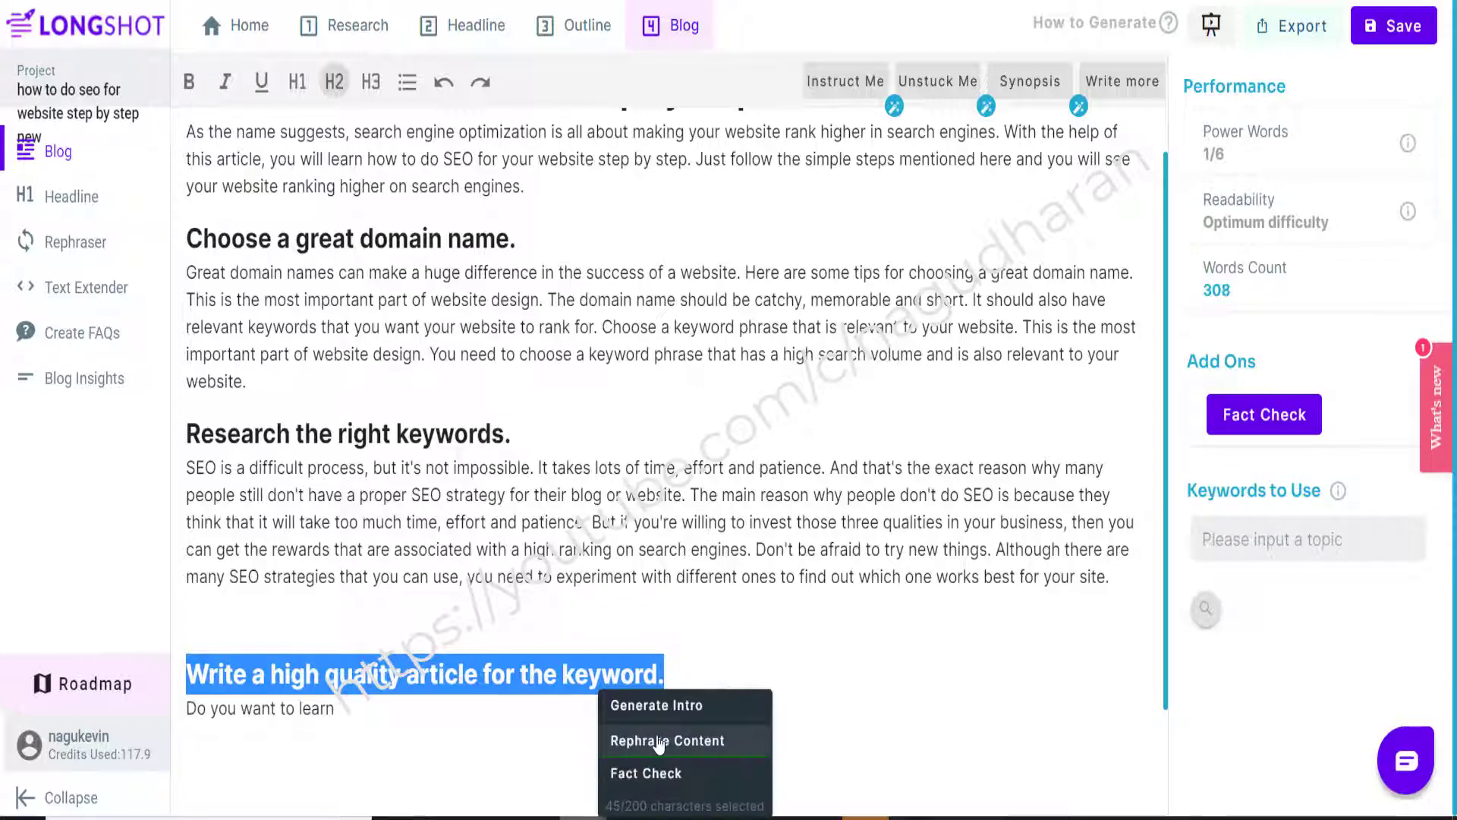
key("ctrl+Tab")
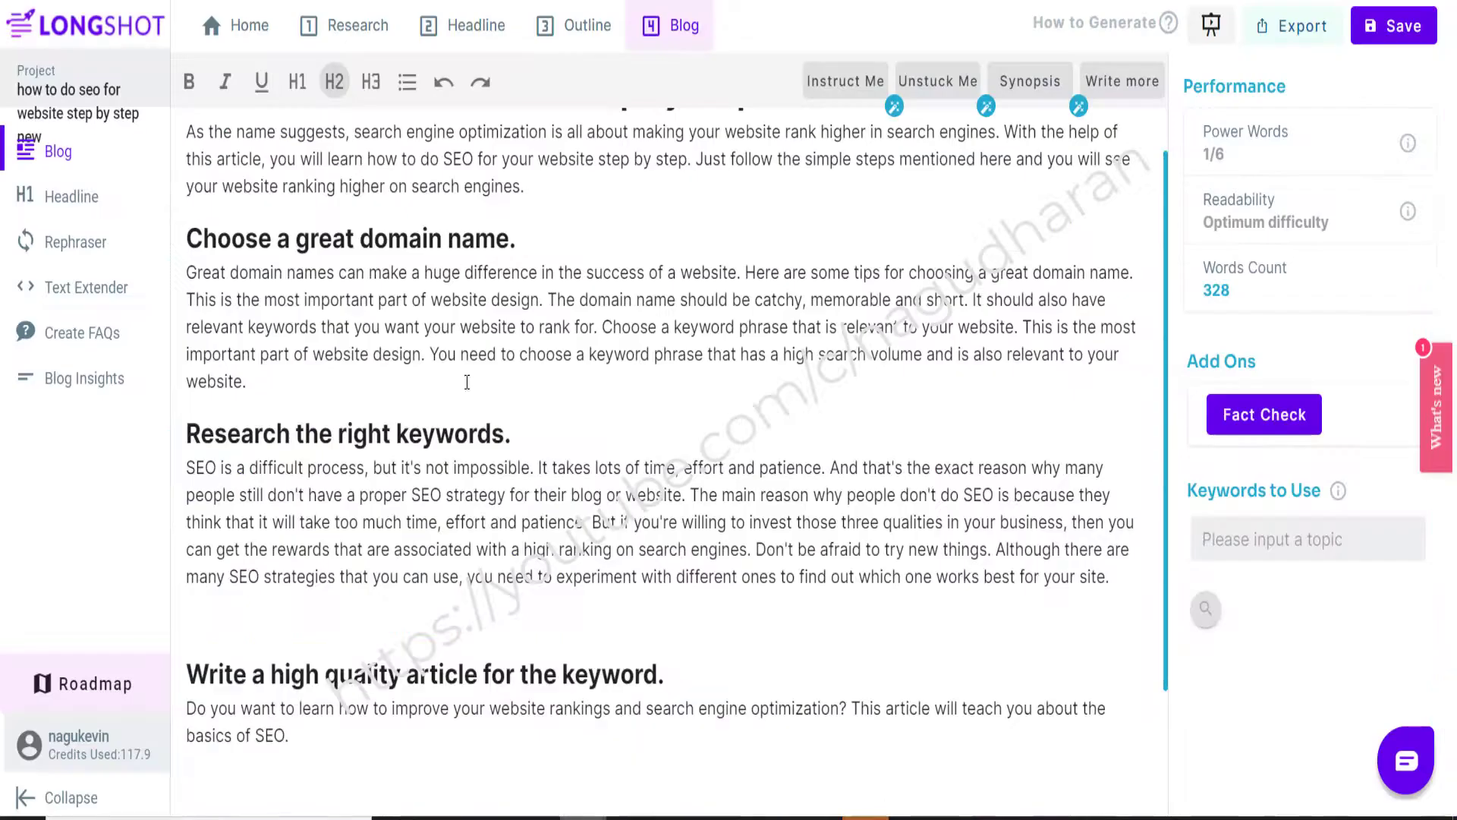
scroll(237, 525, "down", 2)
left_click(302, 612)
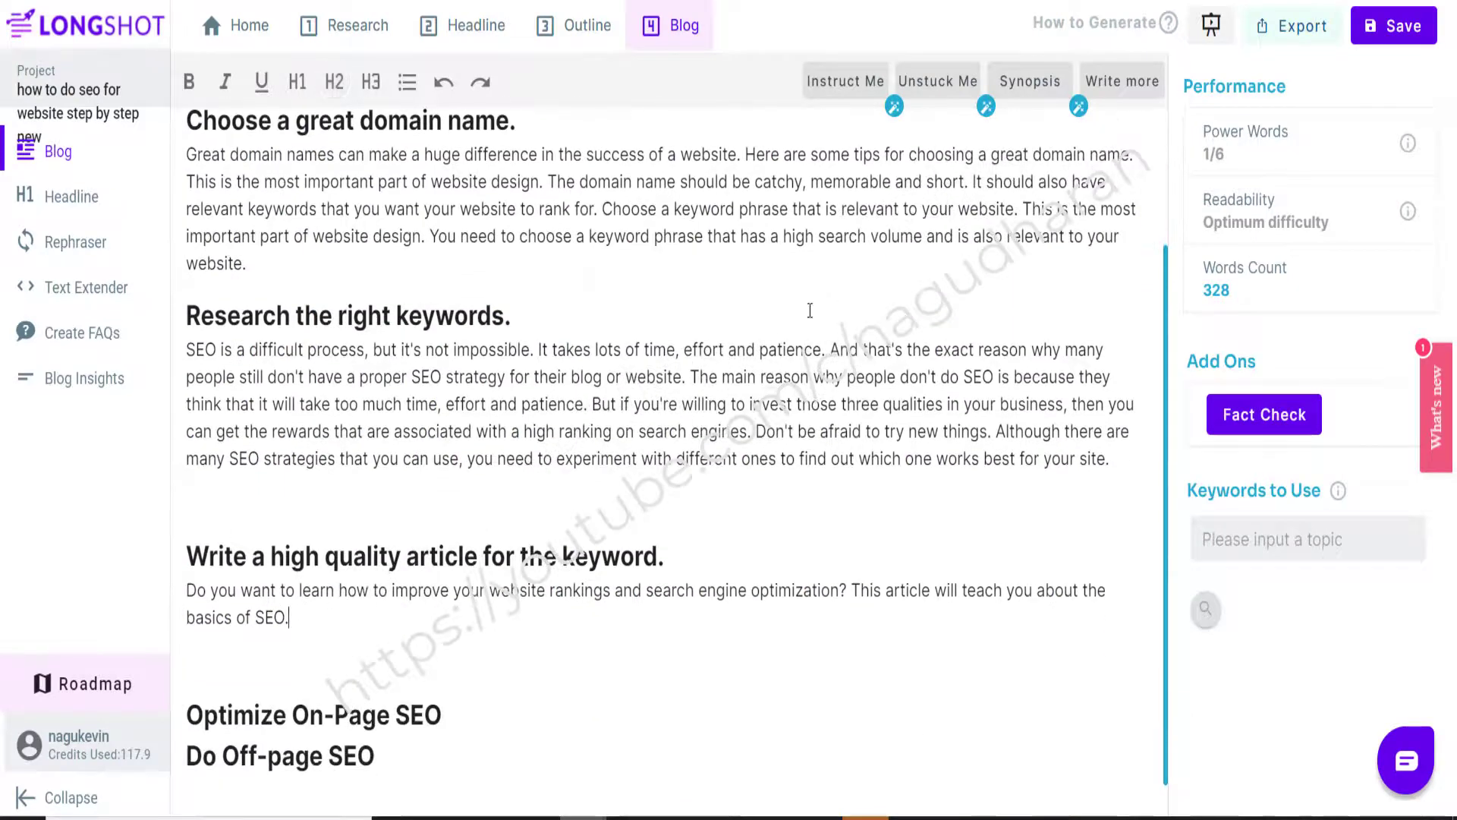
left_click(1113, 89)
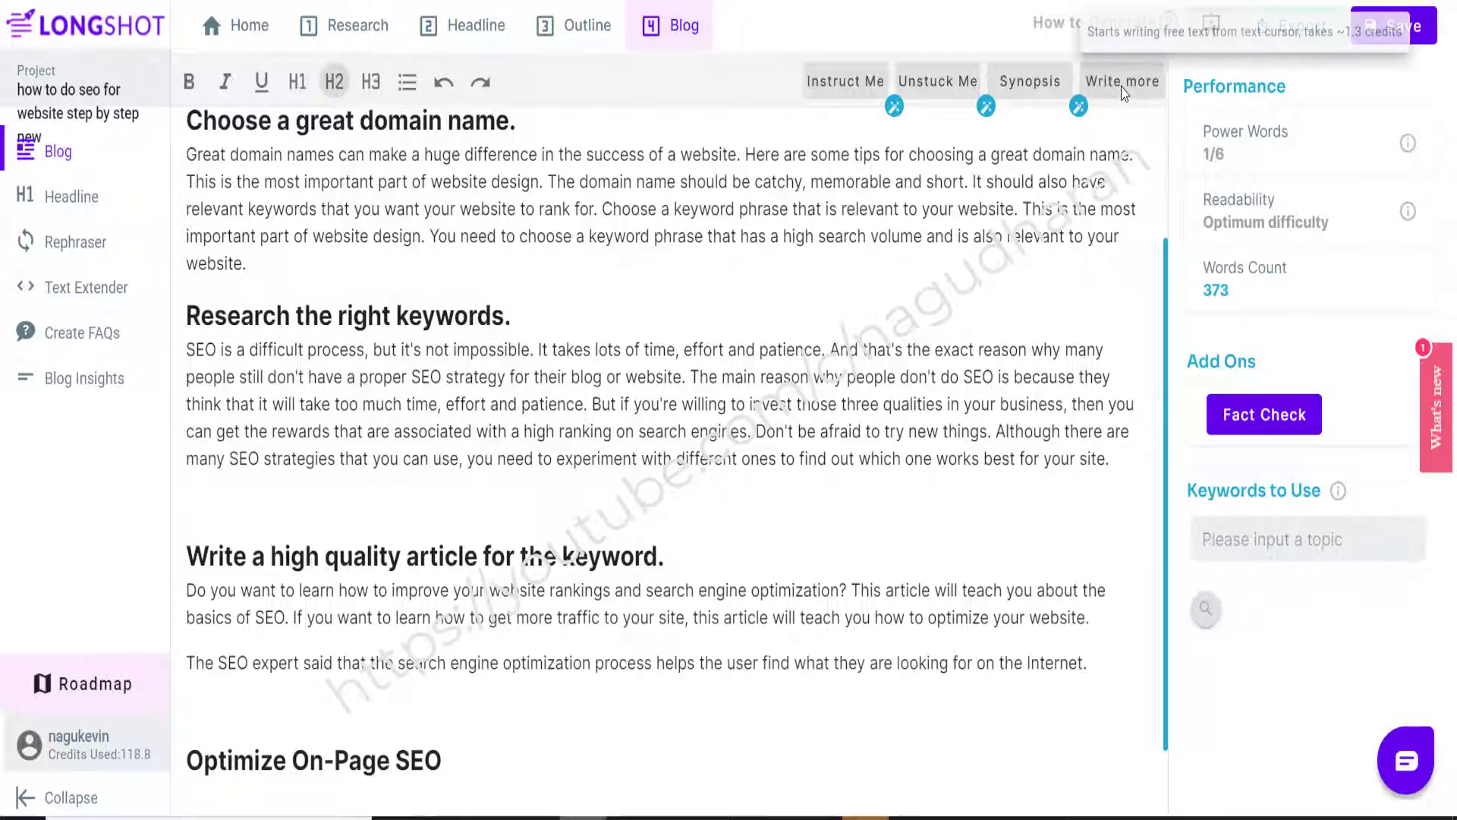
left_click(1122, 81)
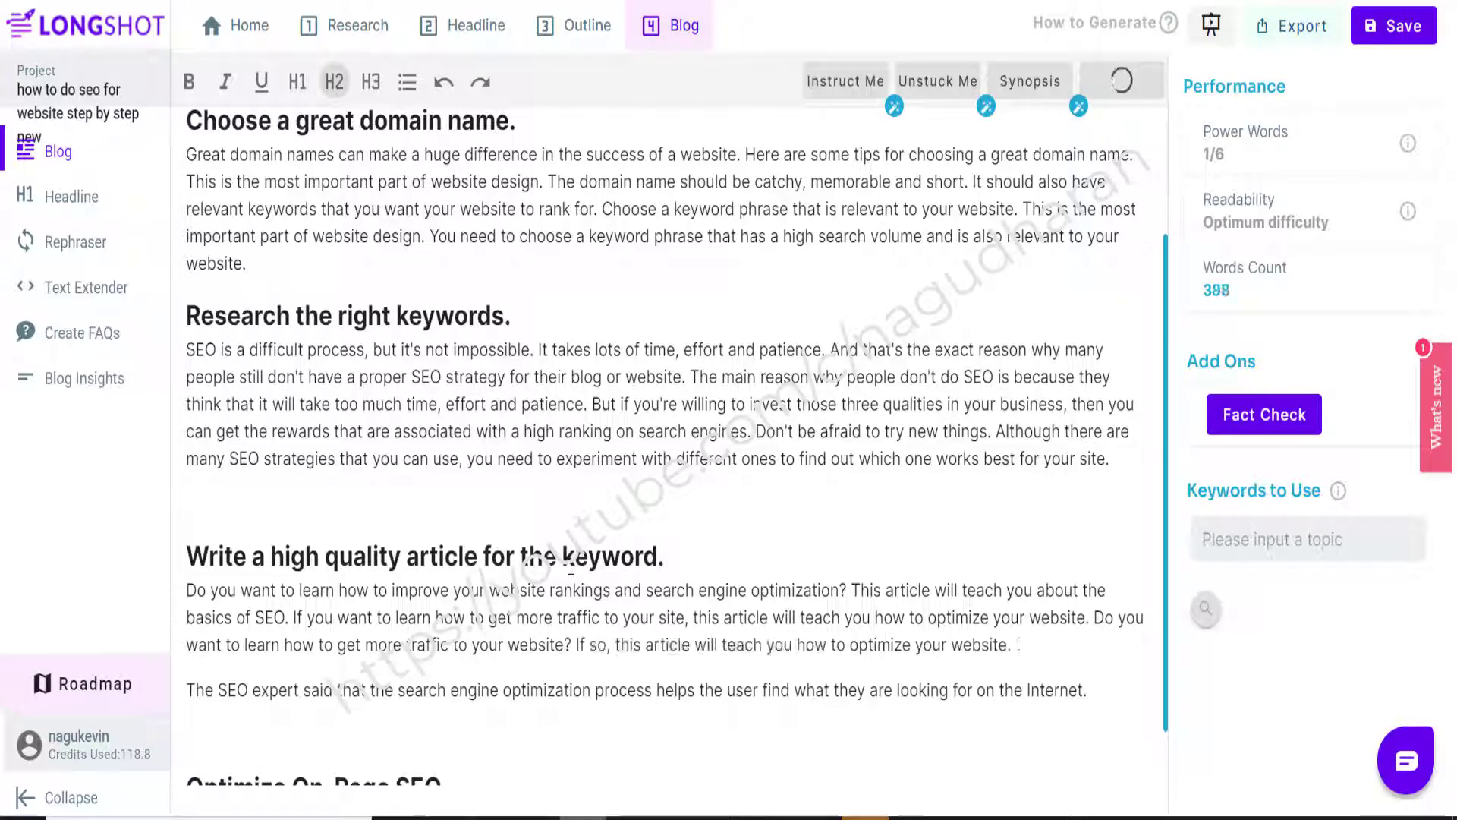
Generate an intro from the heading "Optimize On-Page SEO" and extend the section with Write more
scroll(498, 685, "down", 1)
left_click_drag(453, 711, 194, 714)
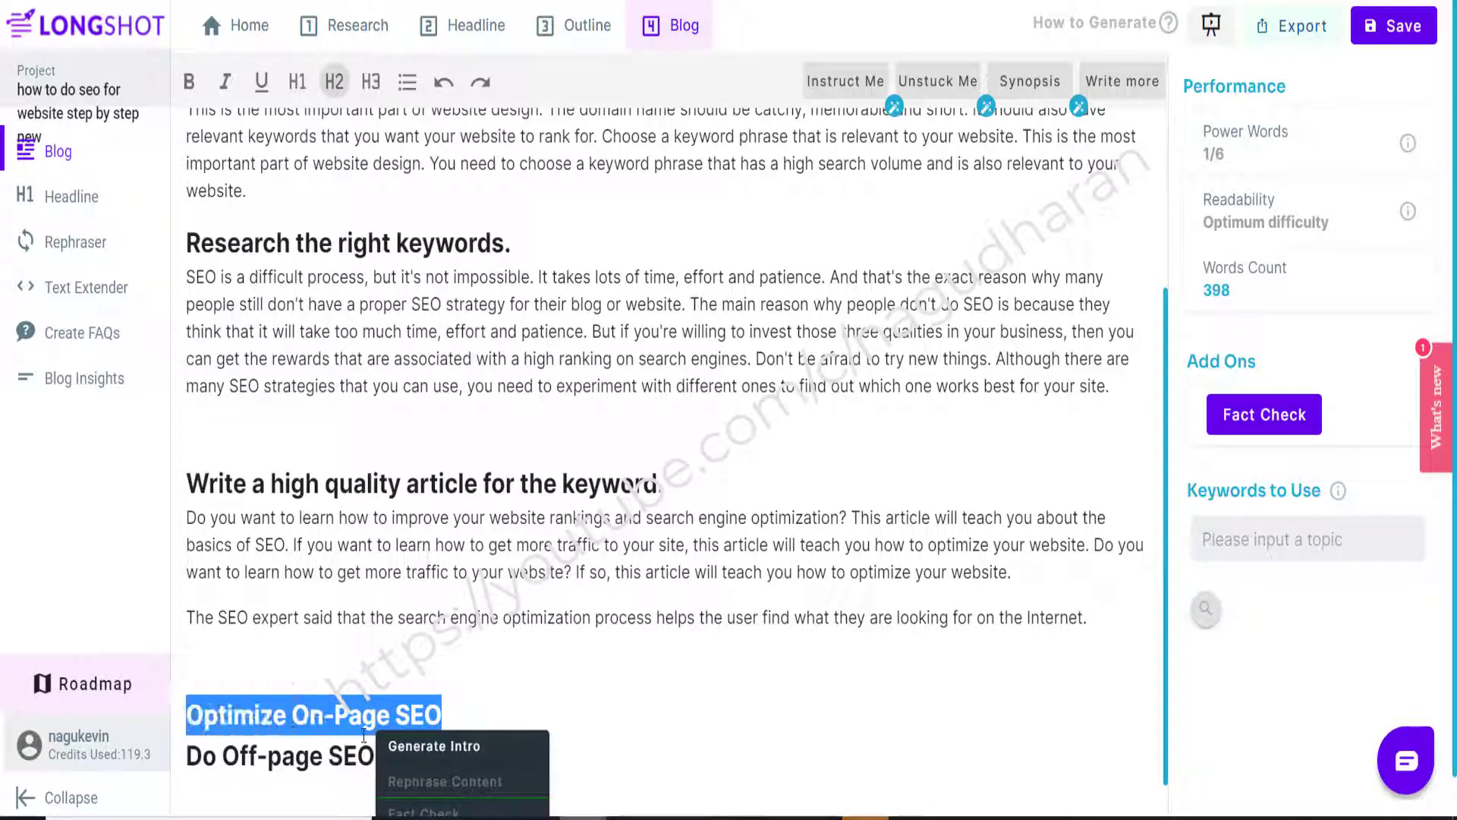
left_click(394, 745)
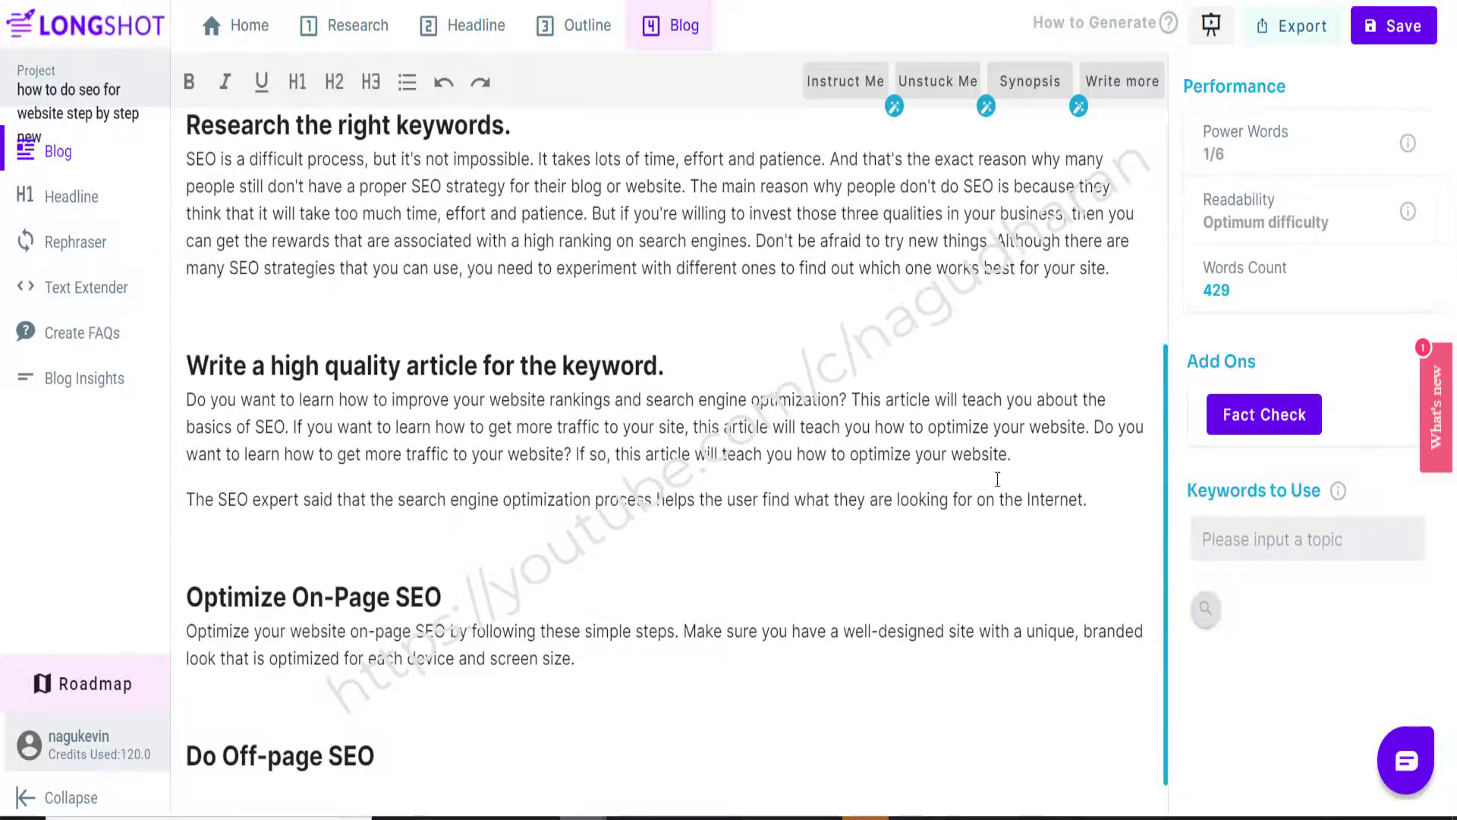
left_click(1130, 86)
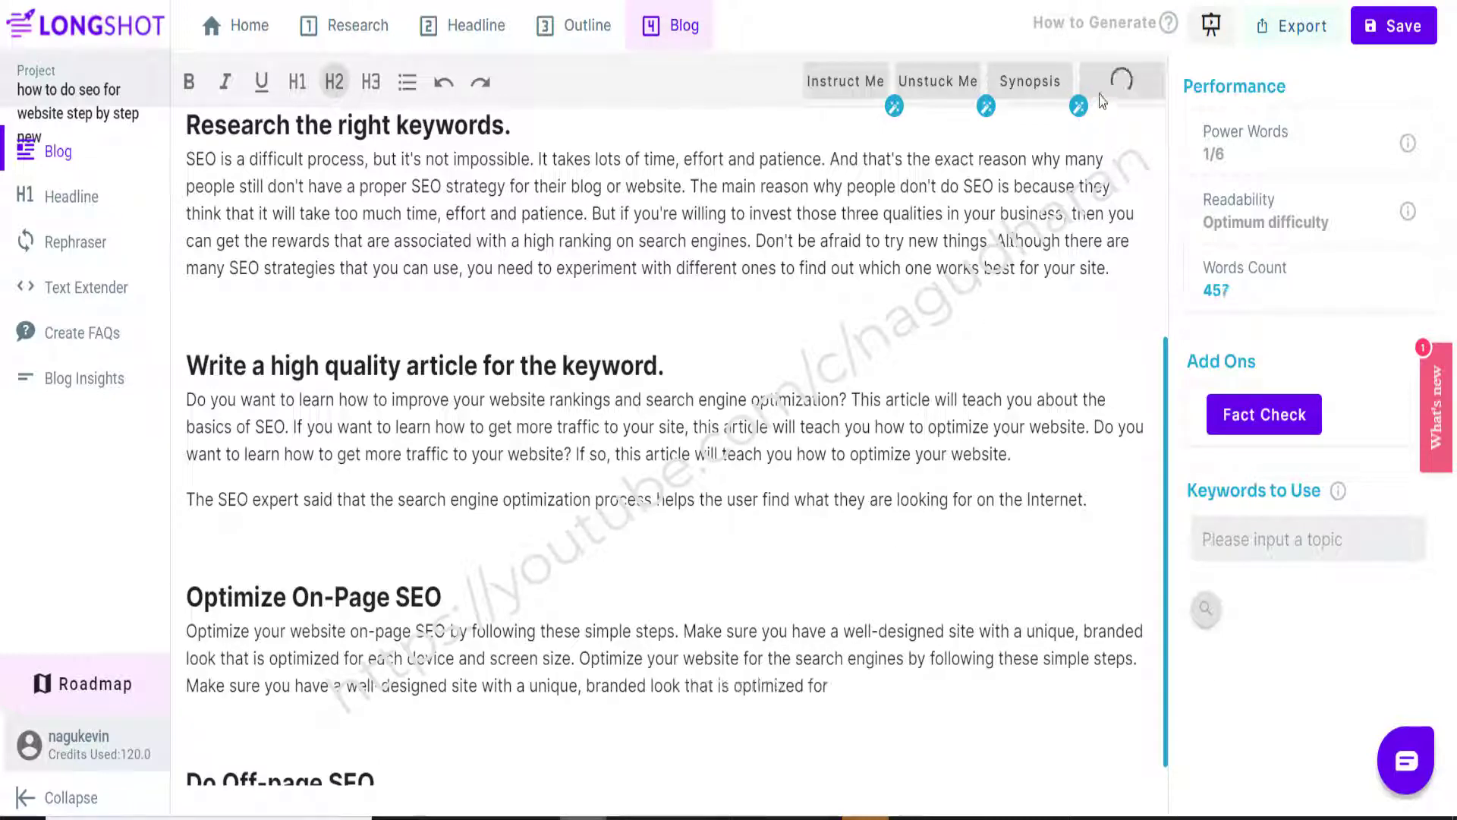
left_click(1123, 85)
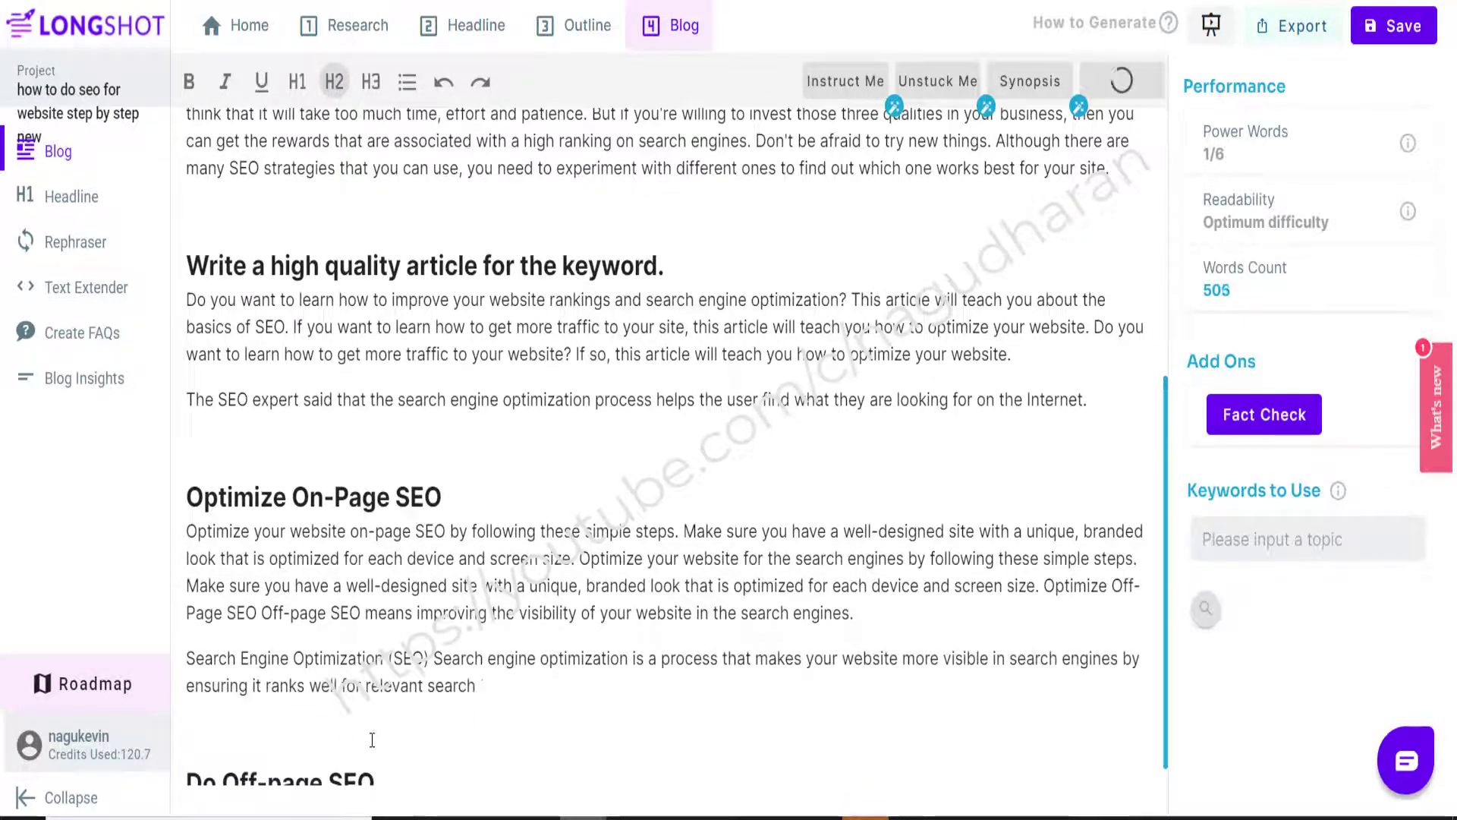
Generate an intro from the words "Off-page SEO" in the last heading and extend the text with Write more
left_click_drag(386, 762, 89, 740)
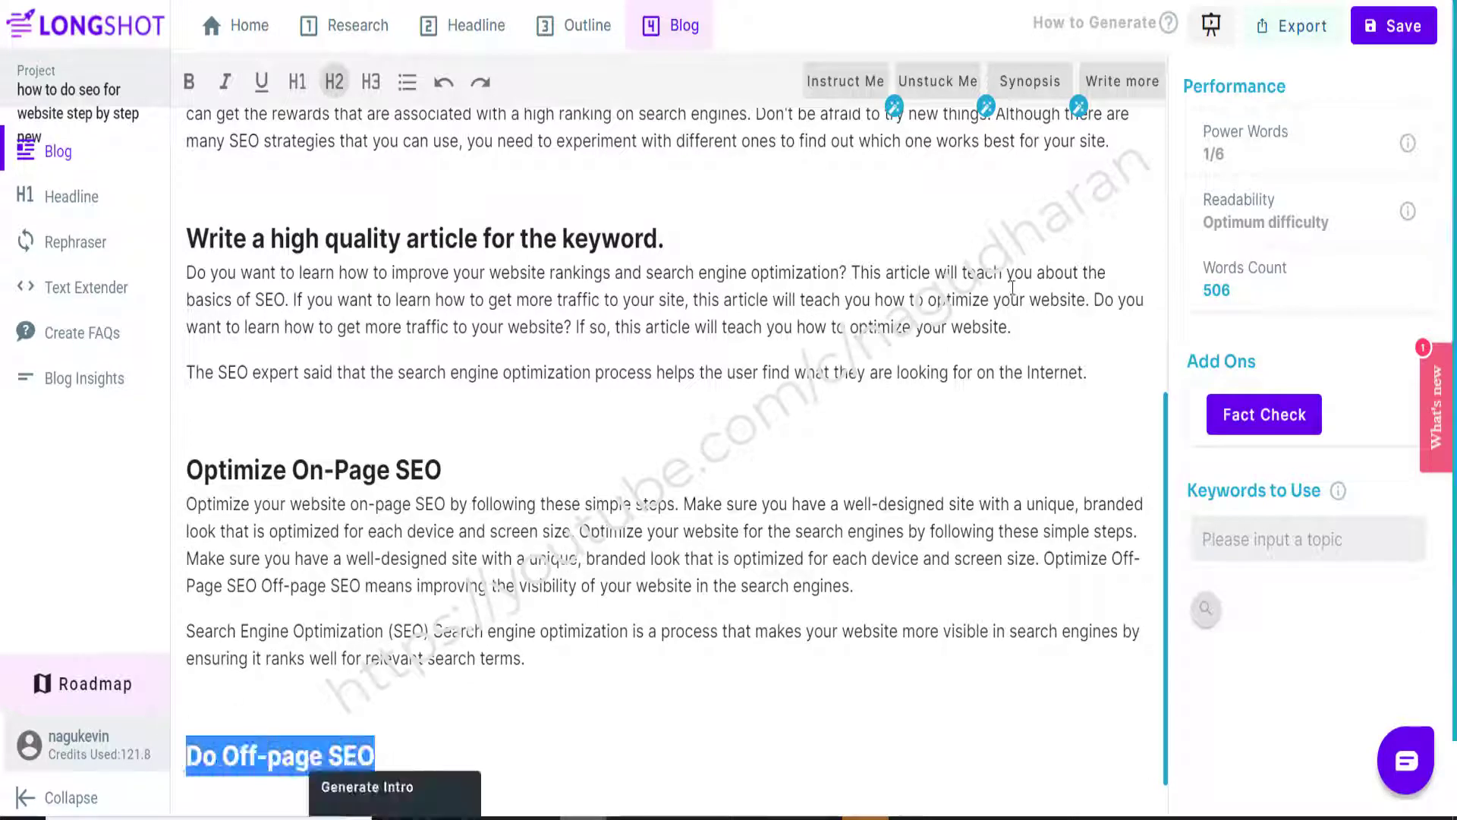
left_click(1130, 89)
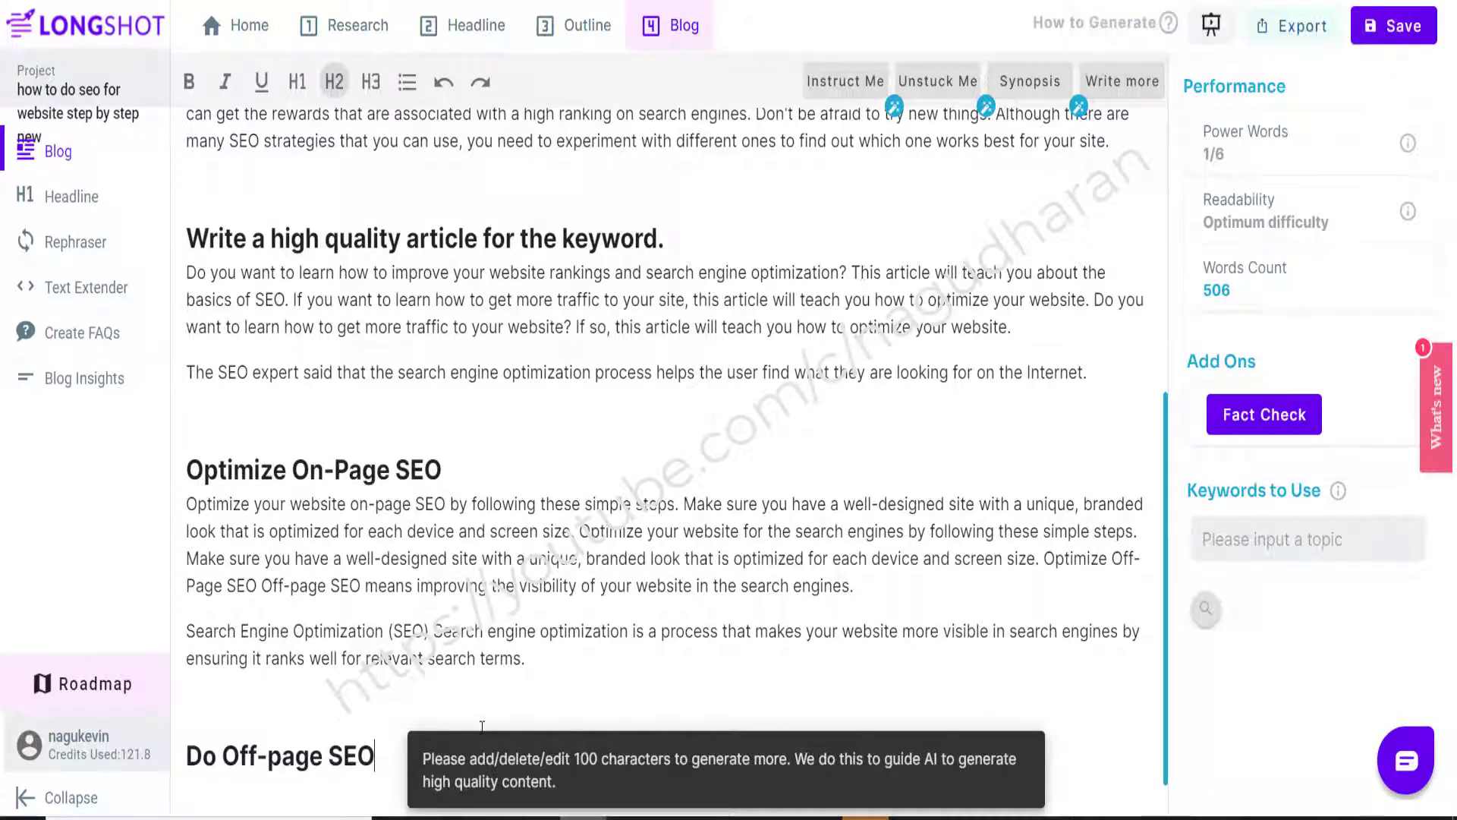
left_click_drag(374, 757, 184, 742)
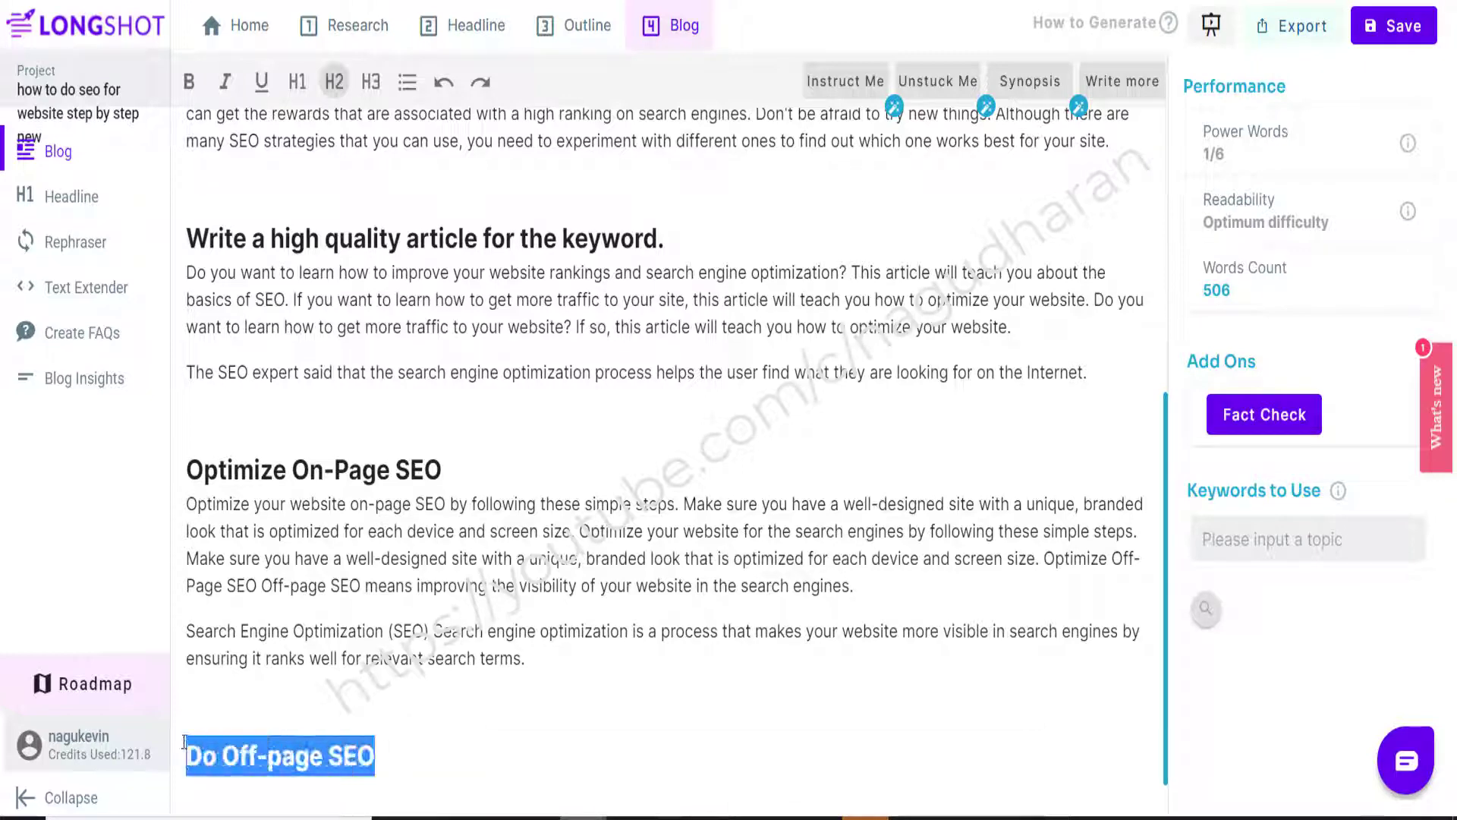
left_click(408, 728)
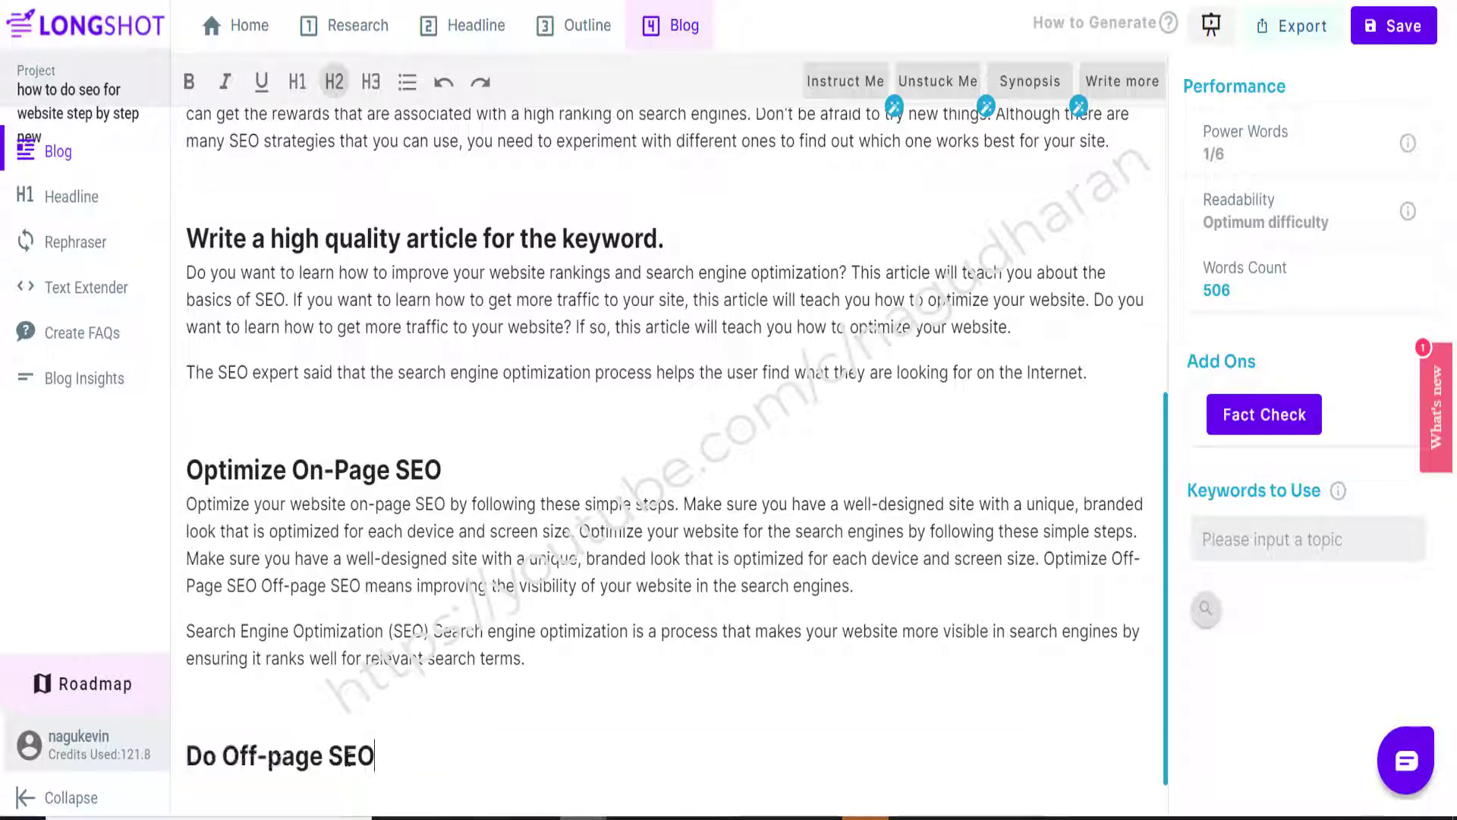
double_click(342, 755)
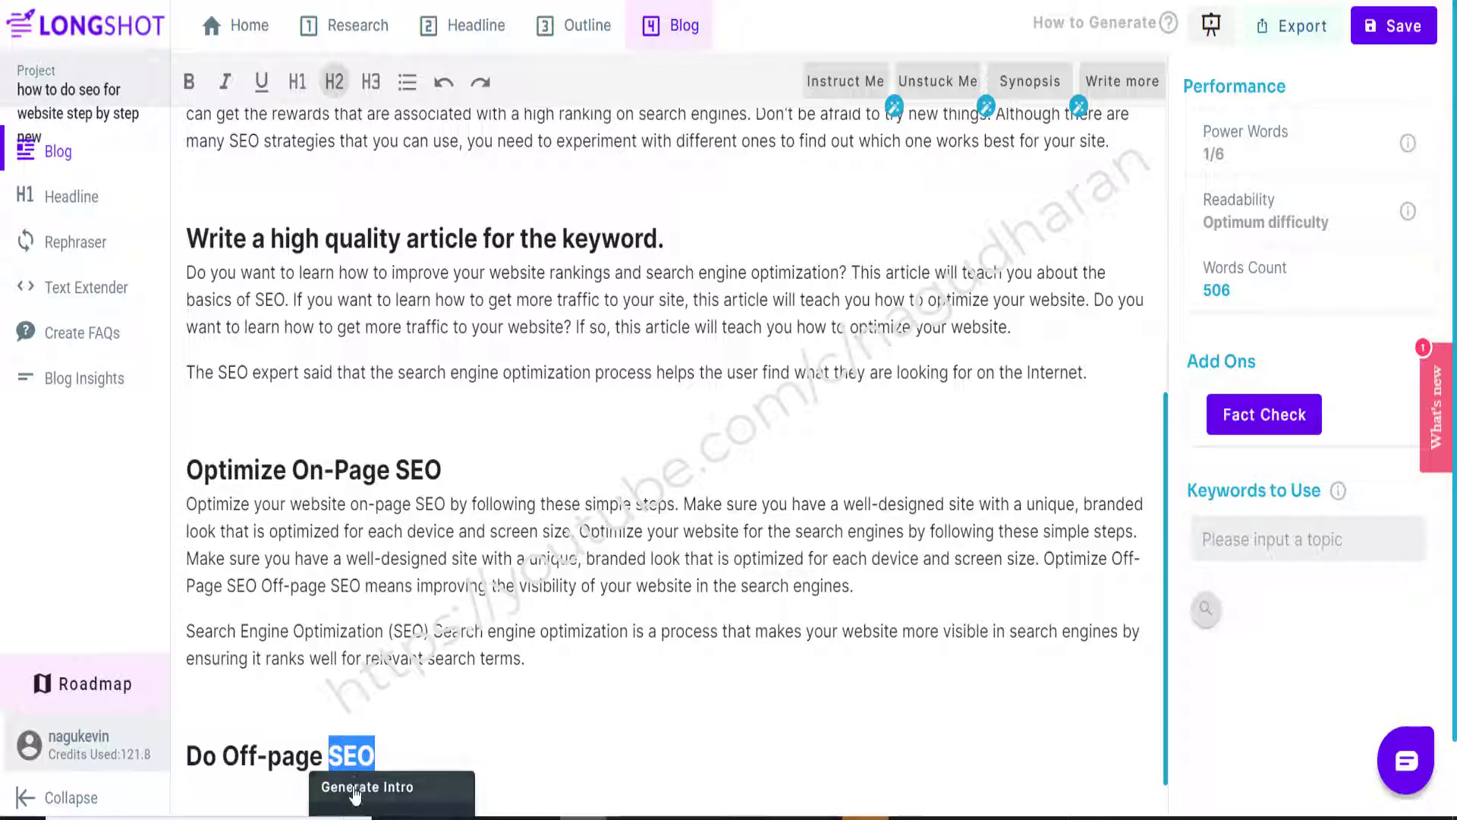
left_click_drag(223, 755, 375, 757)
left_click(391, 787)
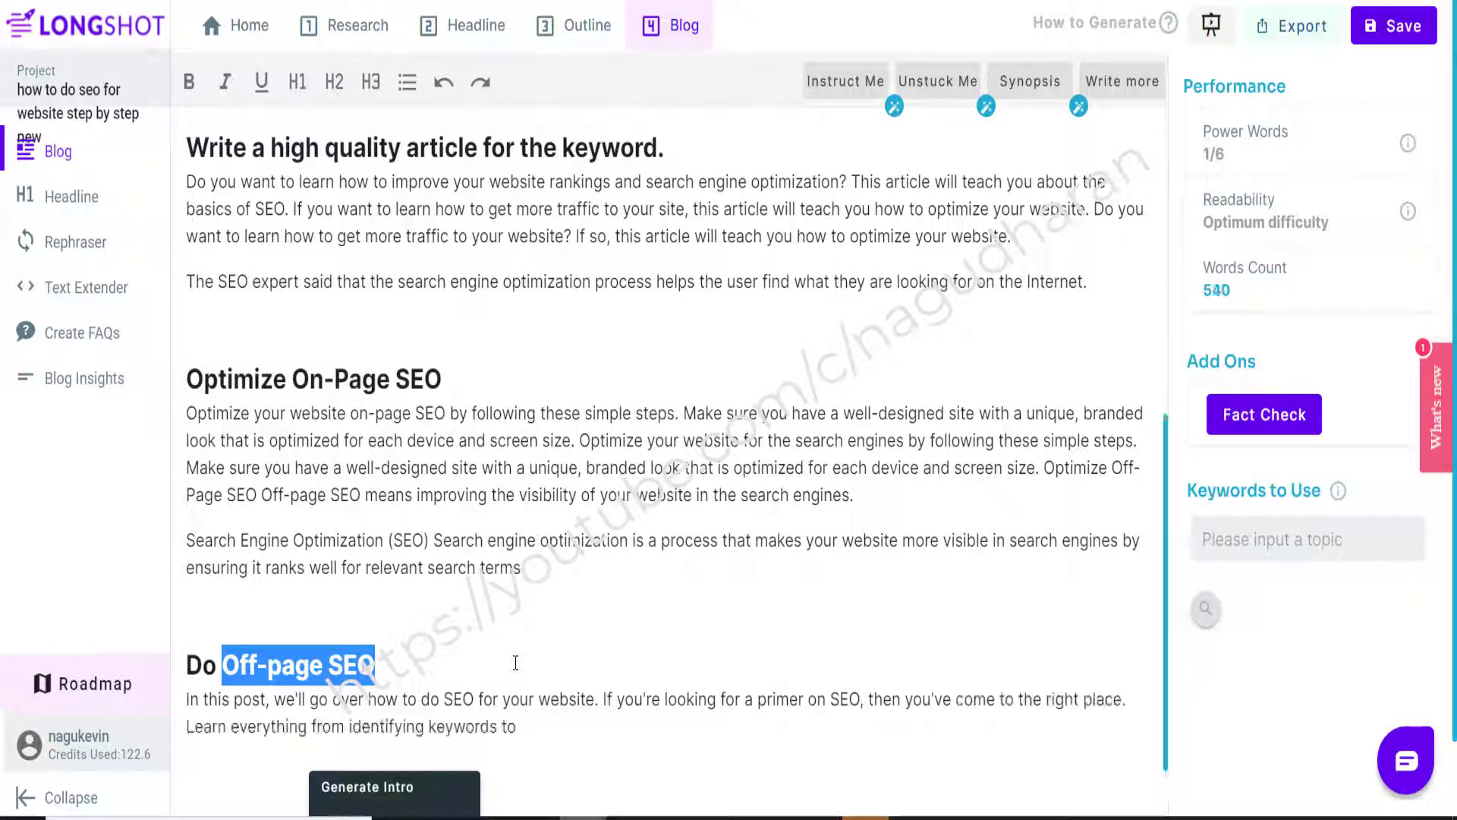
left_click(1108, 104)
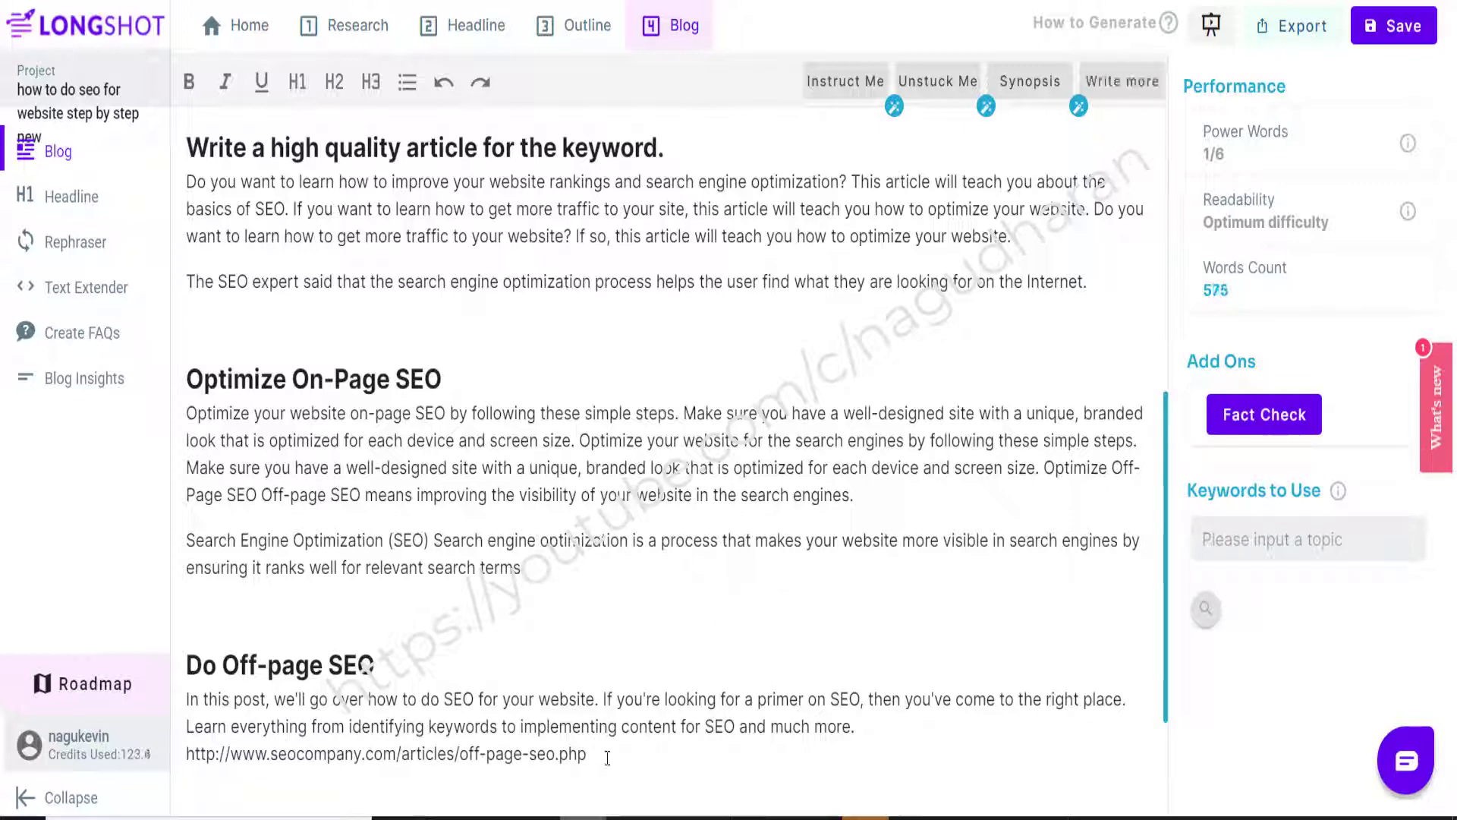
Delete the web address line from the "Do Off-page SEO" section, and stop the countdown in the Google timer
left_click_drag(188, 713, 286, 698)
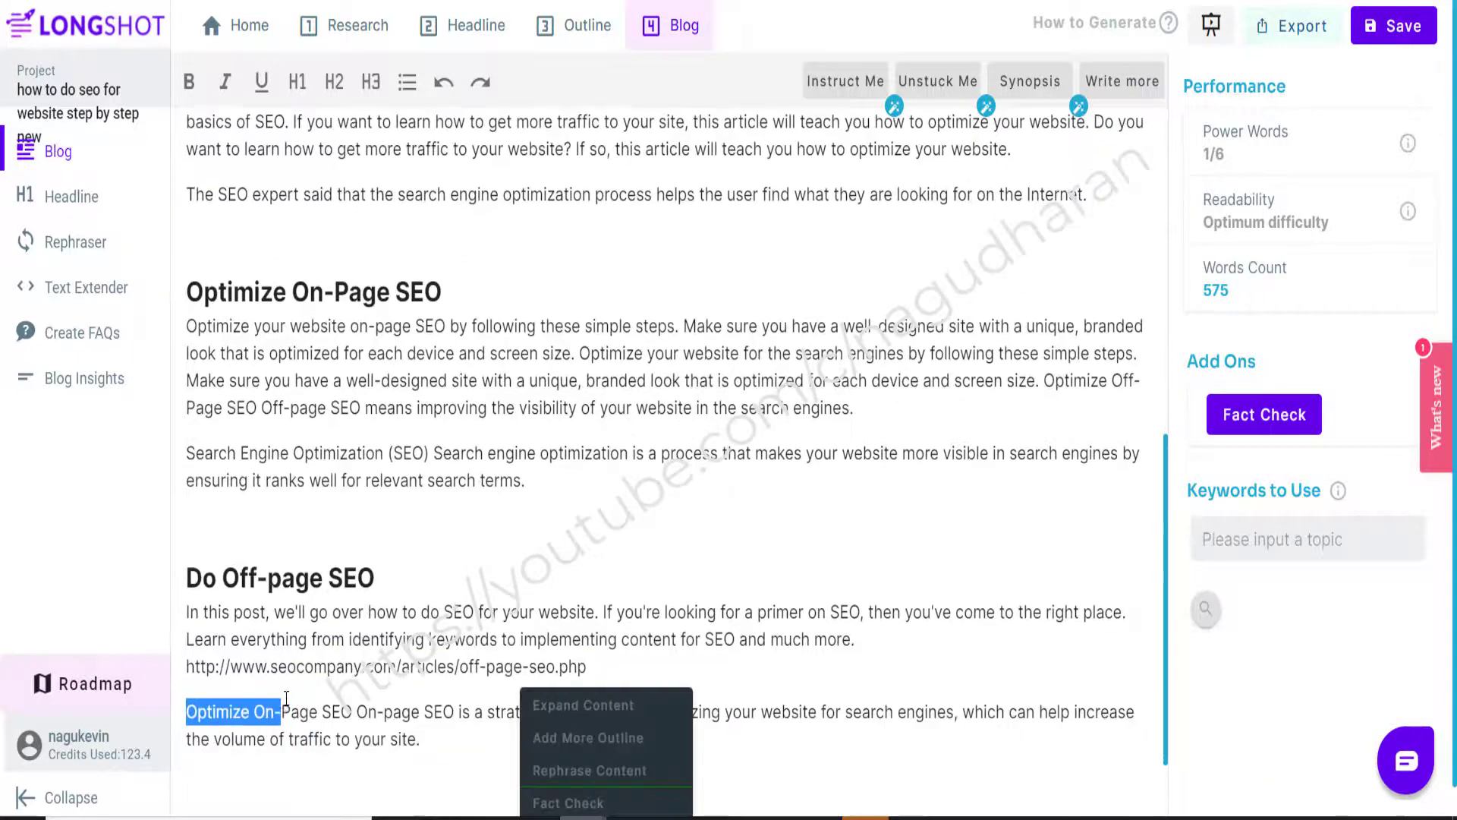
left_click(604, 665)
key("shift+Home")
key("BackSpace")
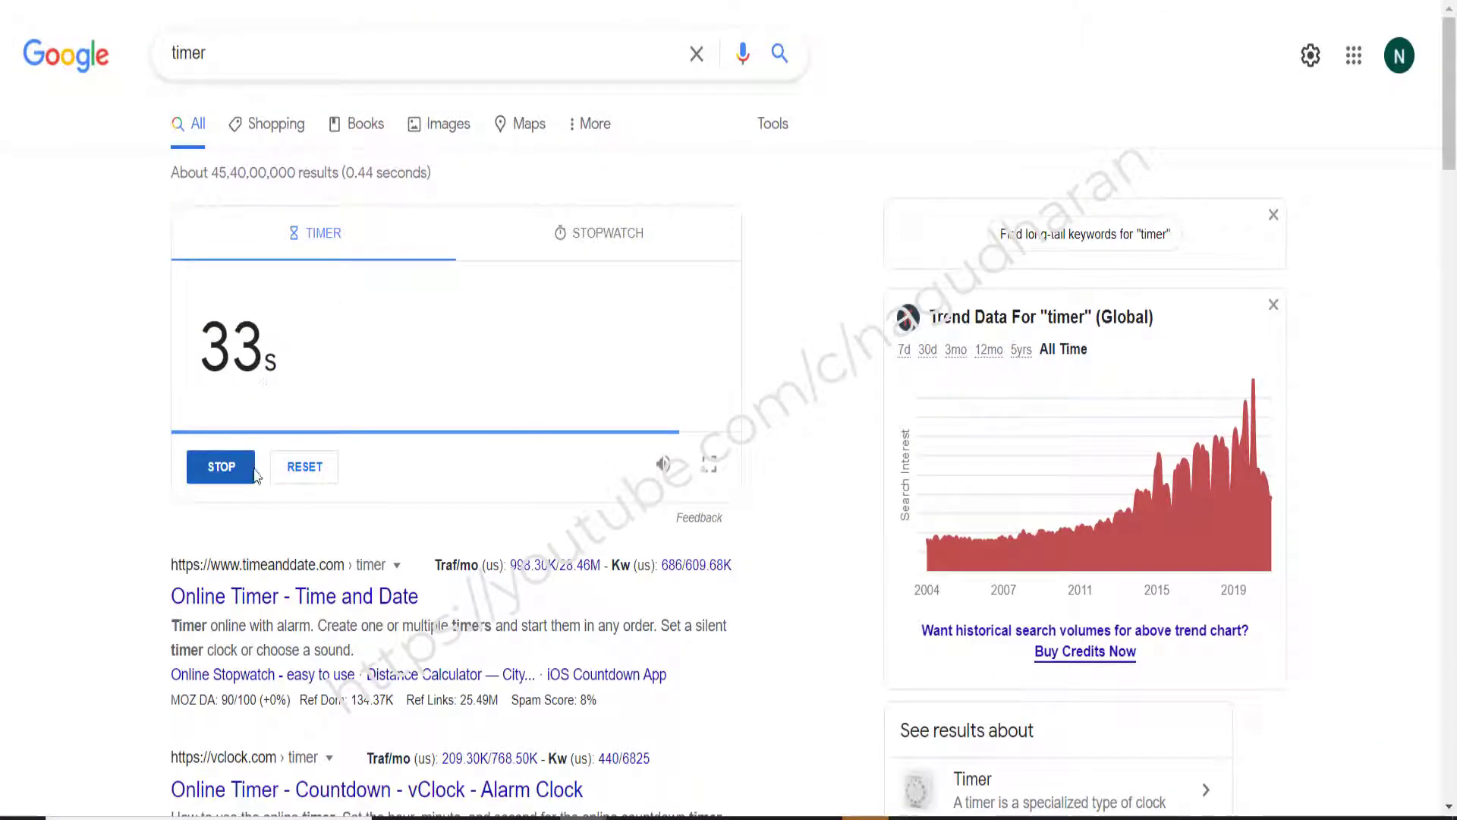
left_click(236, 473)
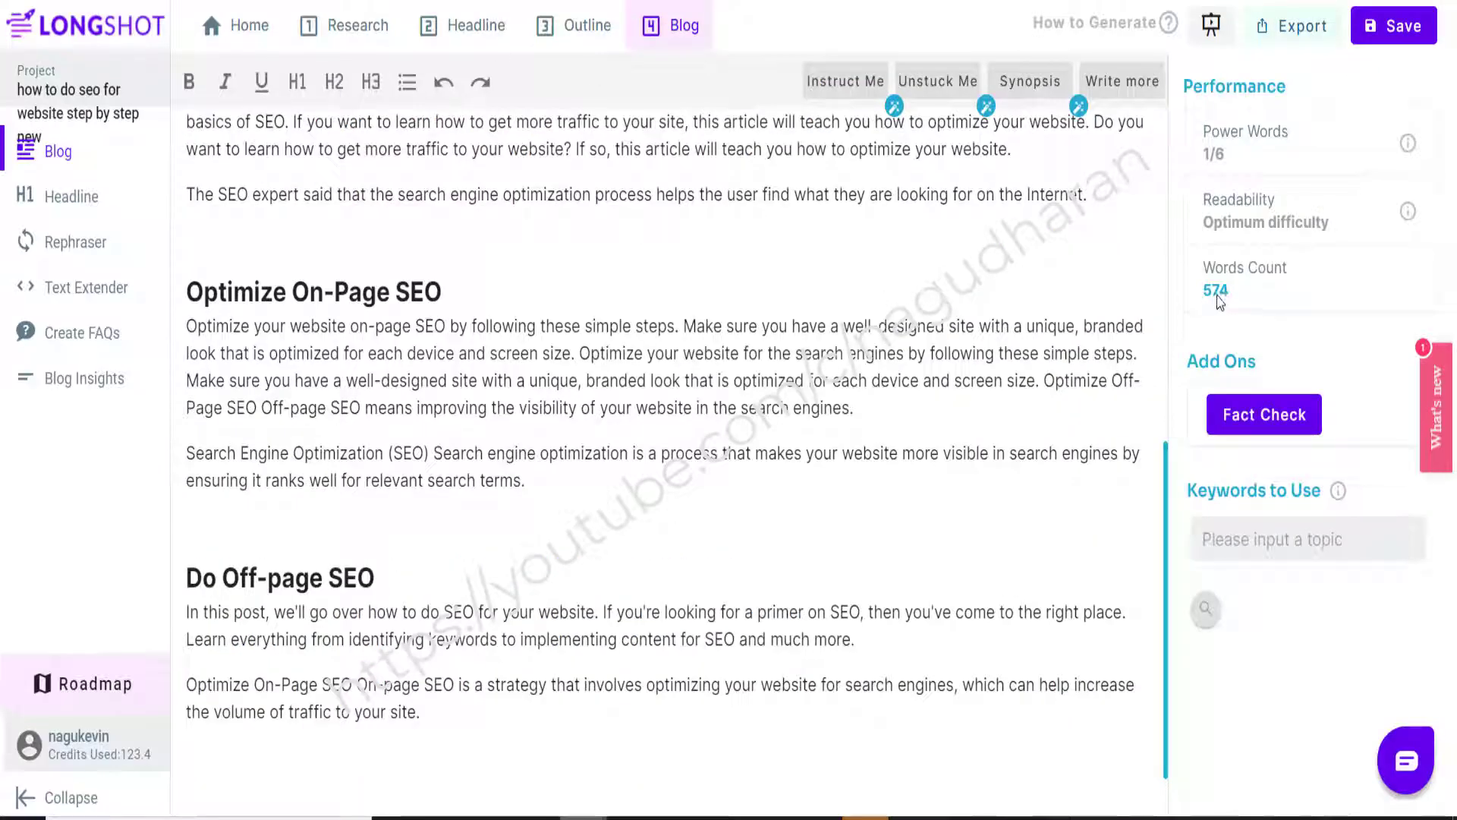
Review the finished blog post from its title through the opening sections
scroll(604, 560, "up", 15)
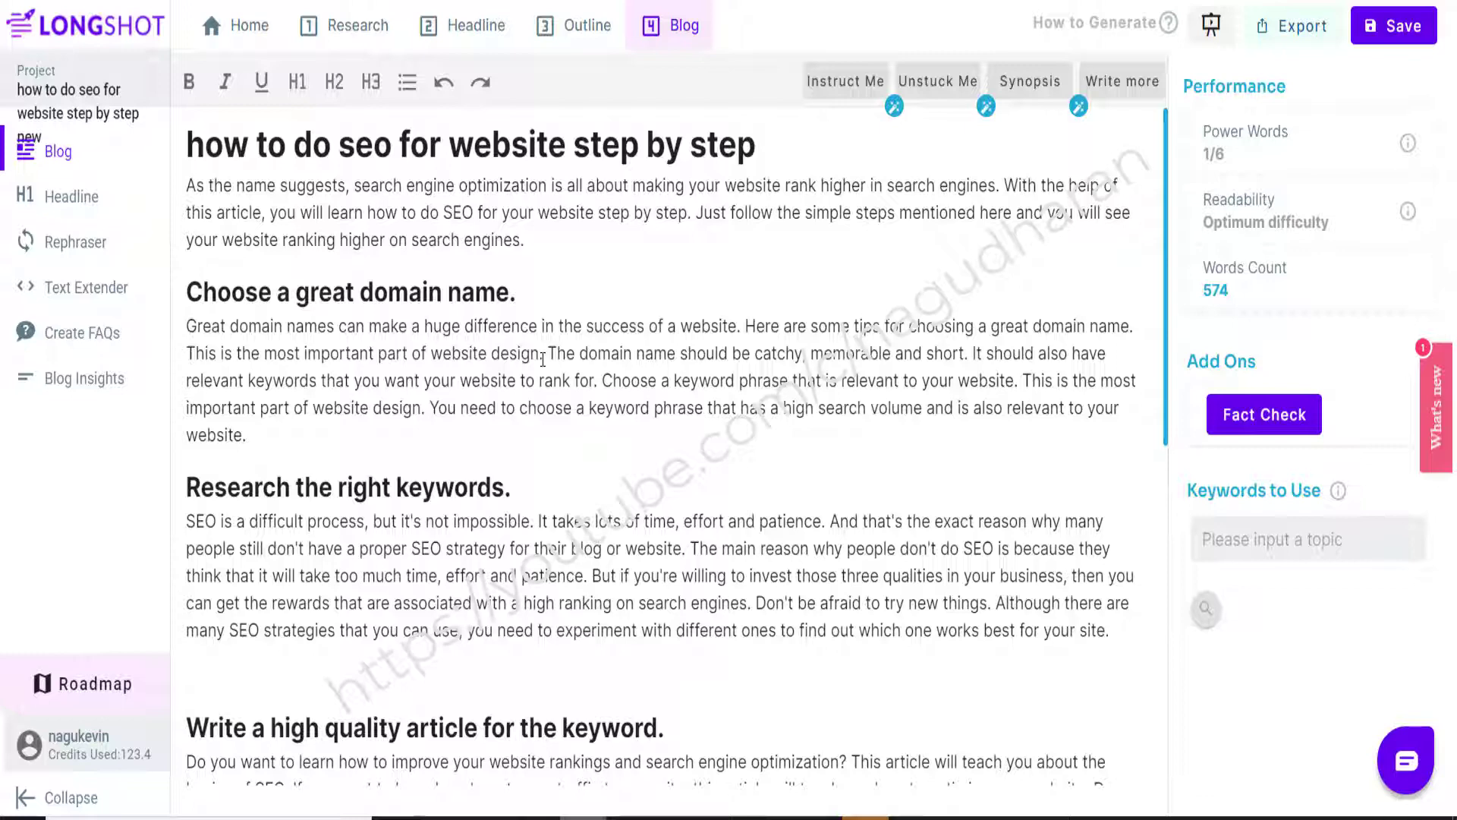
left_click(378, 242)
left_click(479, 402)
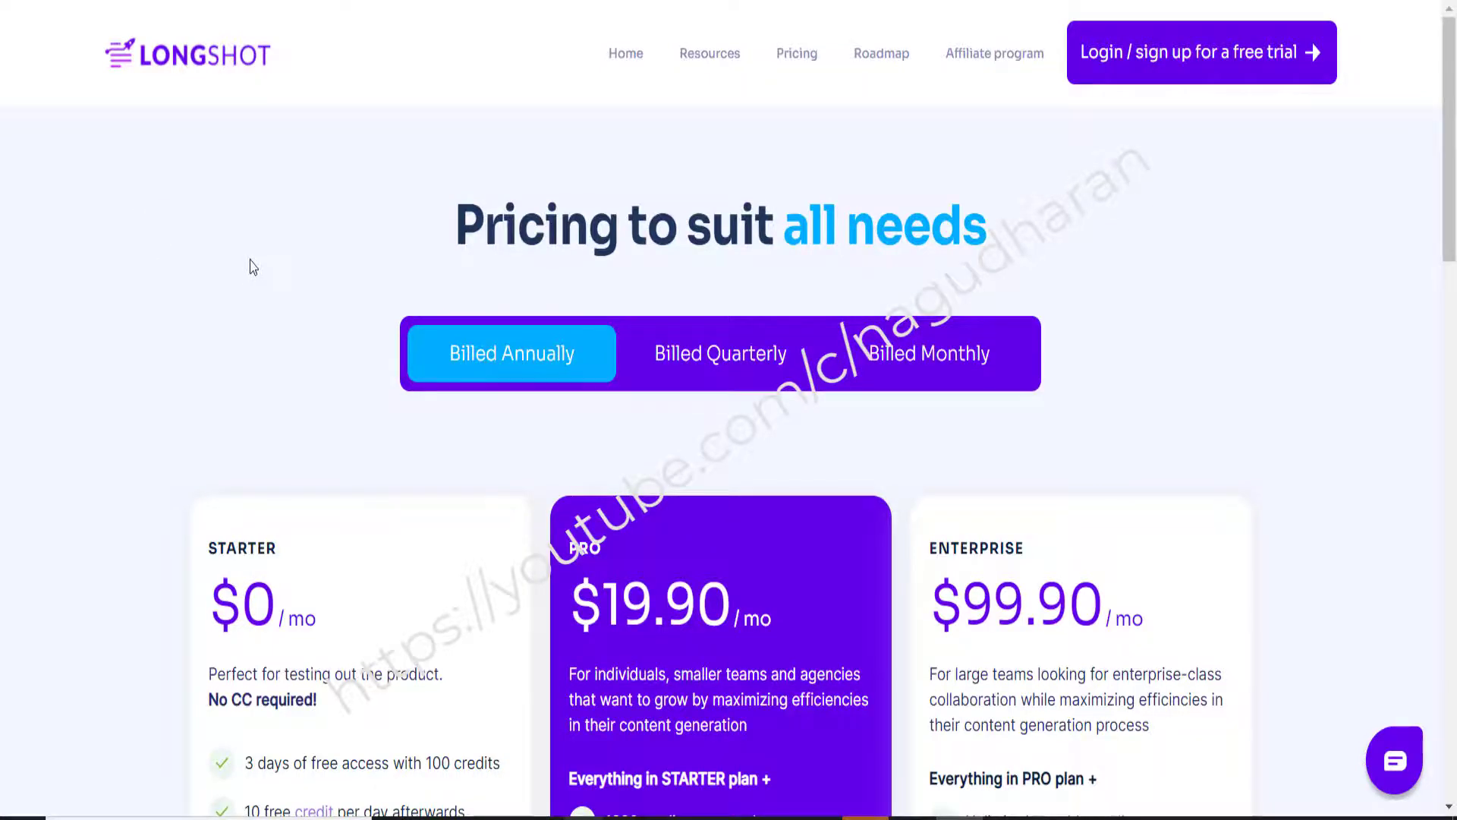
Compare the features and annual prices of the Starter, Pro and Enterprise plans on LongShot's pricing page
scroll(253, 267, "down", 3)
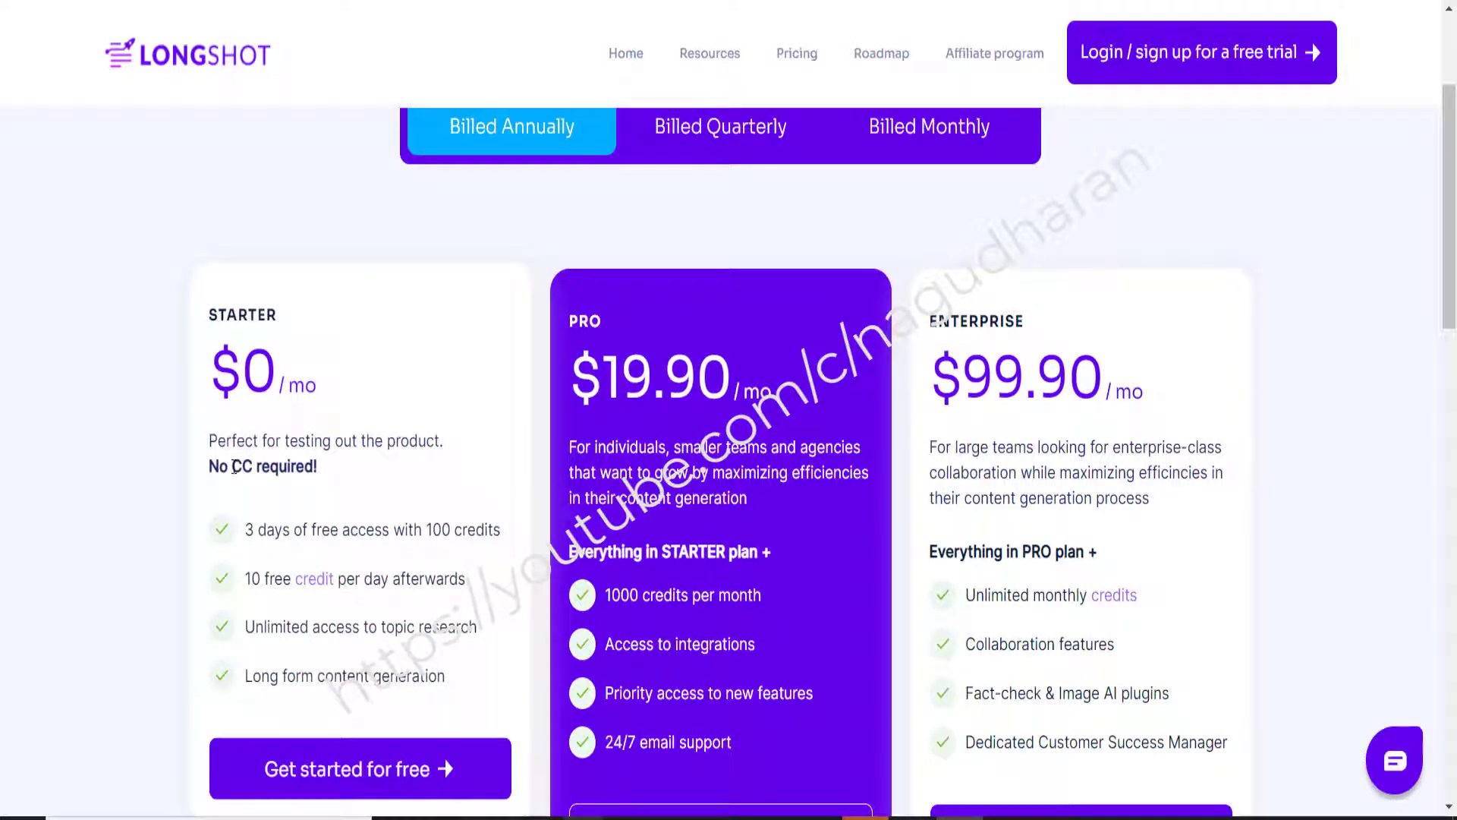
scroll(455, 293, "down", 2)
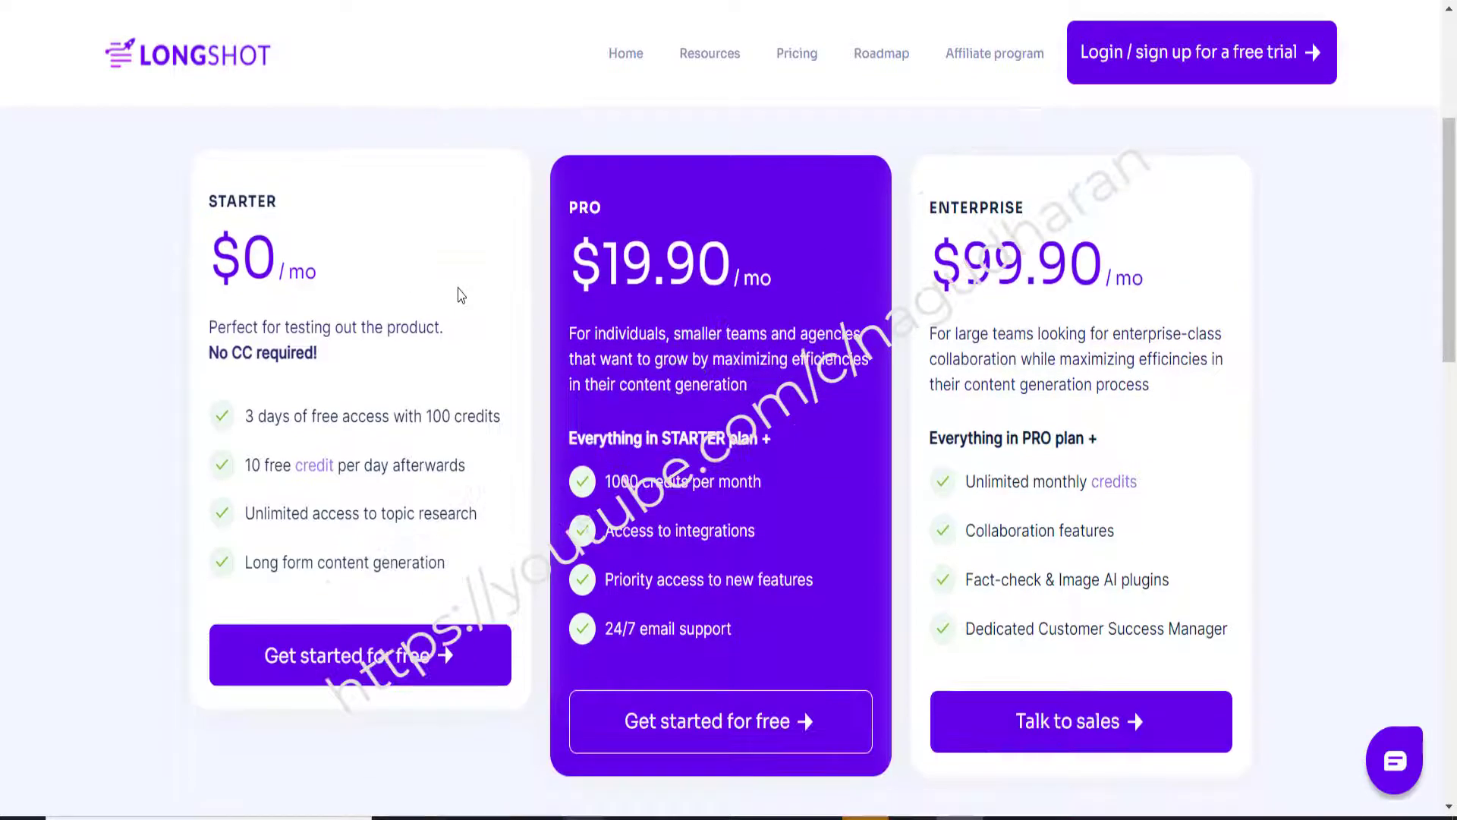
scroll(461, 294, "up", 2)
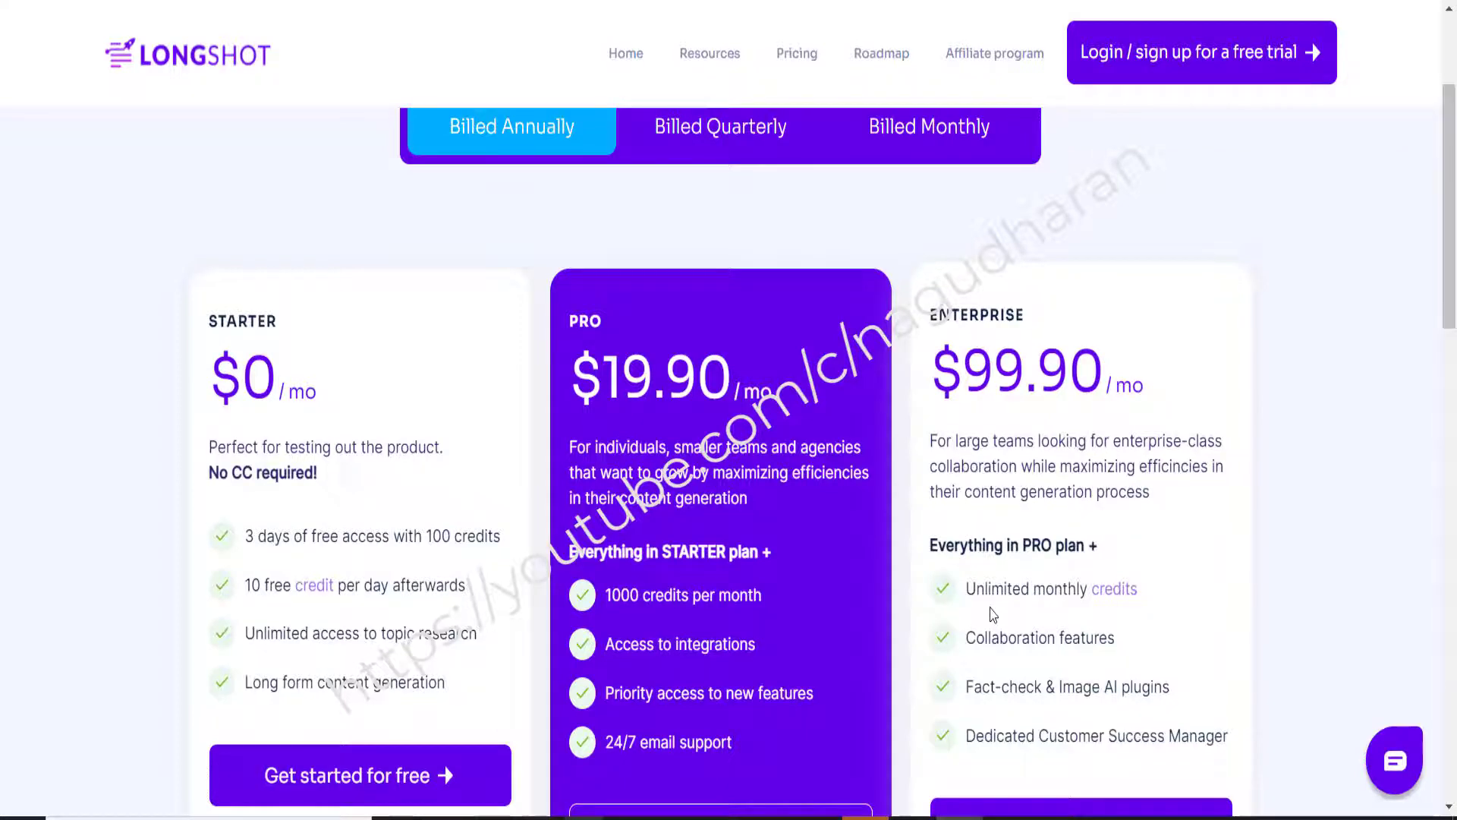
scroll(801, 631, "down", 2)
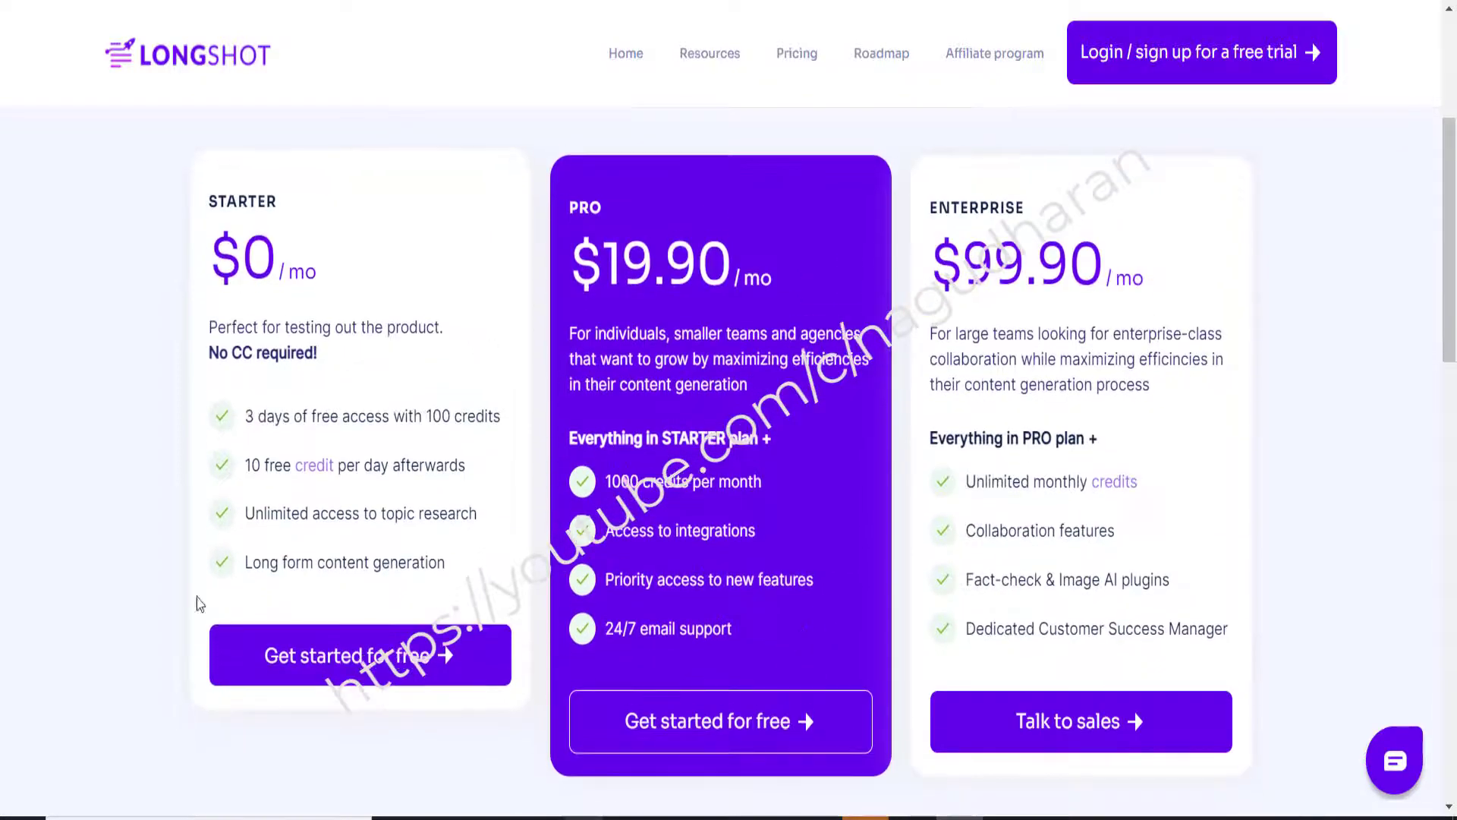